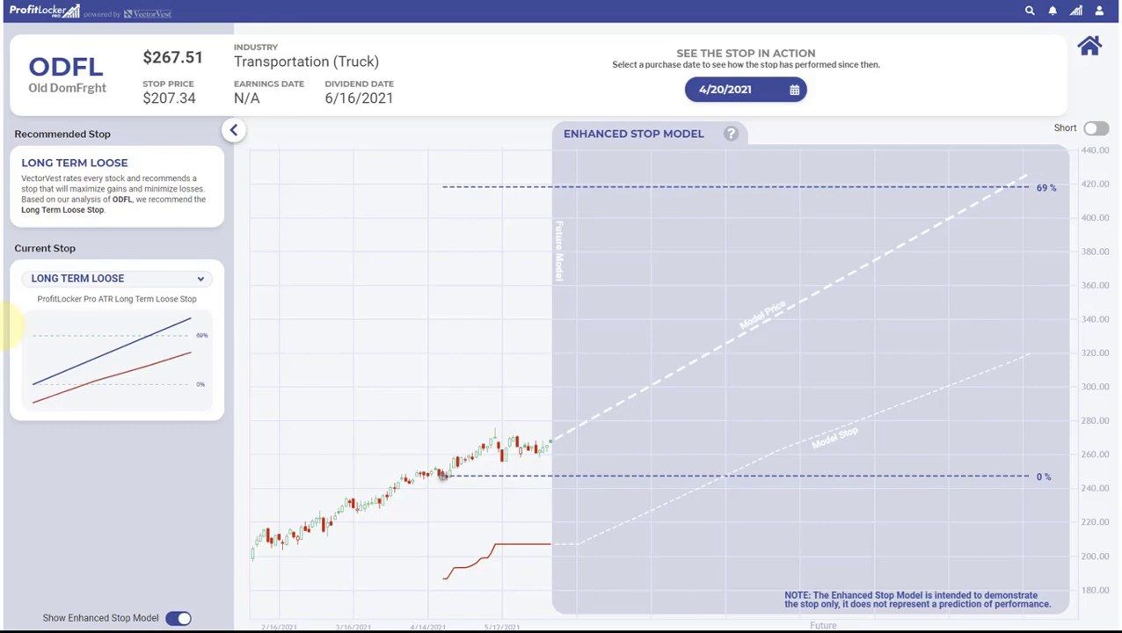
# Step: Switch from the slide show to the Google Chrome window
pyautogui.hotkey('alt', 'Tab')
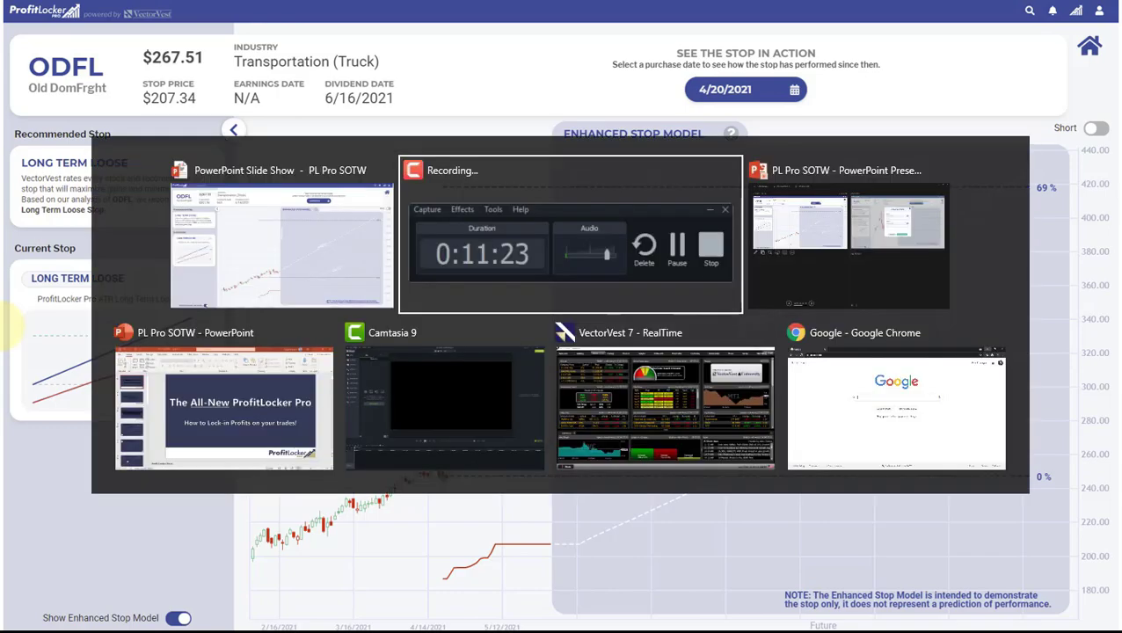
pyautogui.hotkey('alt', 'Tab')
pyautogui.hotkey('alt', 'Tab')
pyautogui.hotkey('alt', 'Tab')
pyautogui.hotkey('alt', 'Tab')
pyautogui.hotkey('alt', 'Tab')
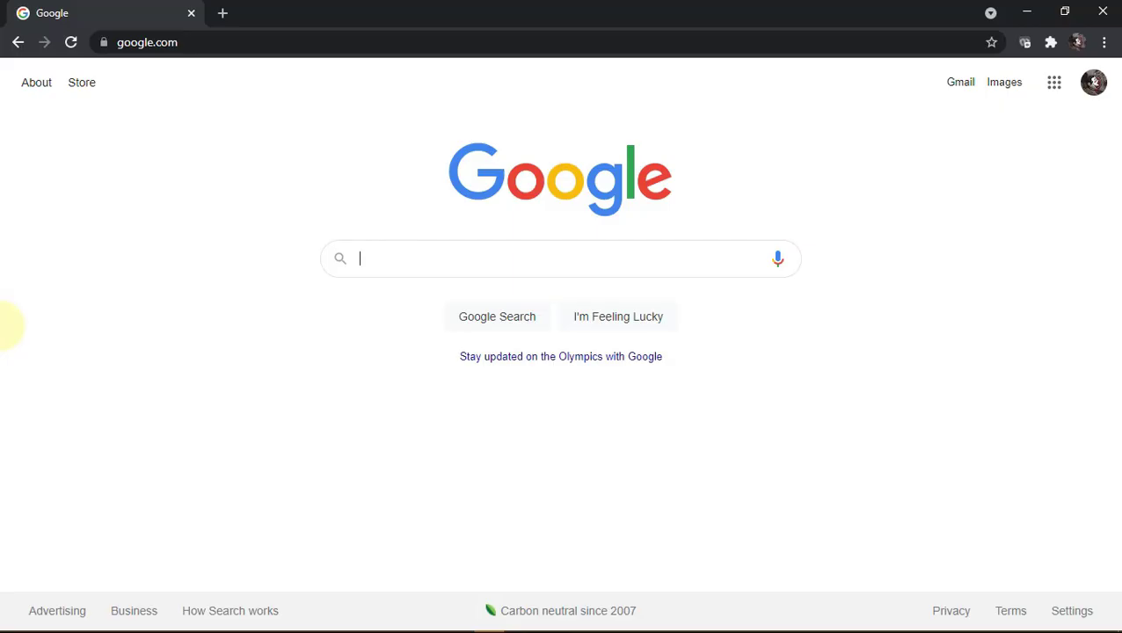
# Step: Open the ProfitLocker Pro web app at app.profitlockerpro.com
pyautogui.click(214, 44)
pyautogui.write('app')
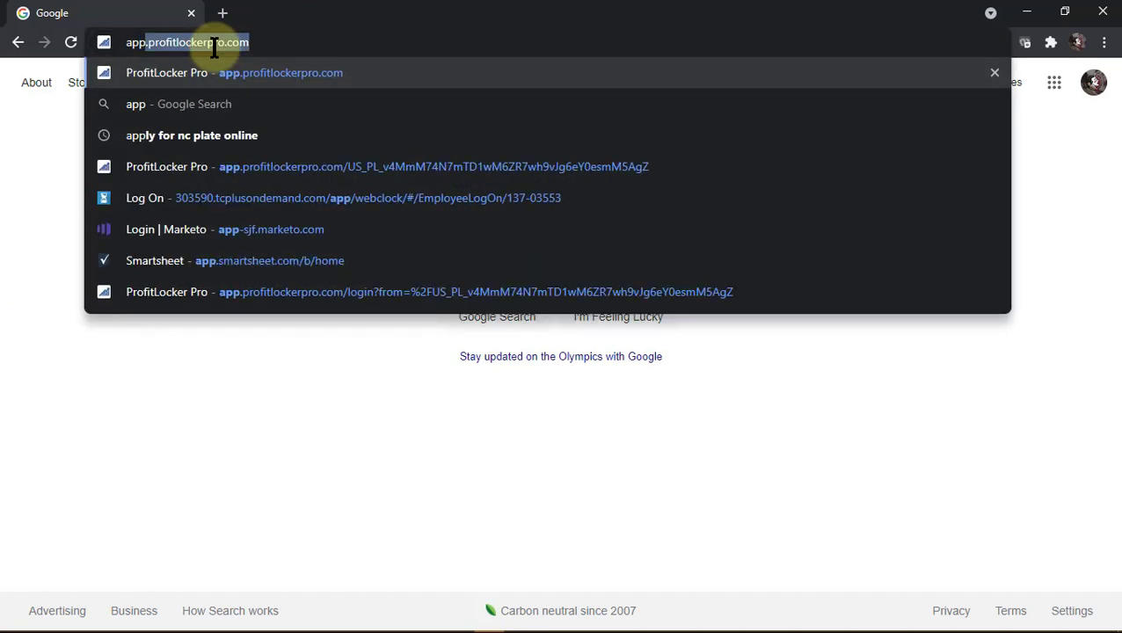
pyautogui.write('.prof')
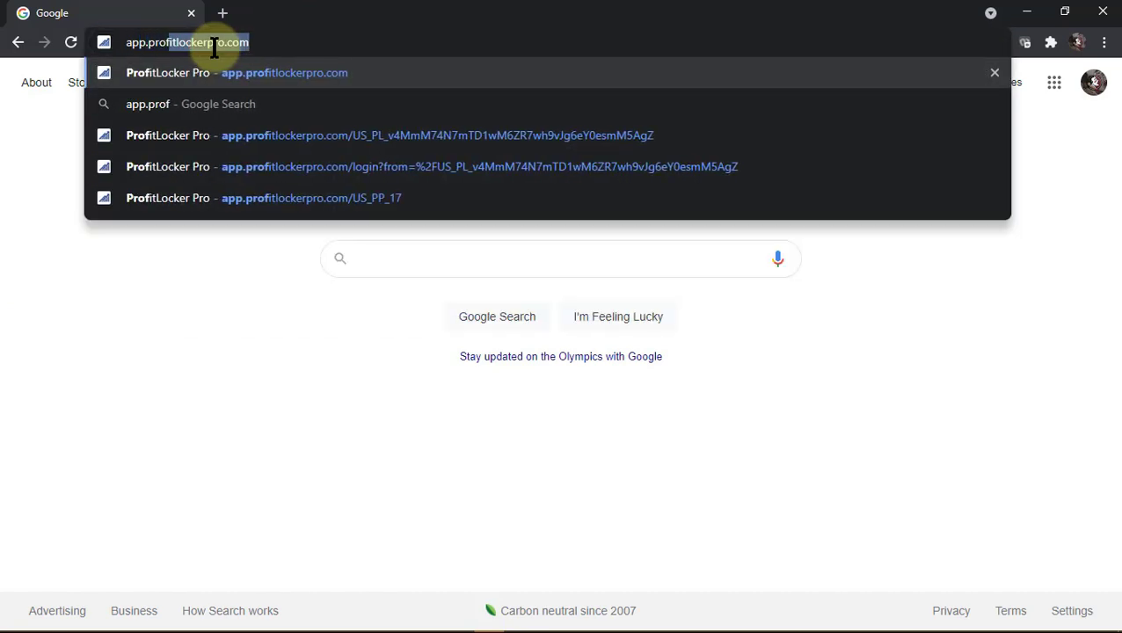
pyautogui.write('itlockerp')
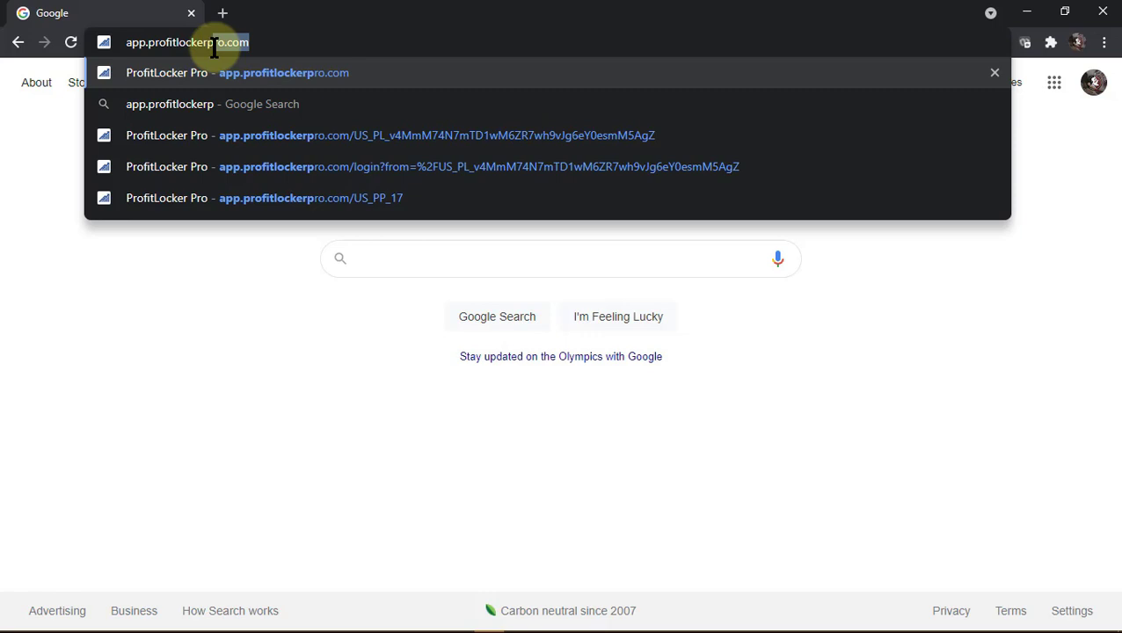
pyautogui.write('ro.com')
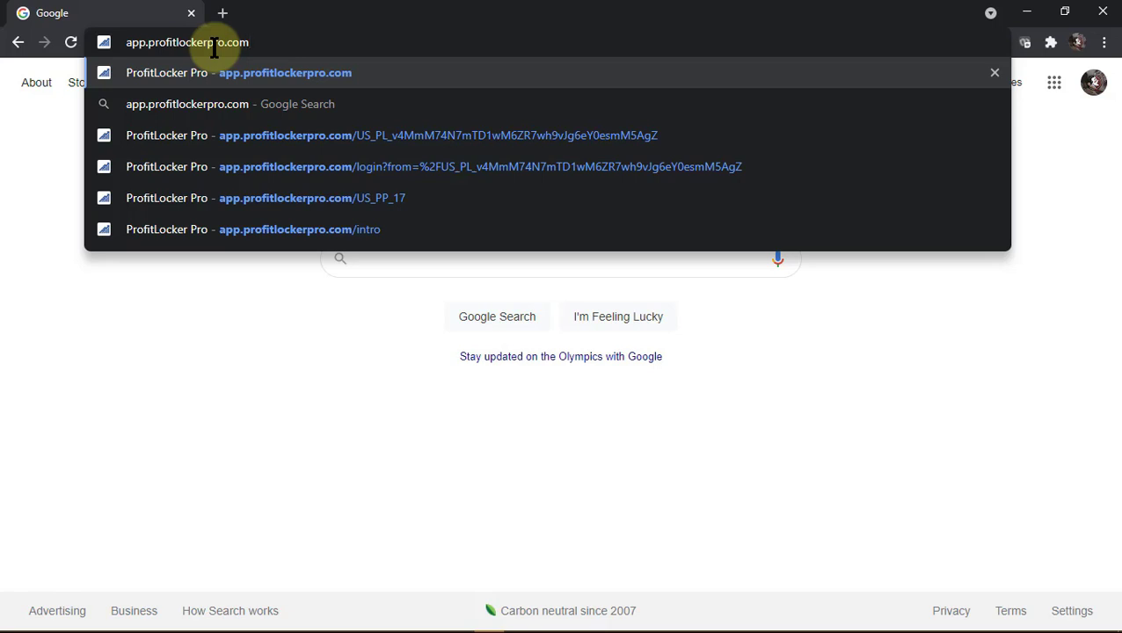
pyautogui.press('Return')
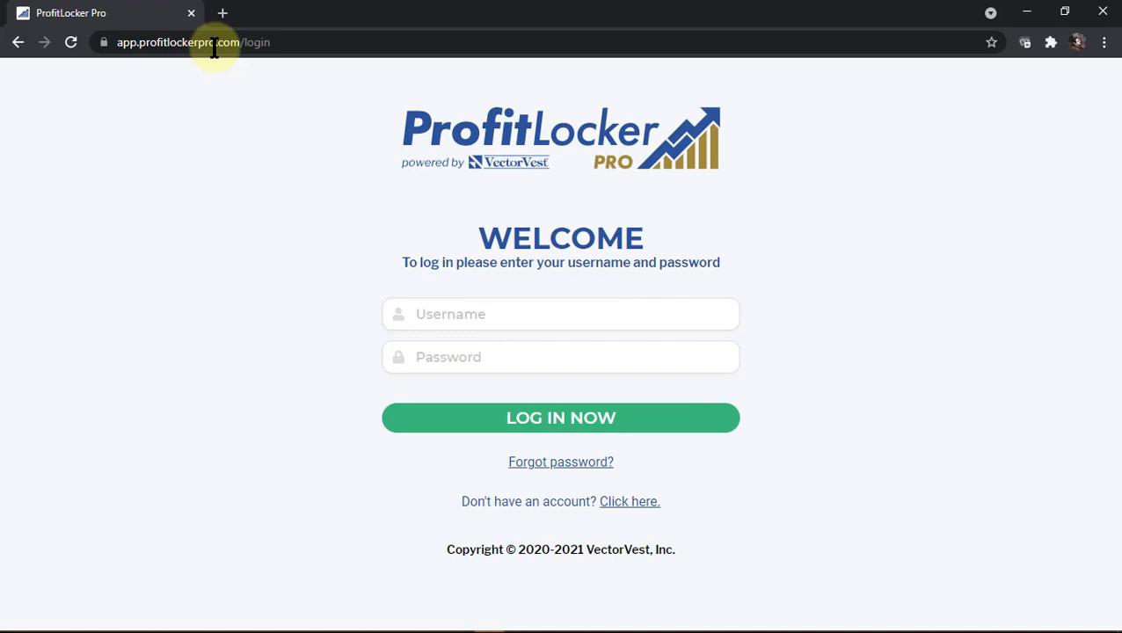
# Step: Enter the account username and password, and log in to the web app
pyautogui.click(469, 315)
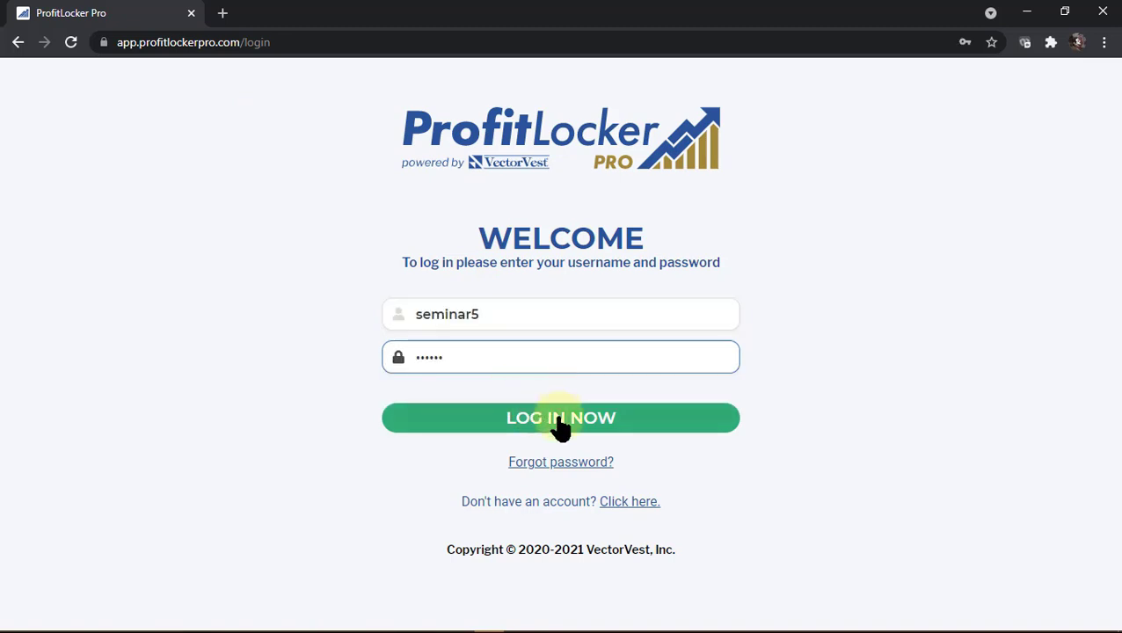
pyautogui.click(561, 420)
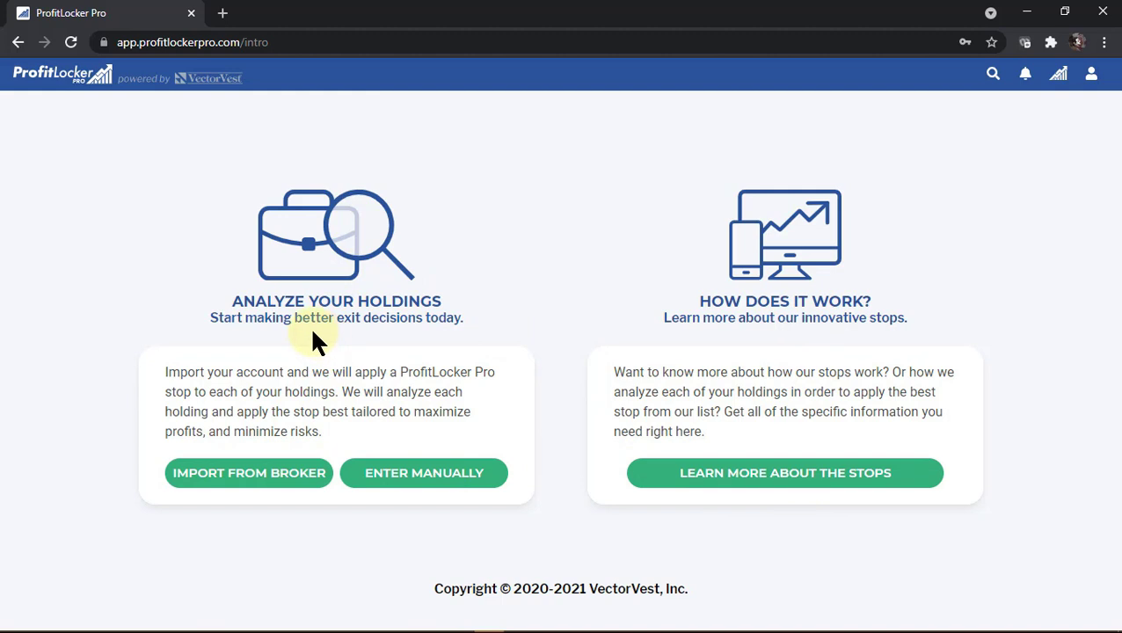
# Step: Review the brokers offered for importing holdings and close the list without choosing one
pyautogui.click(266, 486)
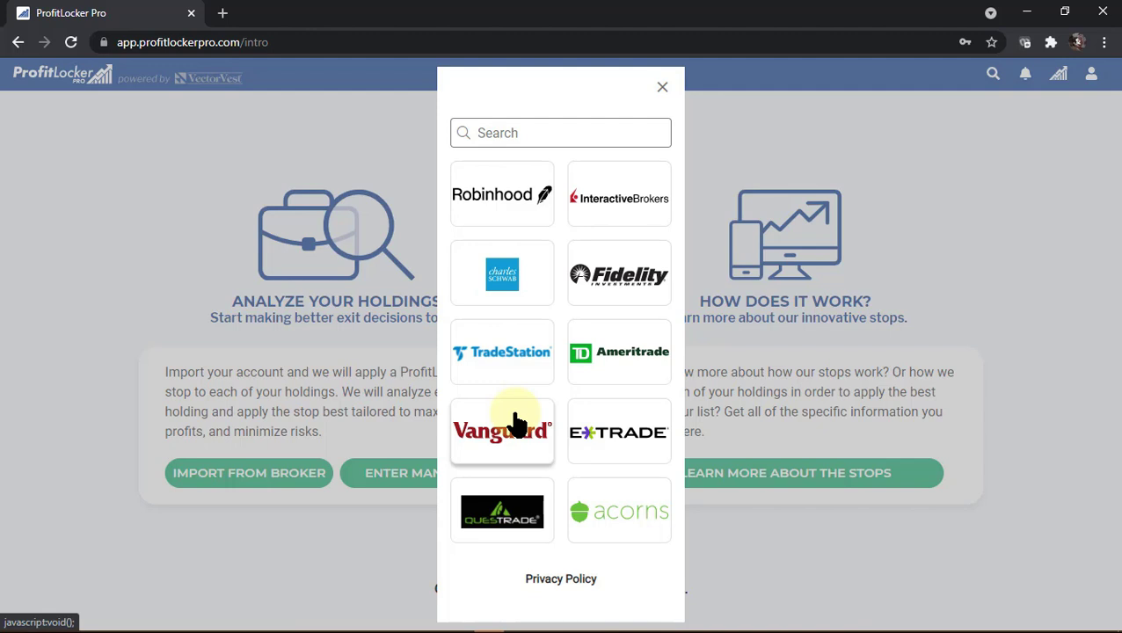
pyautogui.click(662, 87)
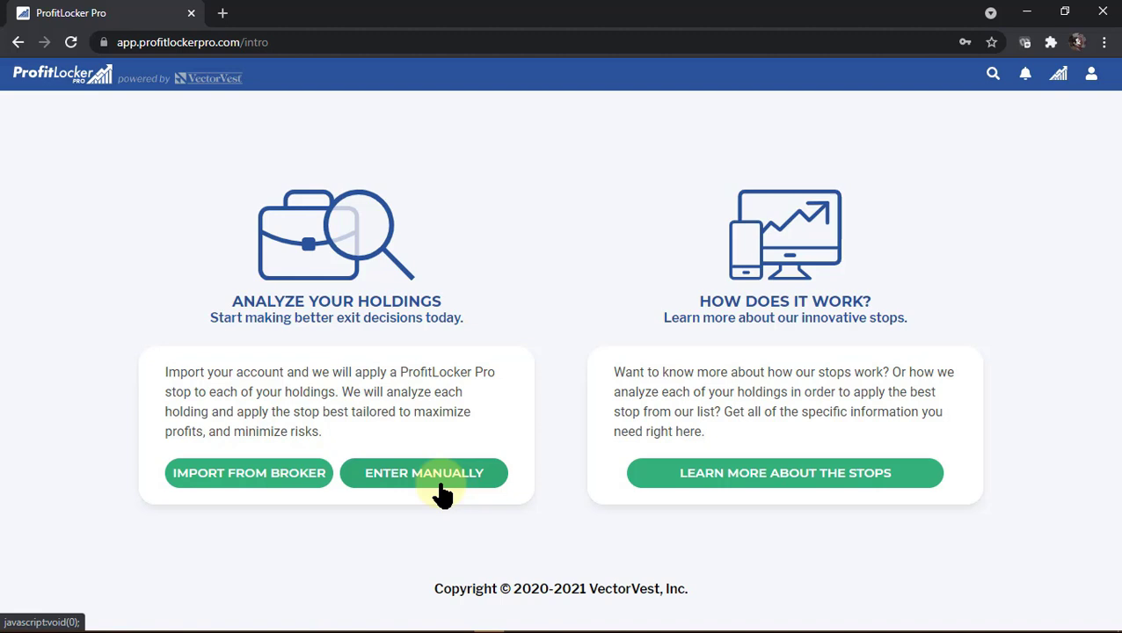
# Step: Search the stocks for "ibm" and open the detail page for IBM (Int'l BusMach)
pyautogui.click(993, 85)
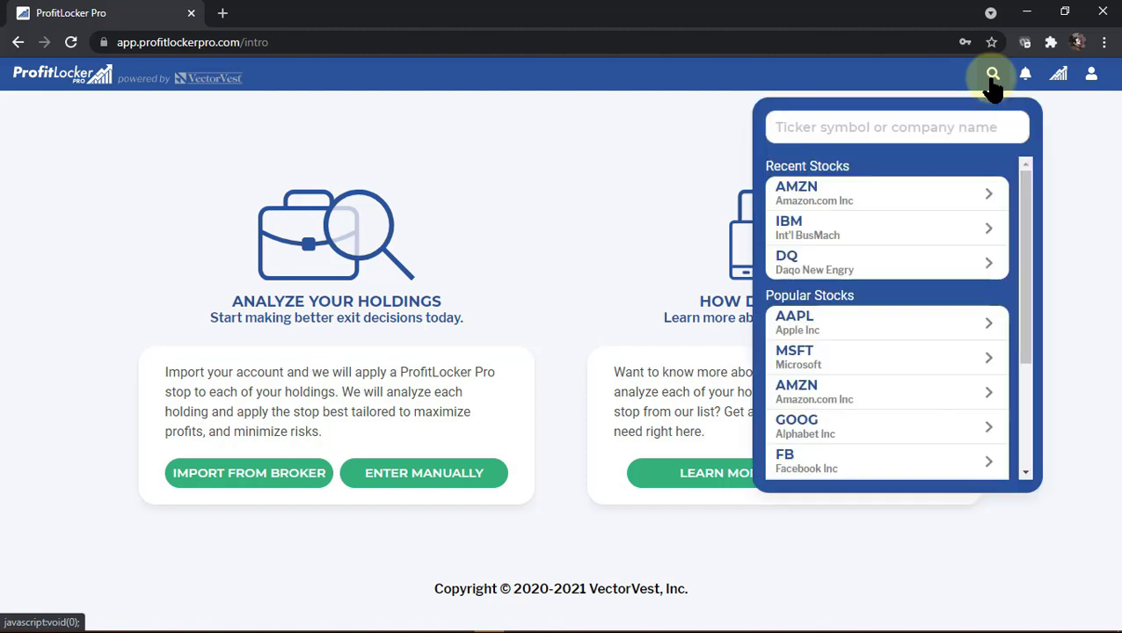
pyautogui.click(929, 123)
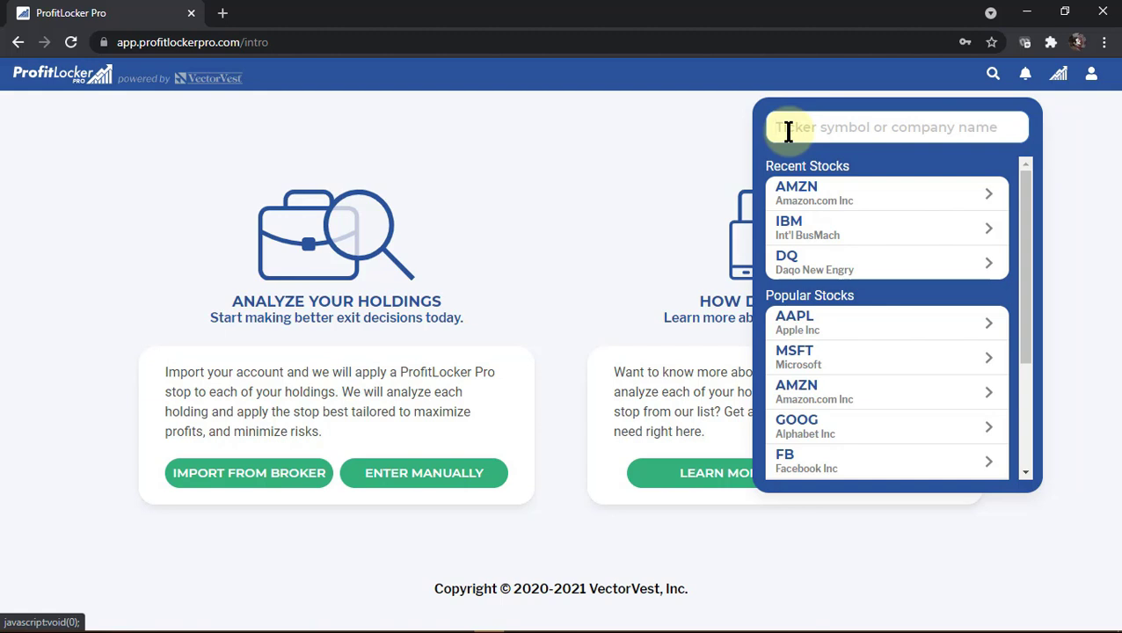
pyautogui.write('ibm')
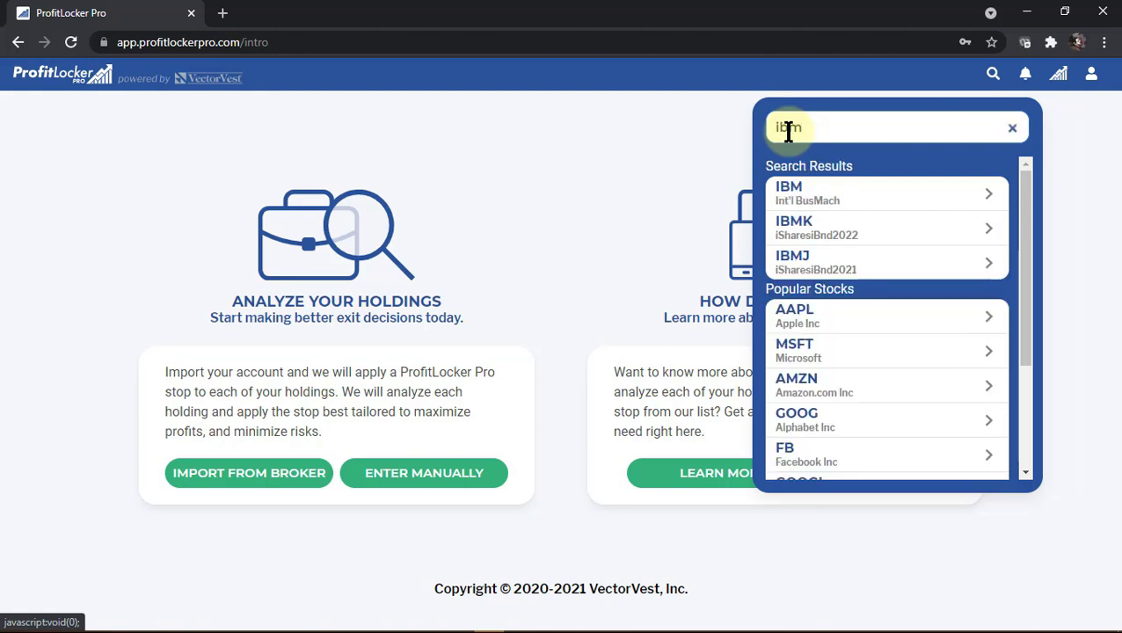
pyautogui.click(807, 201)
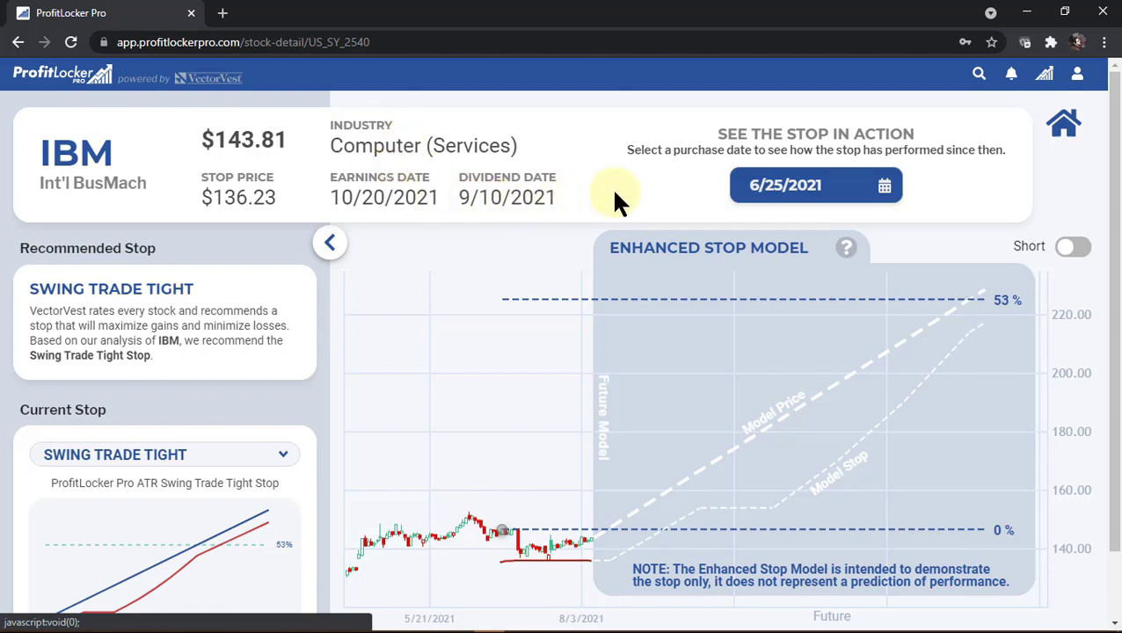
# Step: Set the IBM purchase date to August 6, 2021 to see the stop from that day
pyautogui.click(858, 195)
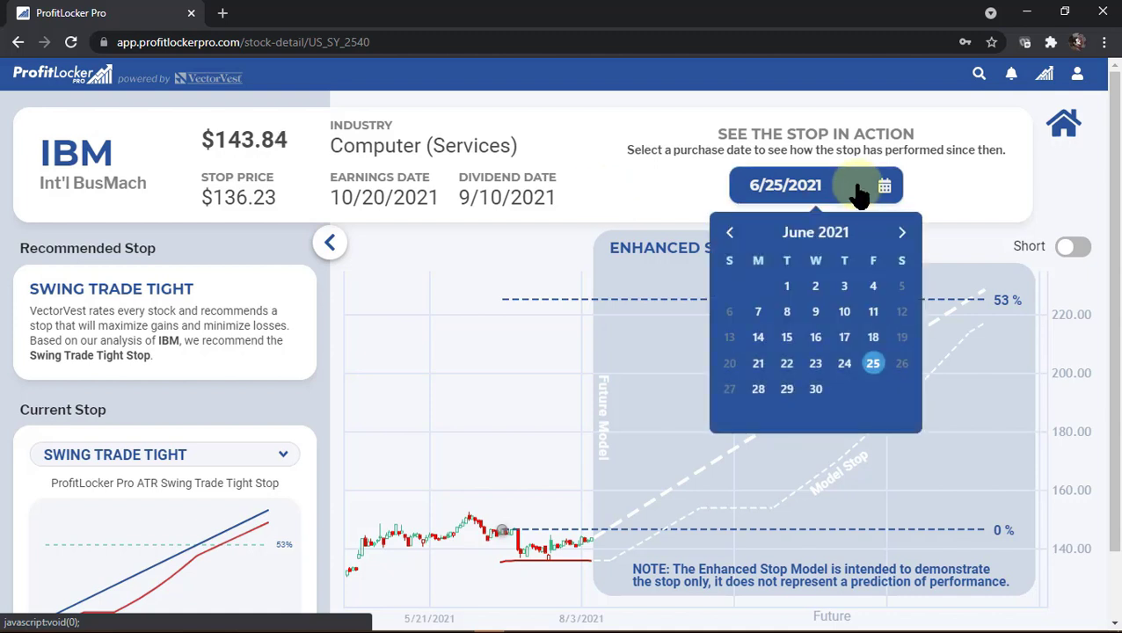
pyautogui.click(897, 233)
pyautogui.click(893, 234)
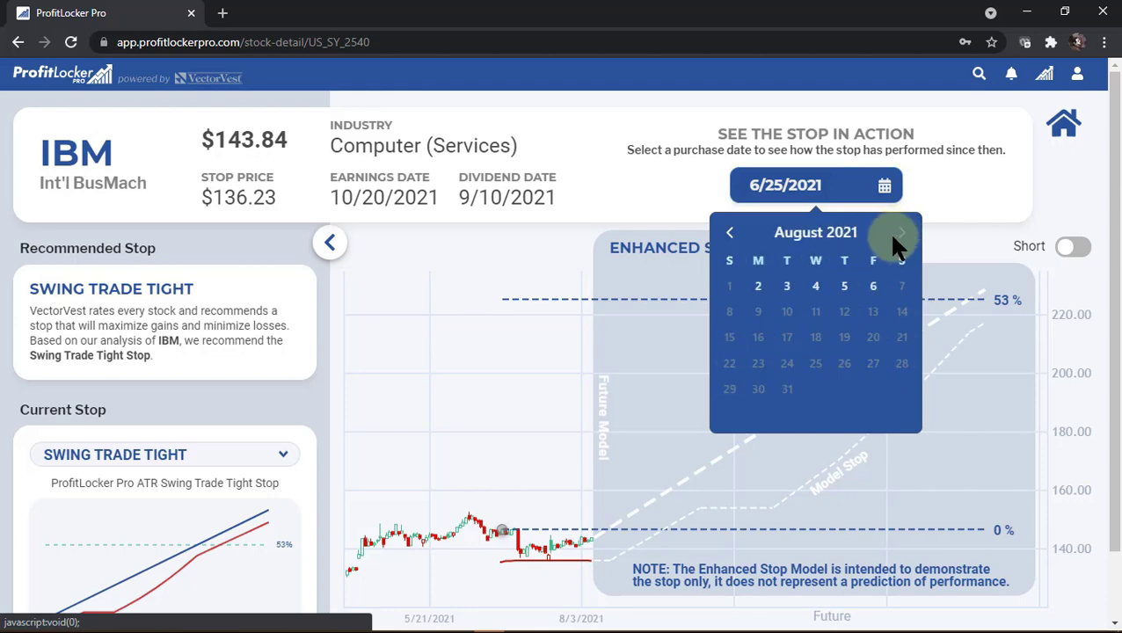
pyautogui.click(873, 290)
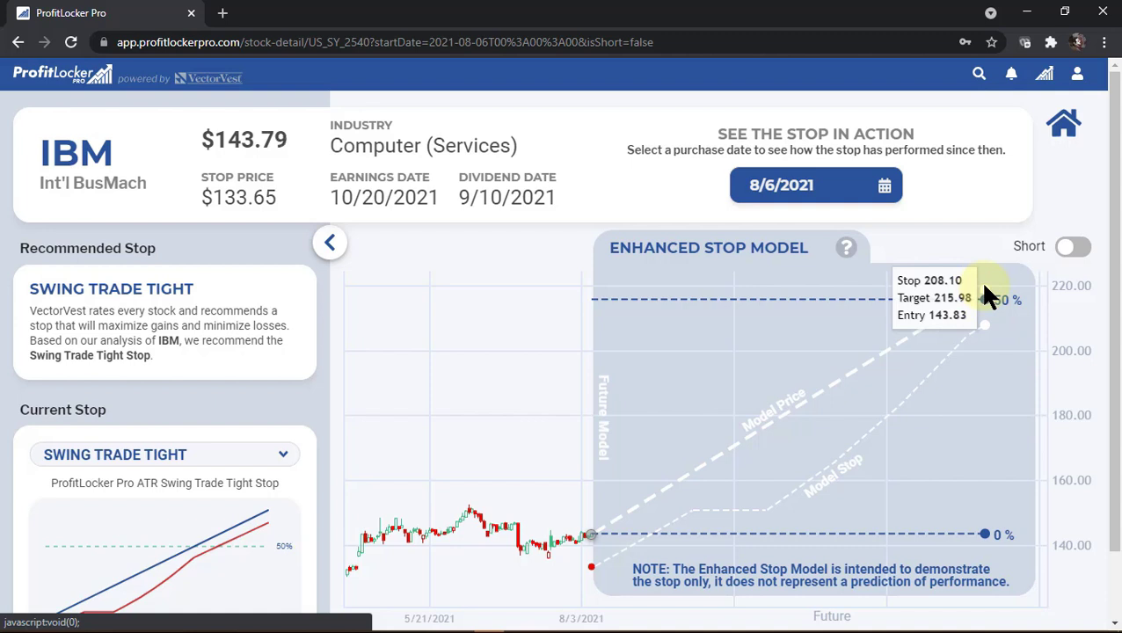
# Step: Widen the price chart by collapsing the stop details, restore them, and highlight the recommended stop's name
pyautogui.click(329, 244)
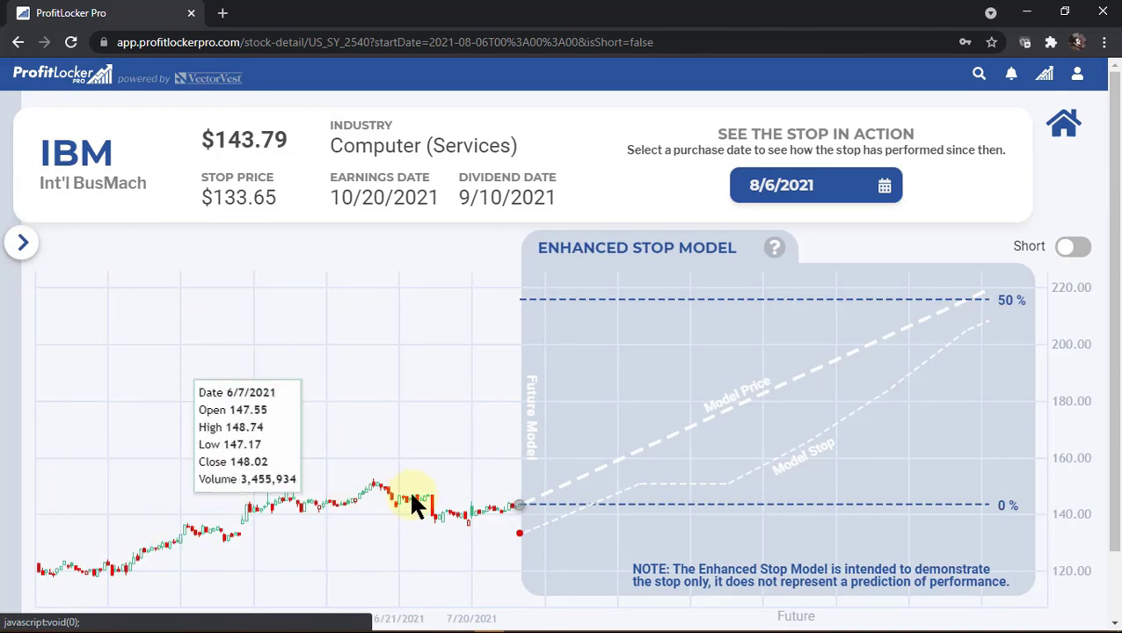
pyautogui.click(21, 244)
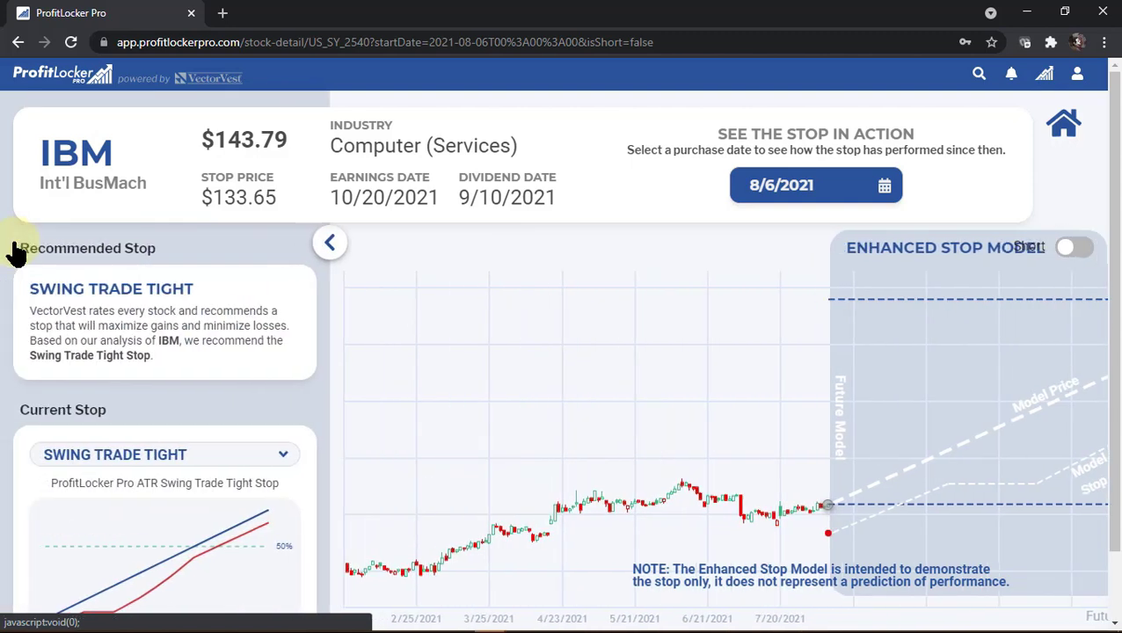
pyautogui.moveTo(30, 290); pyautogui.dragTo(204, 295)
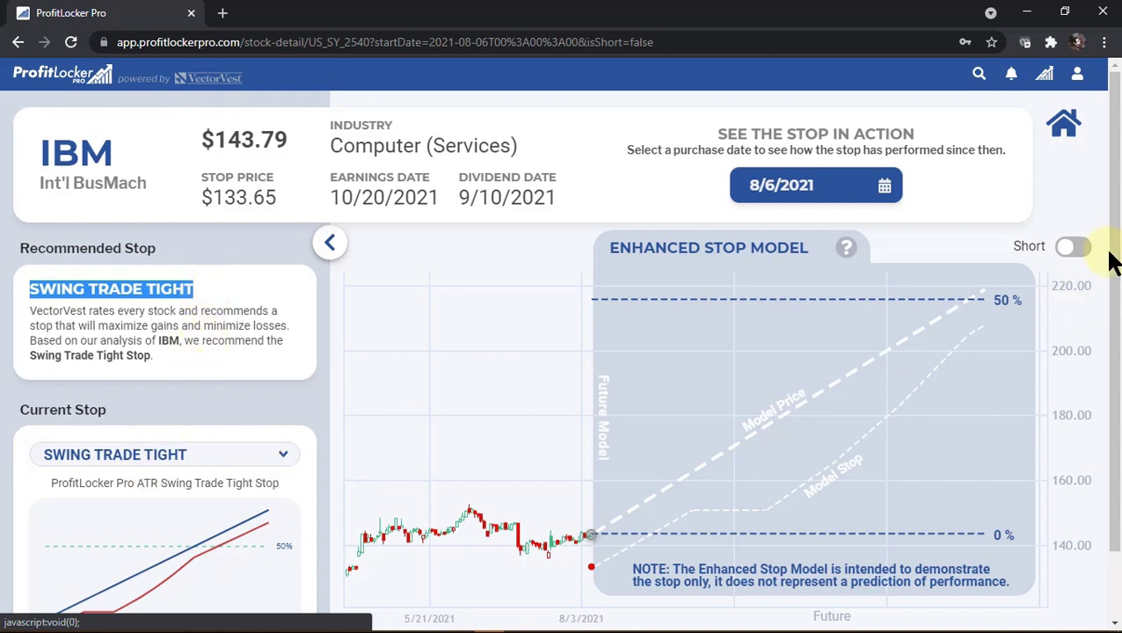
# Step: Change the current stop for IBM to Short Term Tight
pyautogui.scroll(-1, 1105, 333)
pyautogui.click(283, 380)
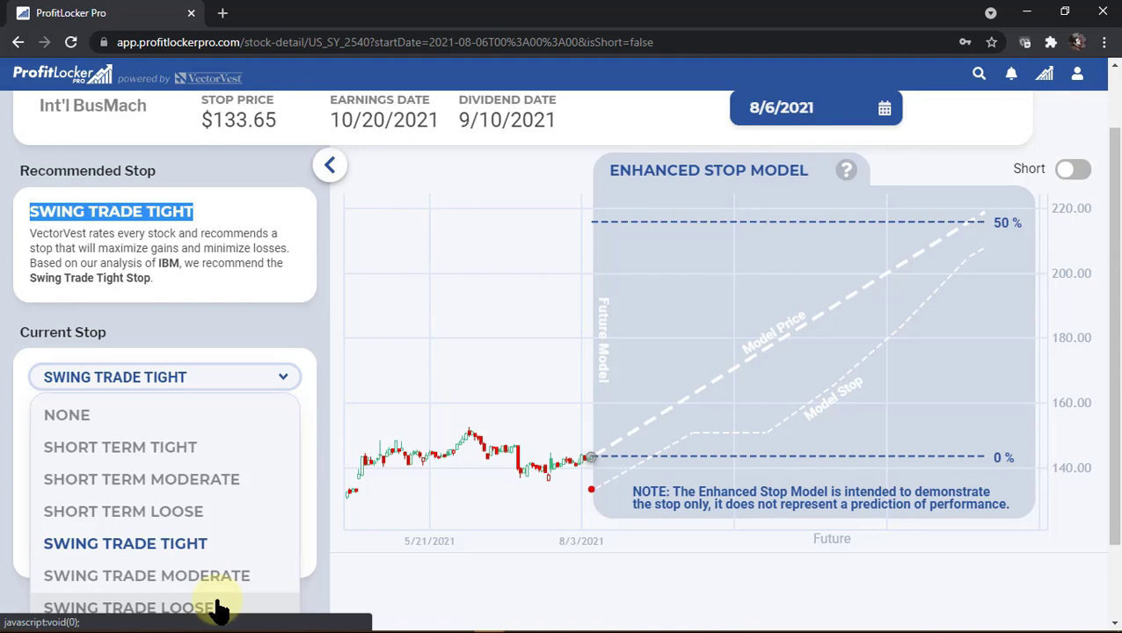
pyautogui.click(174, 449)
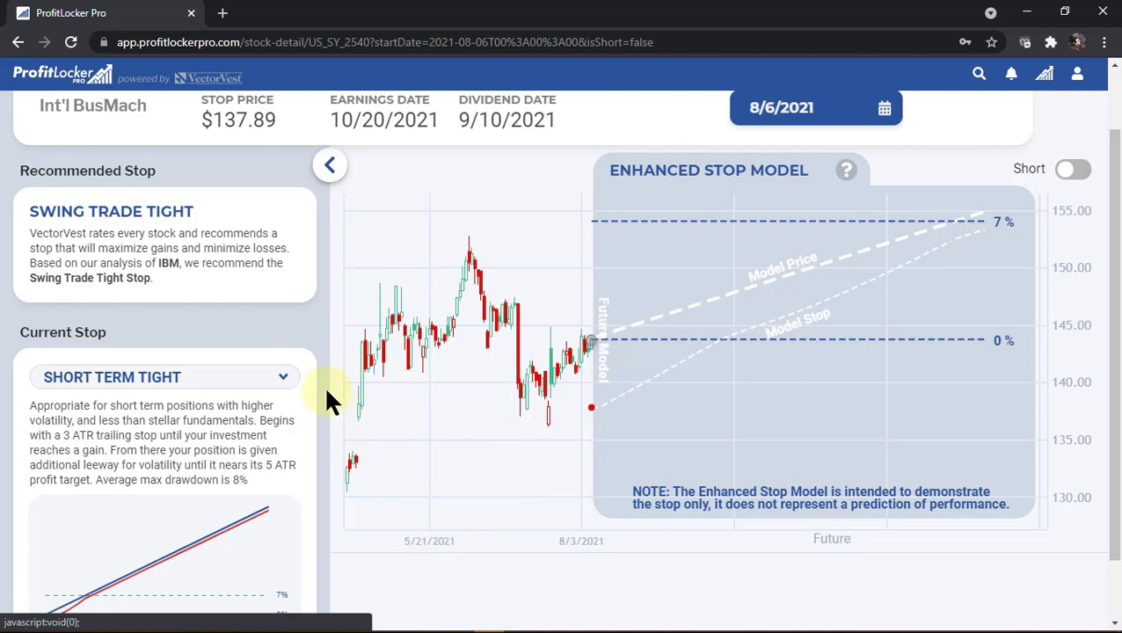
# Step: Review the other available stop types for IBM, keeping the current selection
pyautogui.click(291, 378)
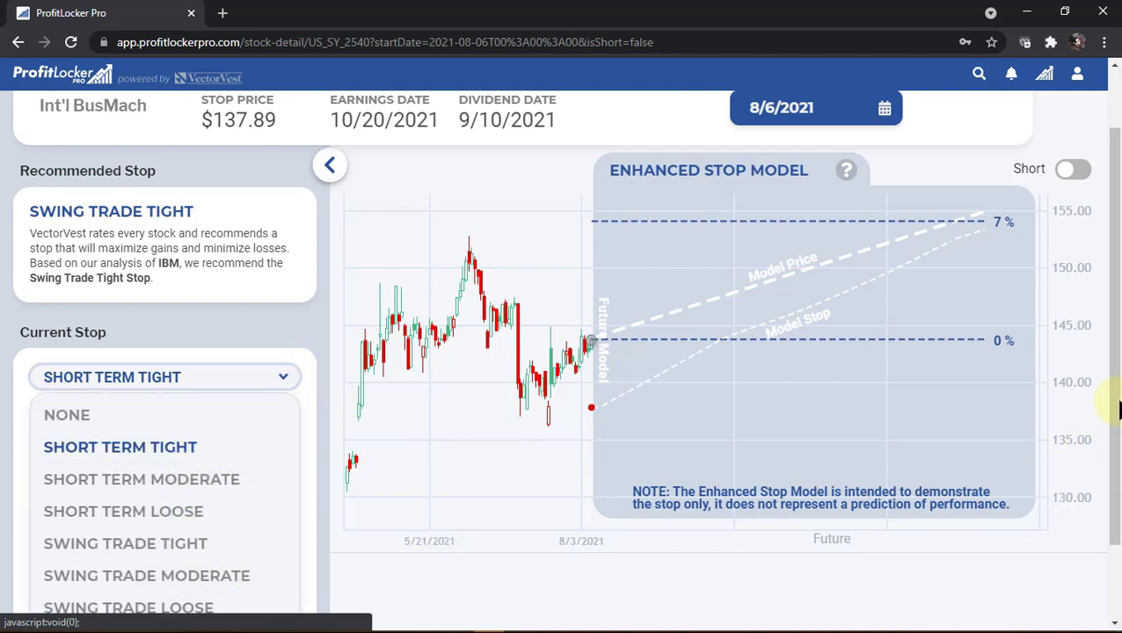
pyautogui.scroll(-1, 1110, 473)
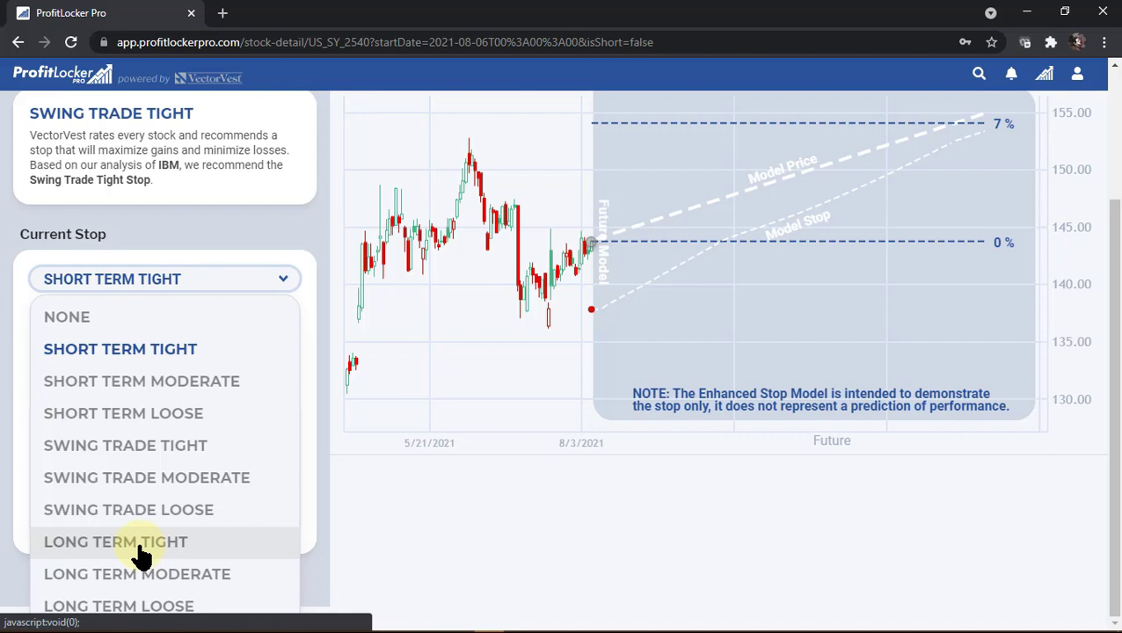
pyautogui.click(278, 283)
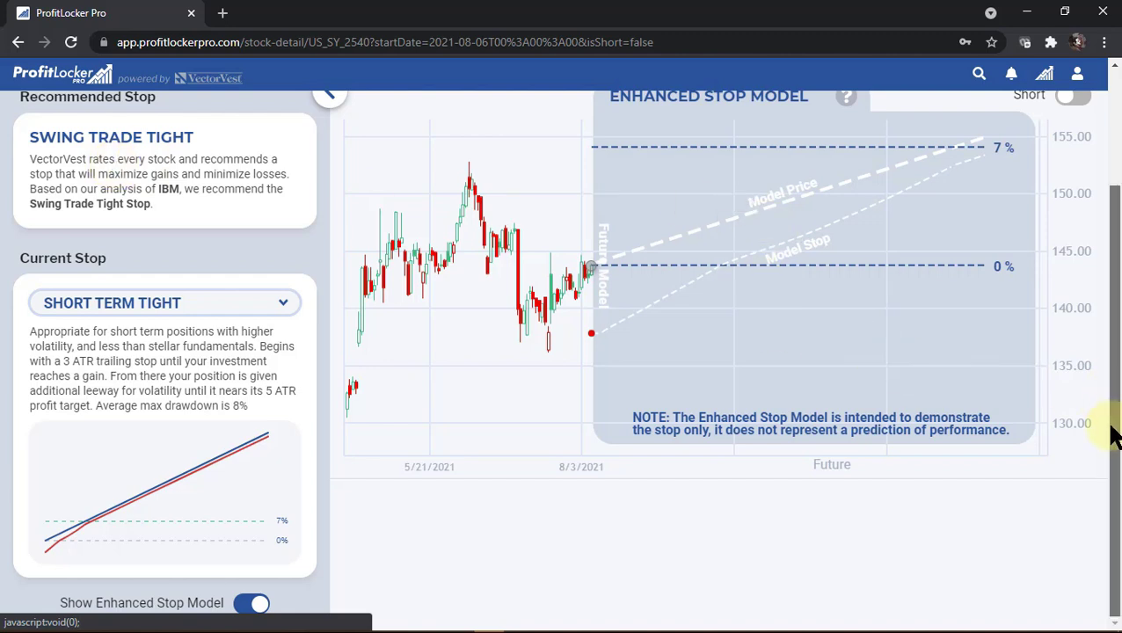
# Step: Hide the Enhanced Stop Model on the IBM chart and show it again
pyautogui.click(237, 607)
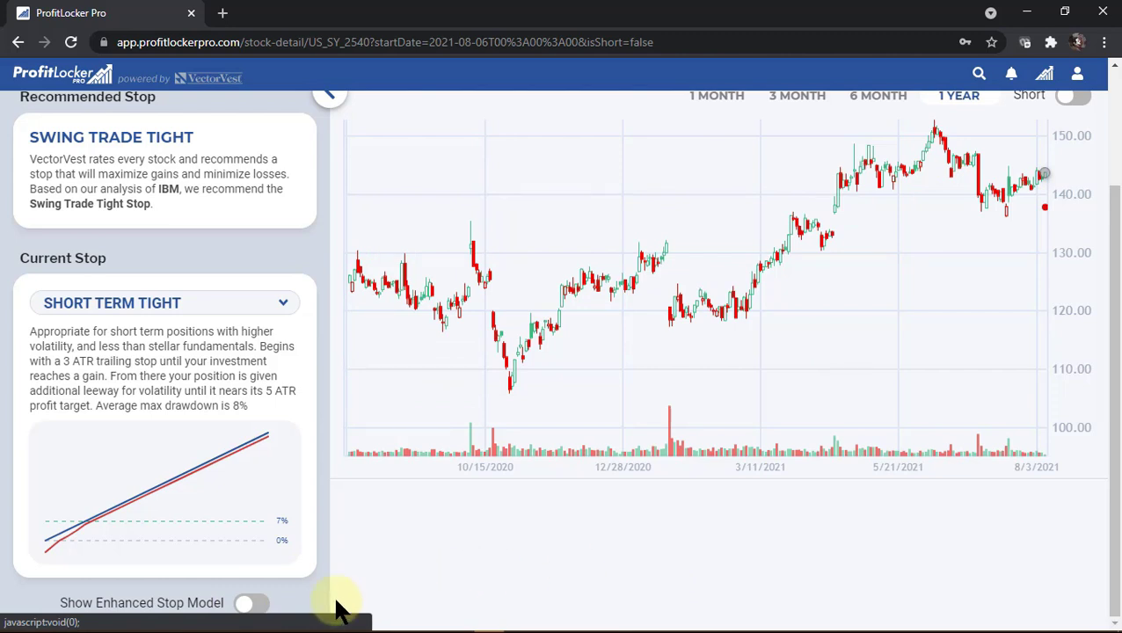
pyautogui.click(254, 605)
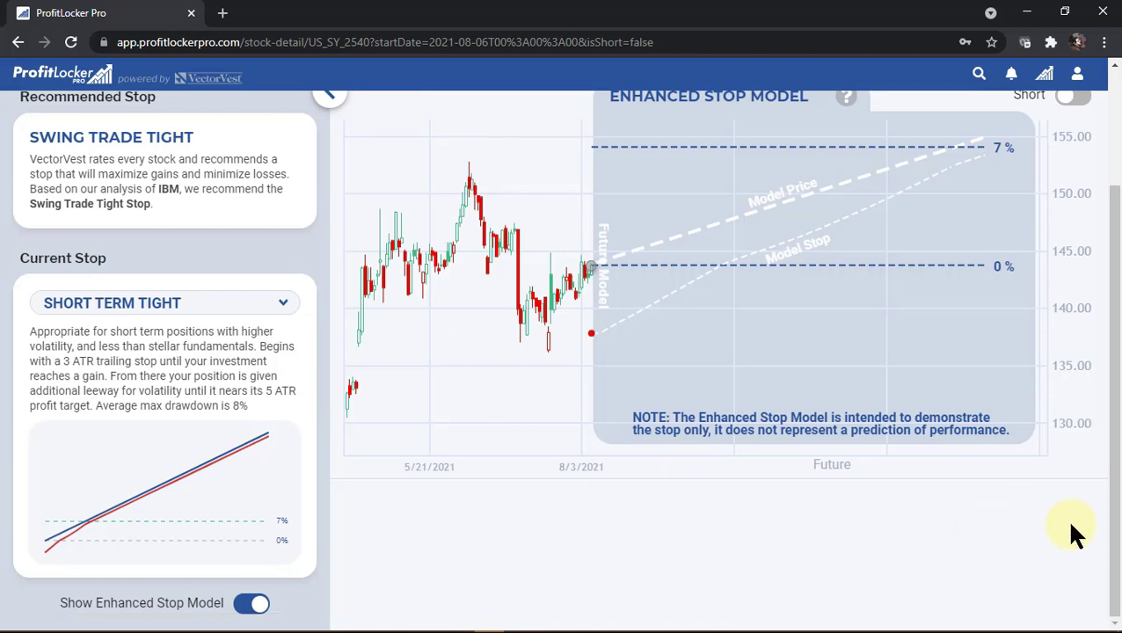
# Step: Turn on the Short option for the IBM position, turn it off again, and inspect the model's end values
pyautogui.moveTo(1101, 519); pyautogui.dragTo(1106, 281)
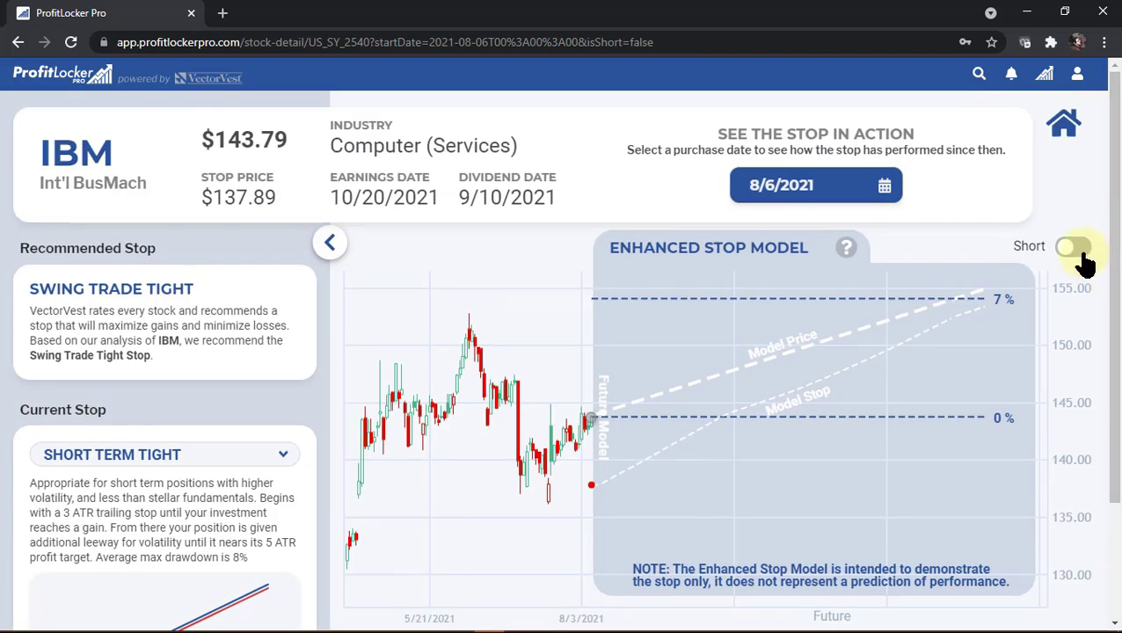
pyautogui.click(1077, 249)
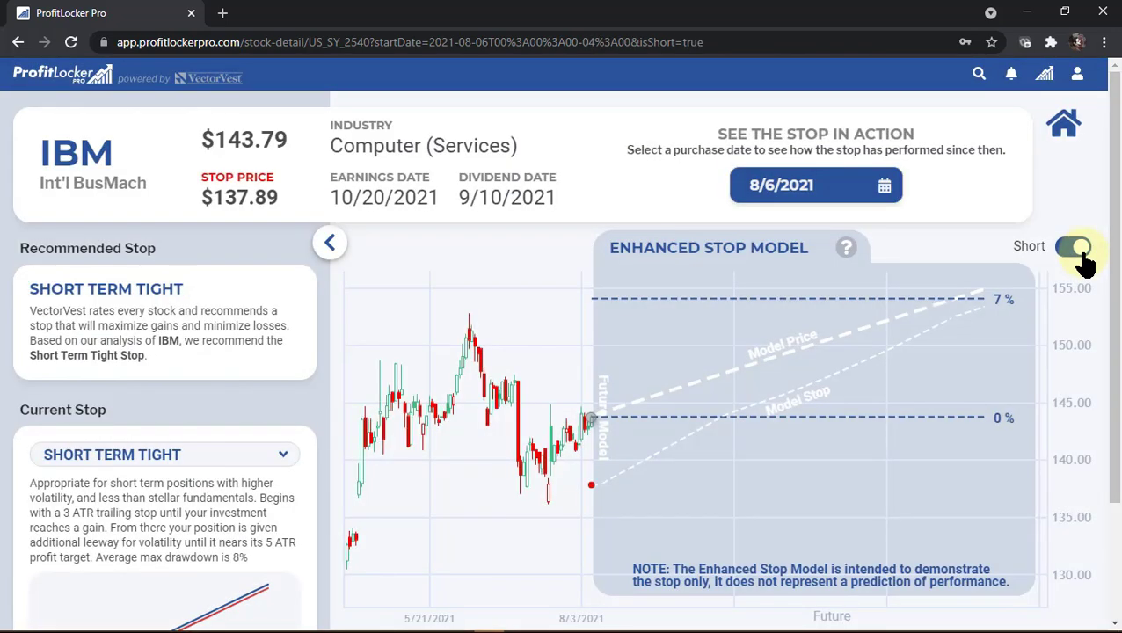
pyautogui.click(1080, 253)
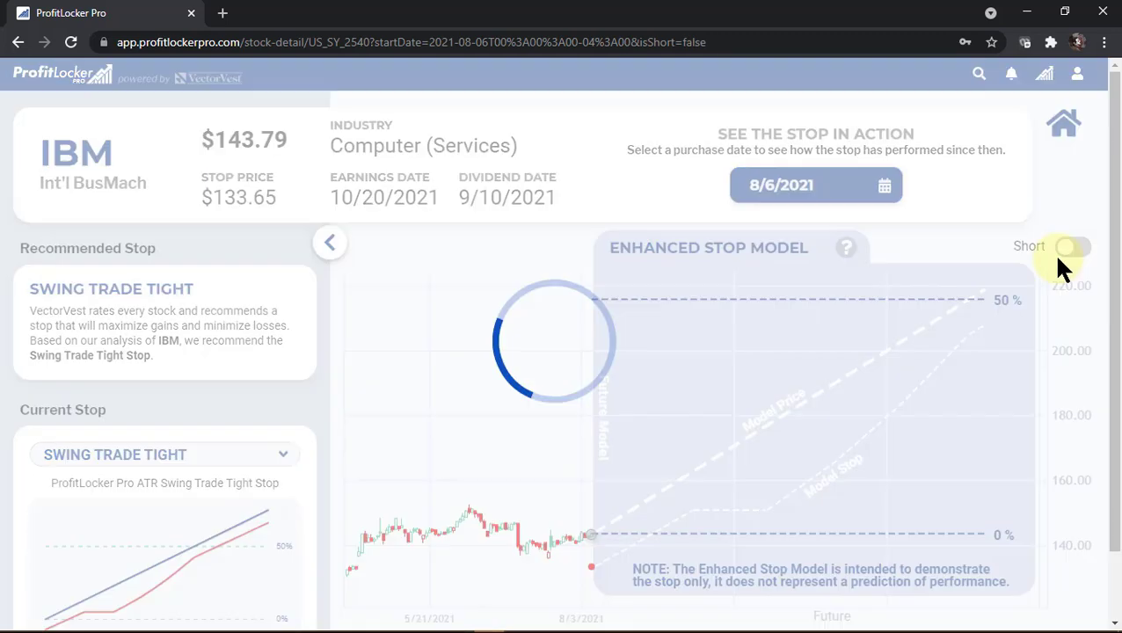
pyautogui.moveTo(1039, 409)
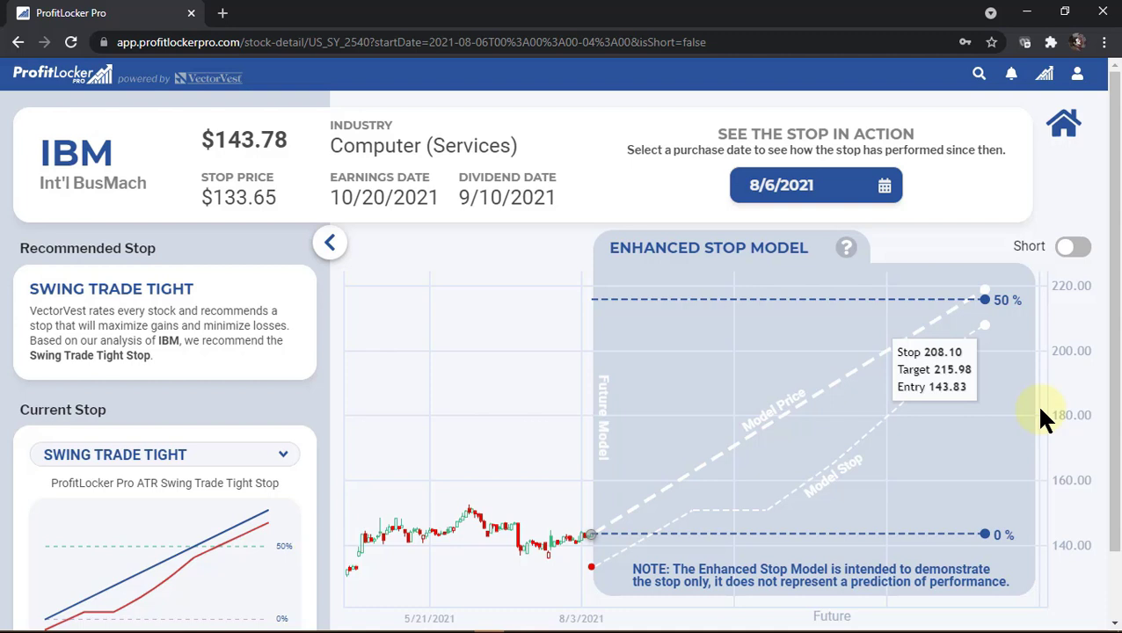
pyautogui.click(979, 76)
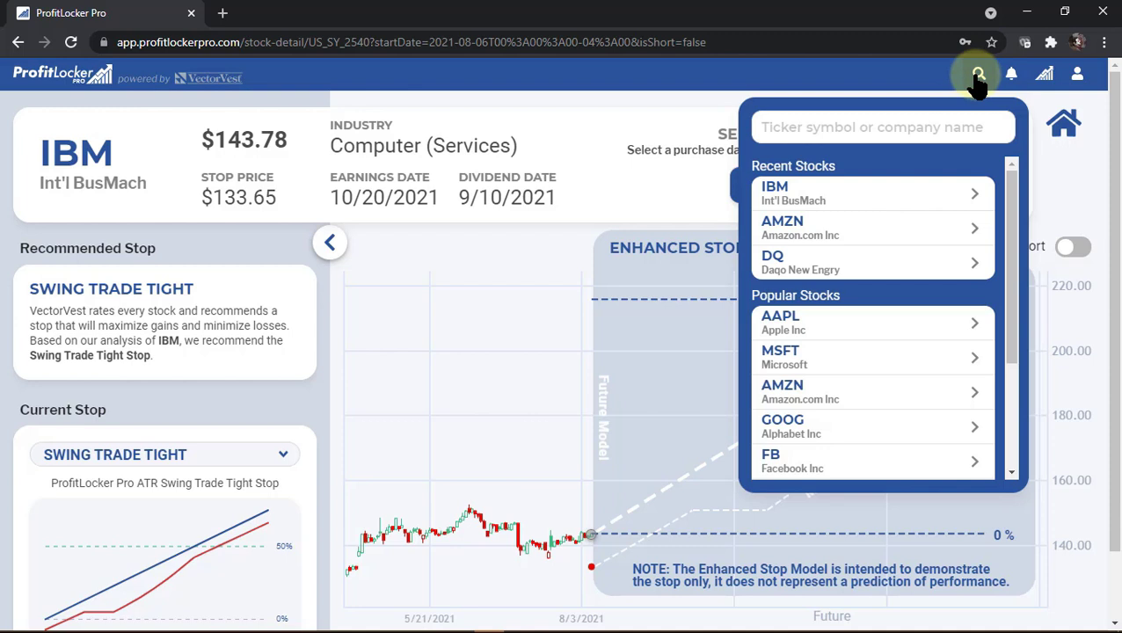
pyautogui.click(806, 196)
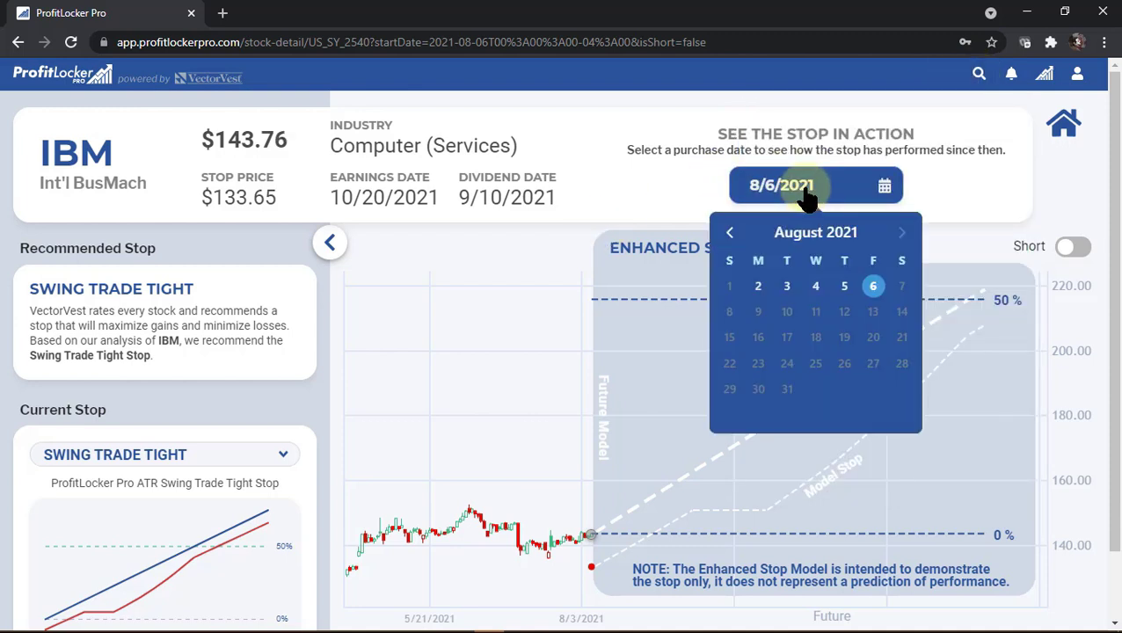
pyautogui.click(655, 190)
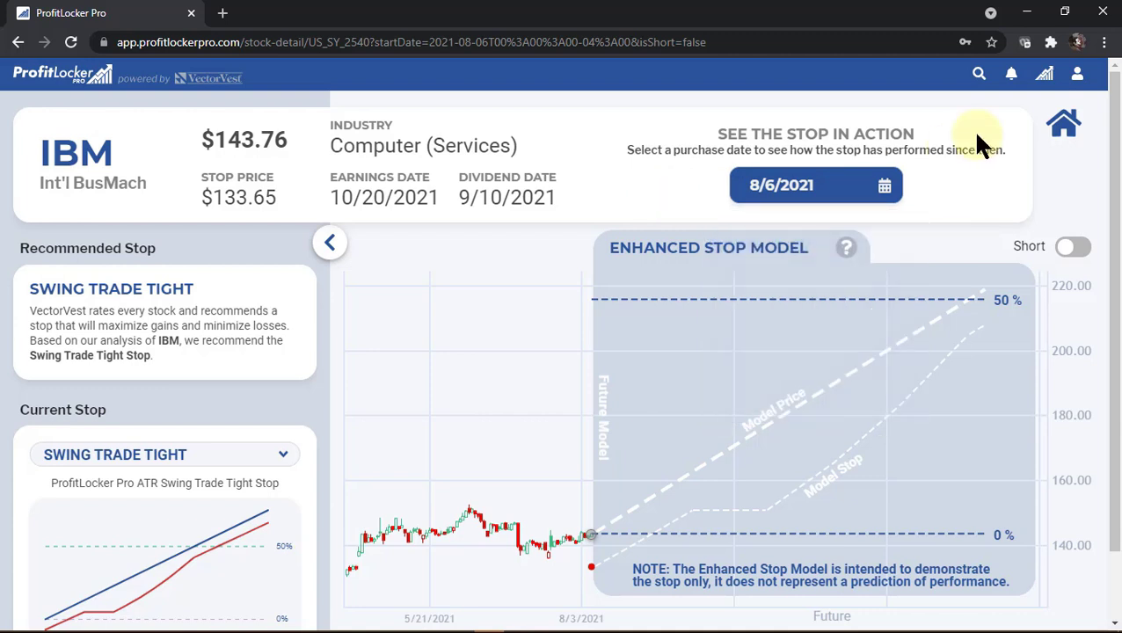
# Step: In the alert settings, generate a new text alert address using the AT&T carrier and a phone number
pyautogui.click(1011, 79)
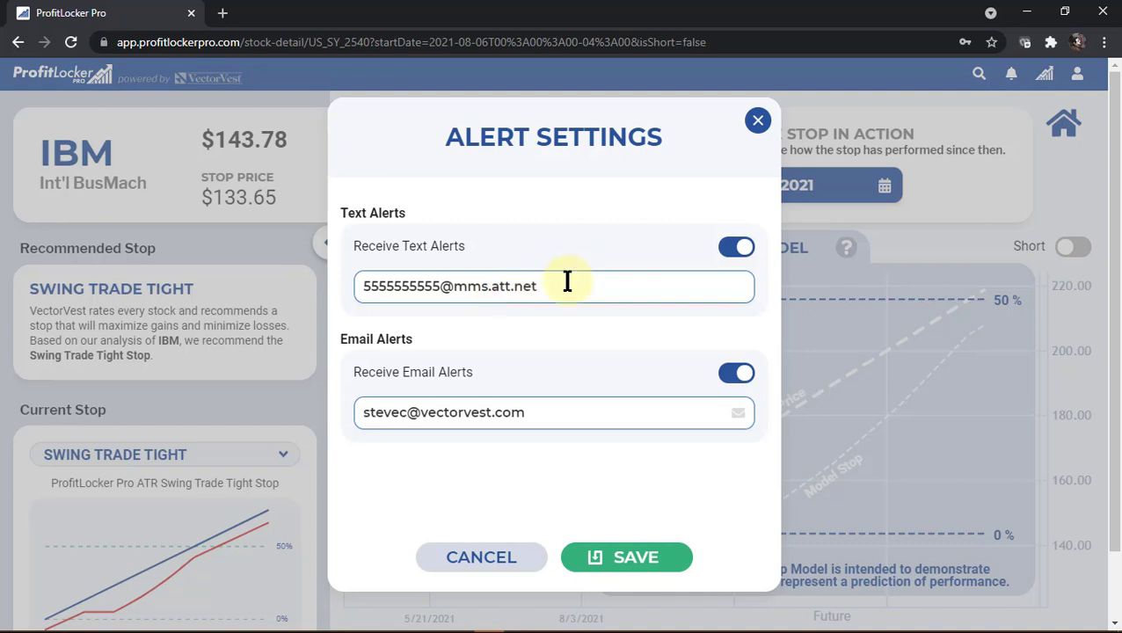
pyautogui.moveTo(571, 280); pyautogui.dragTo(303, 307)
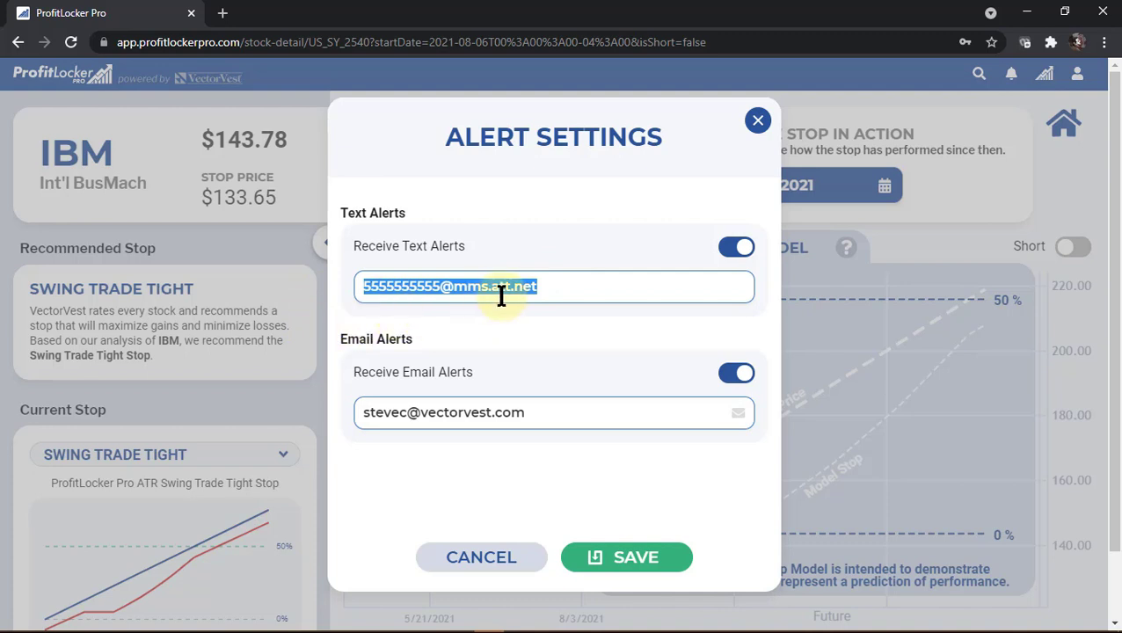
pyautogui.click(545, 288)
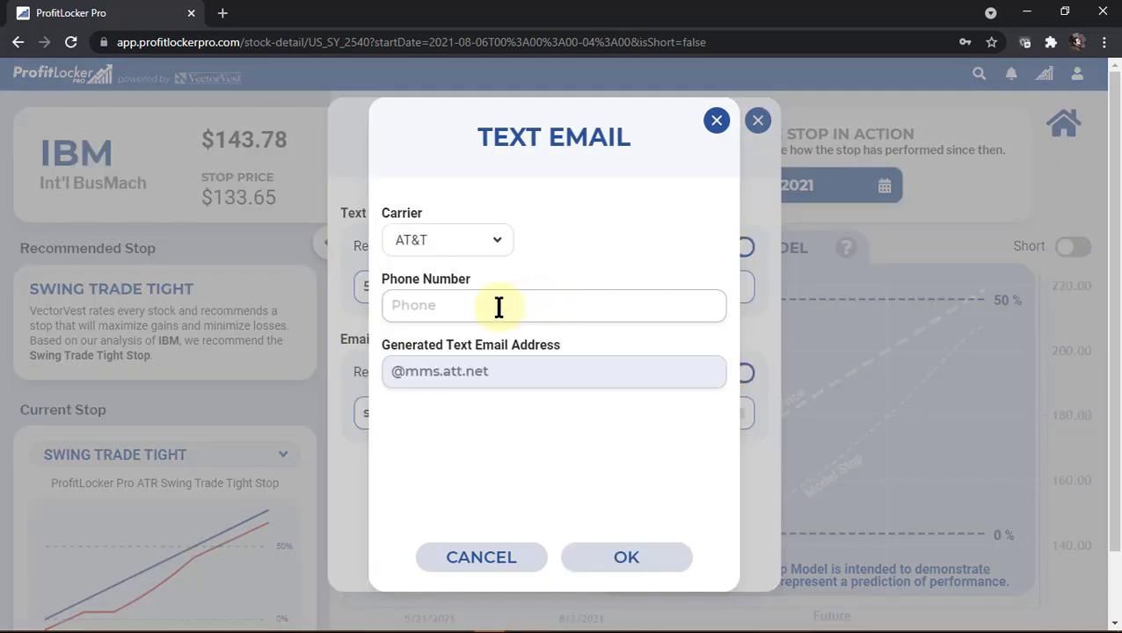
pyautogui.click(499, 247)
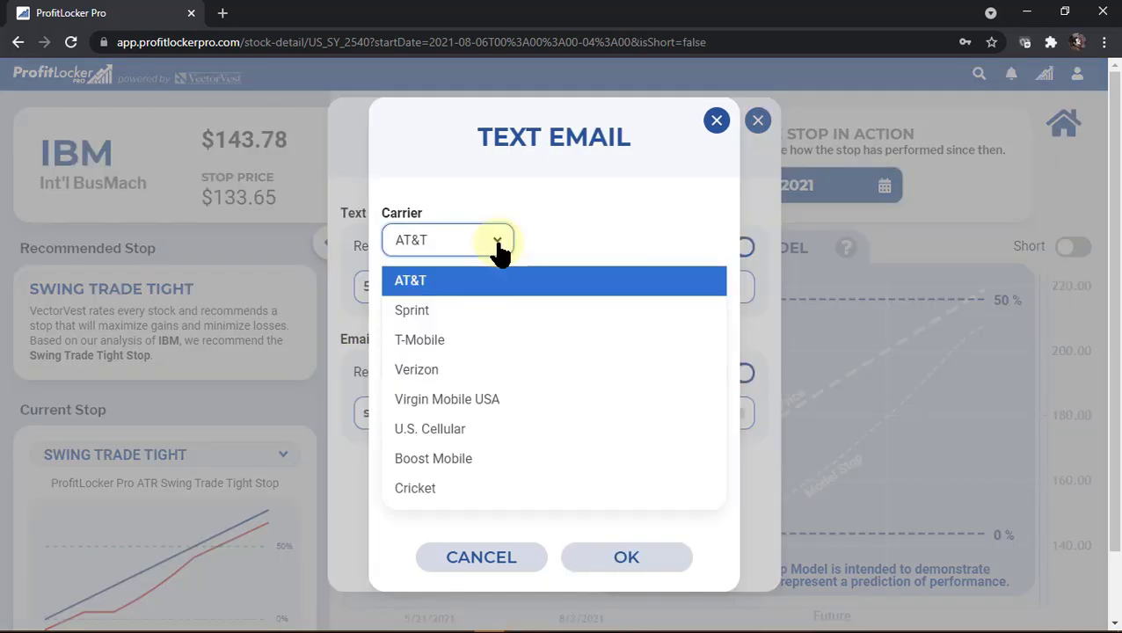
pyautogui.click(470, 273)
pyautogui.click(461, 304)
pyautogui.write('5')
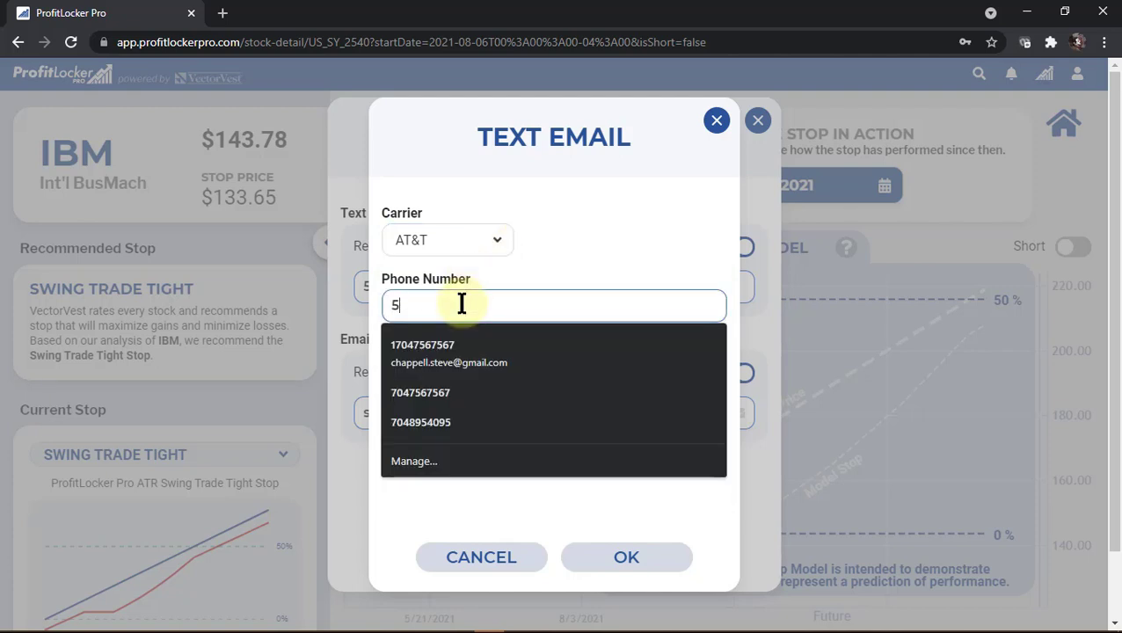
pyautogui.write('555555')
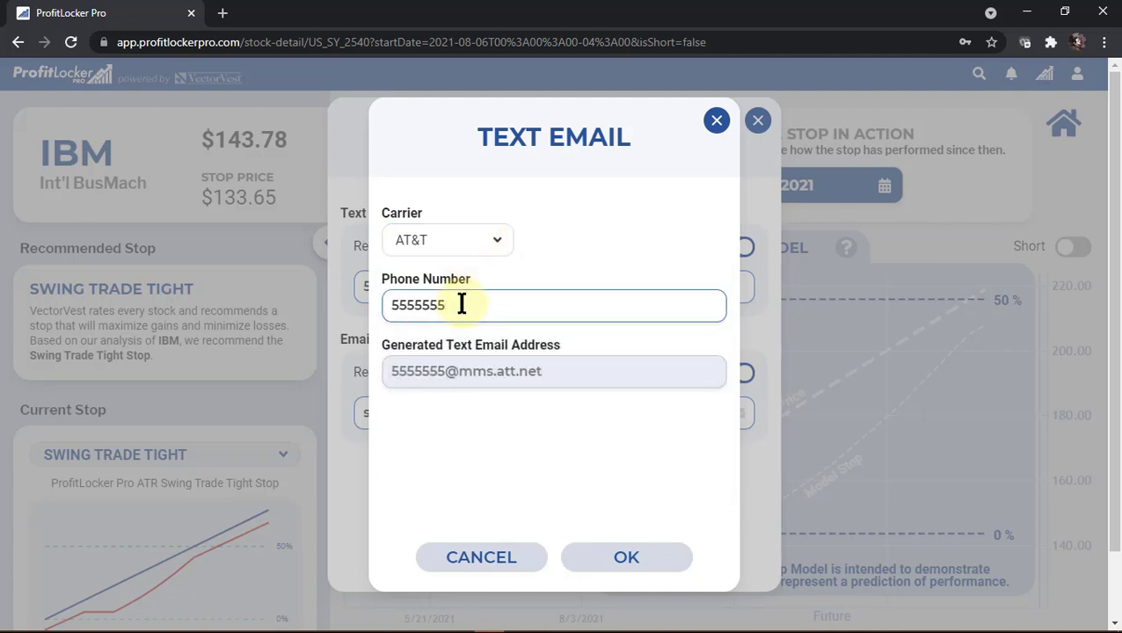
pyautogui.write('55')
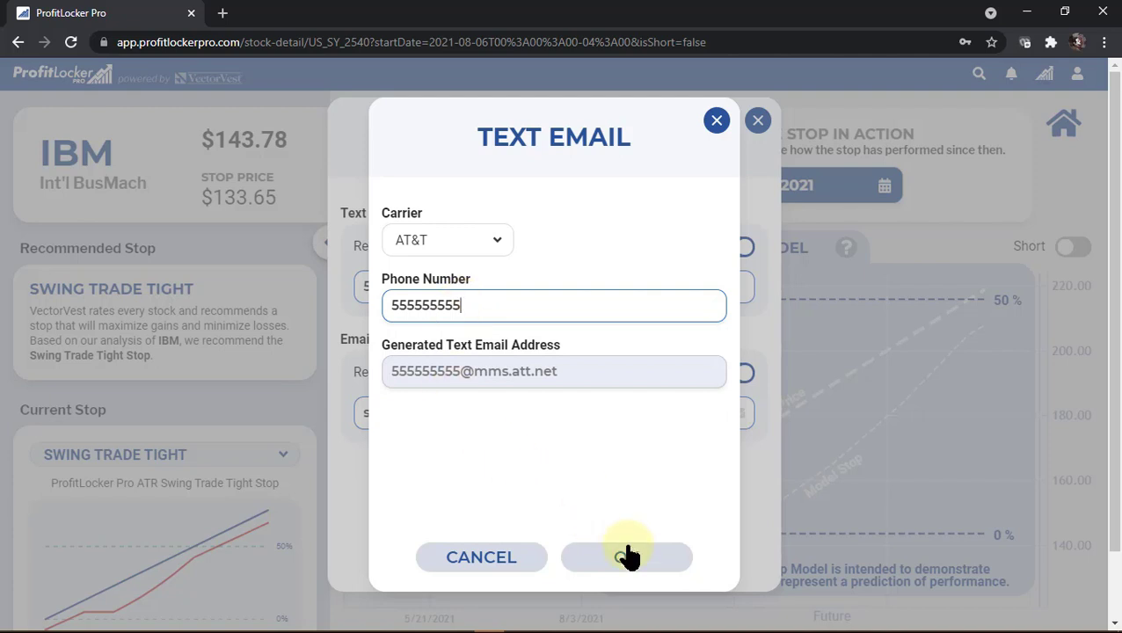
pyautogui.click(628, 556)
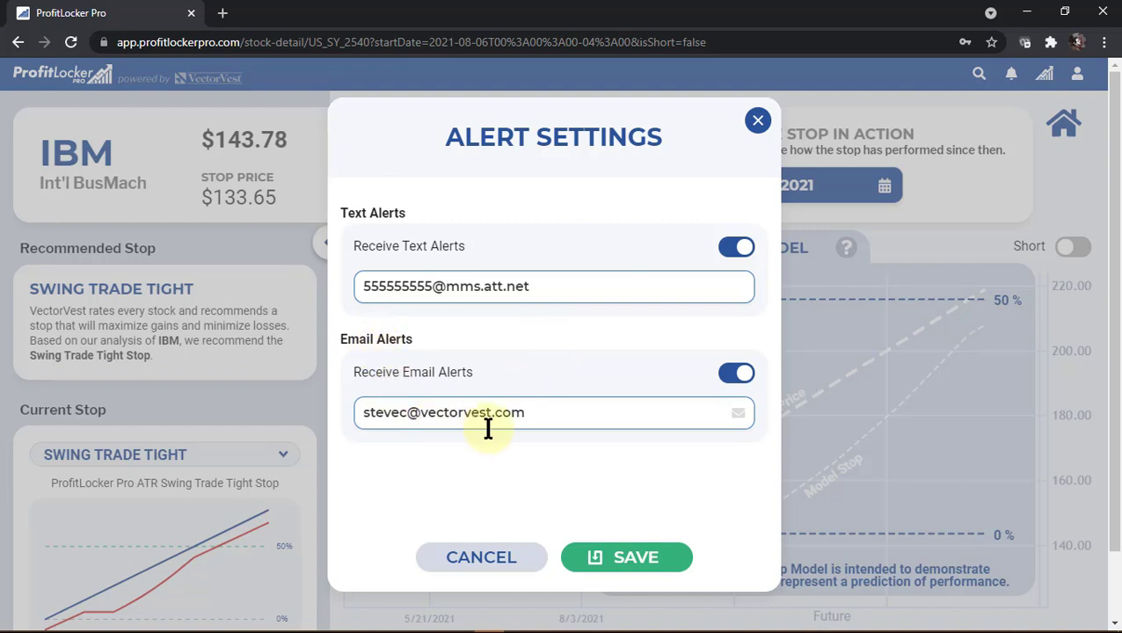
# Step: Switch to the Outlook message about AMC hitting its stop, review the alert, and return to ProfitLocker Pro
pyautogui.hotkey('alt', 'Tab')
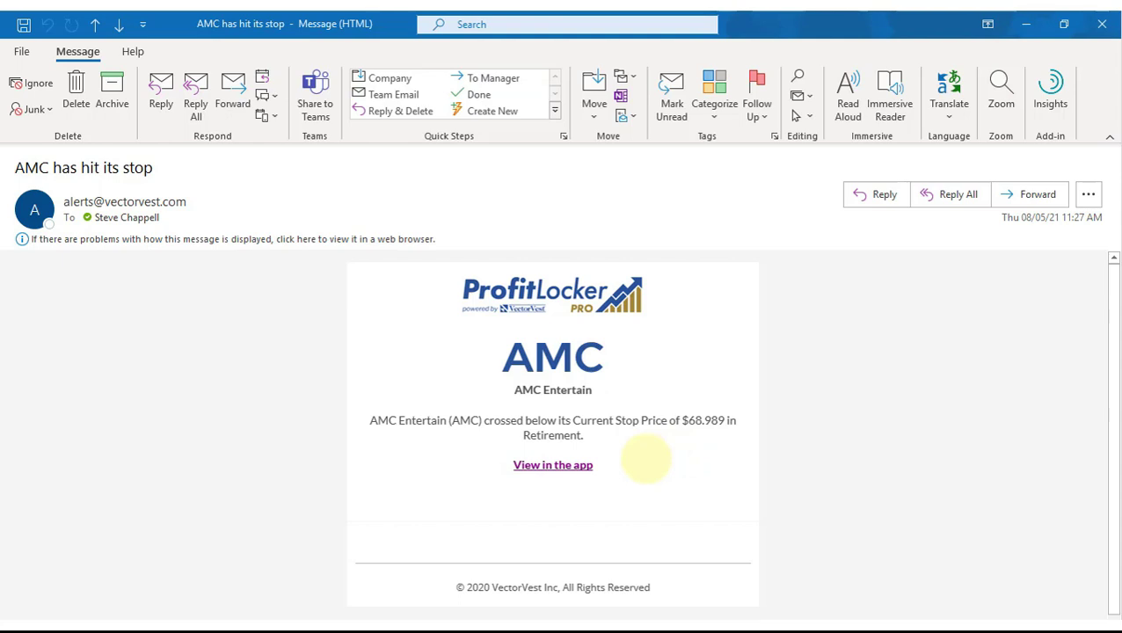
pyautogui.hotkey('alt', 'Tab')
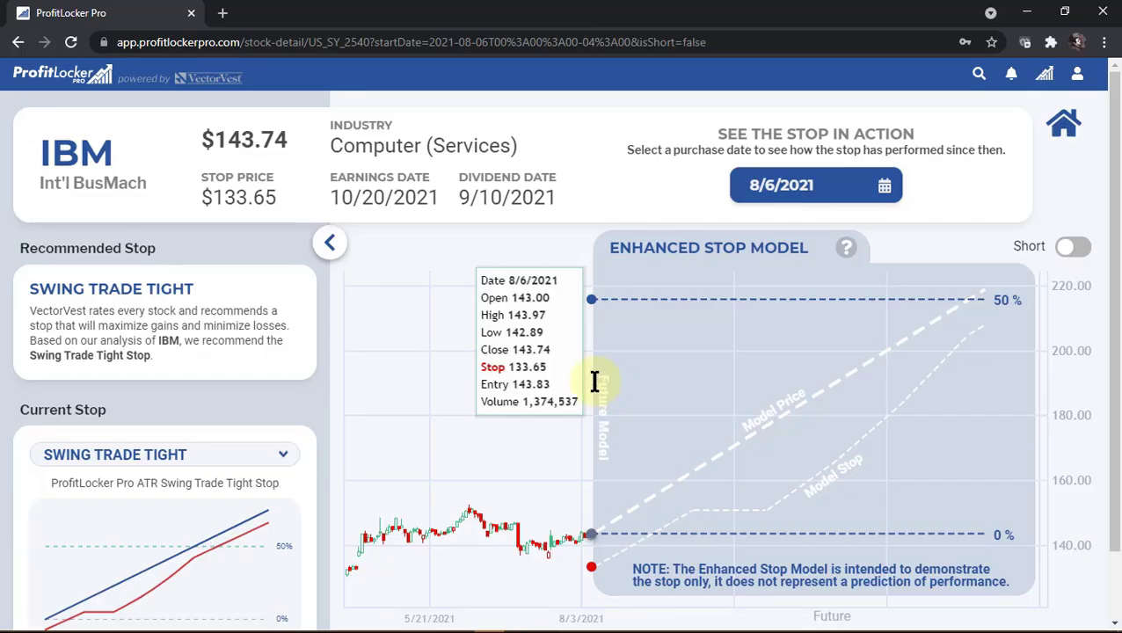
# Step: Log out and log in with a different account's username and password, dismissing the browser's password prompts
pyautogui.click(1078, 76)
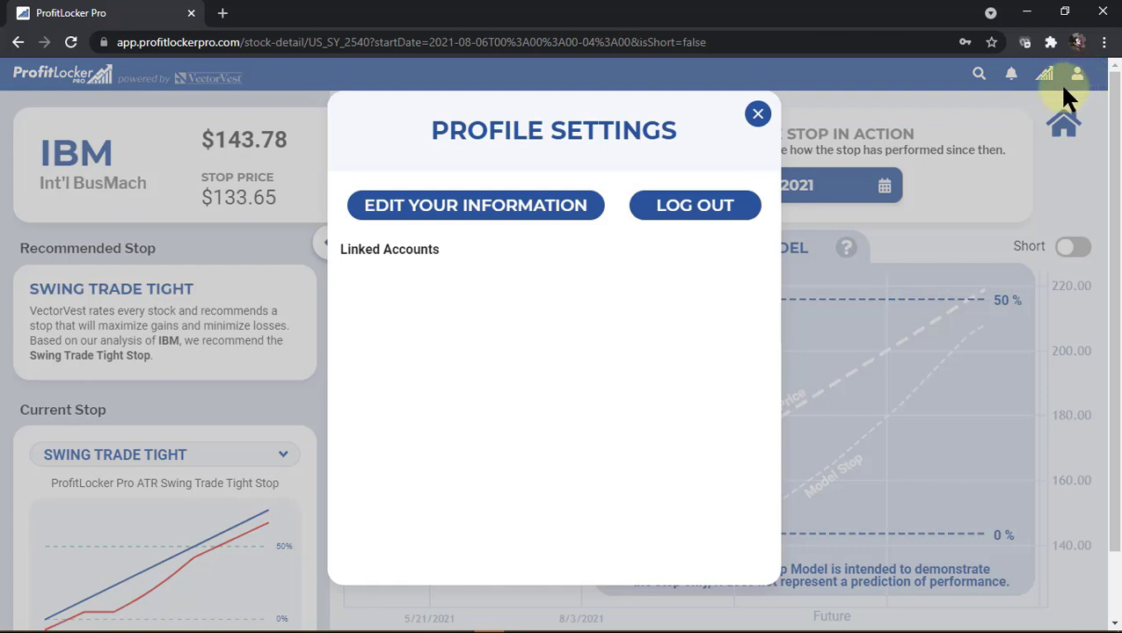
pyautogui.click(758, 205)
pyautogui.click(524, 327)
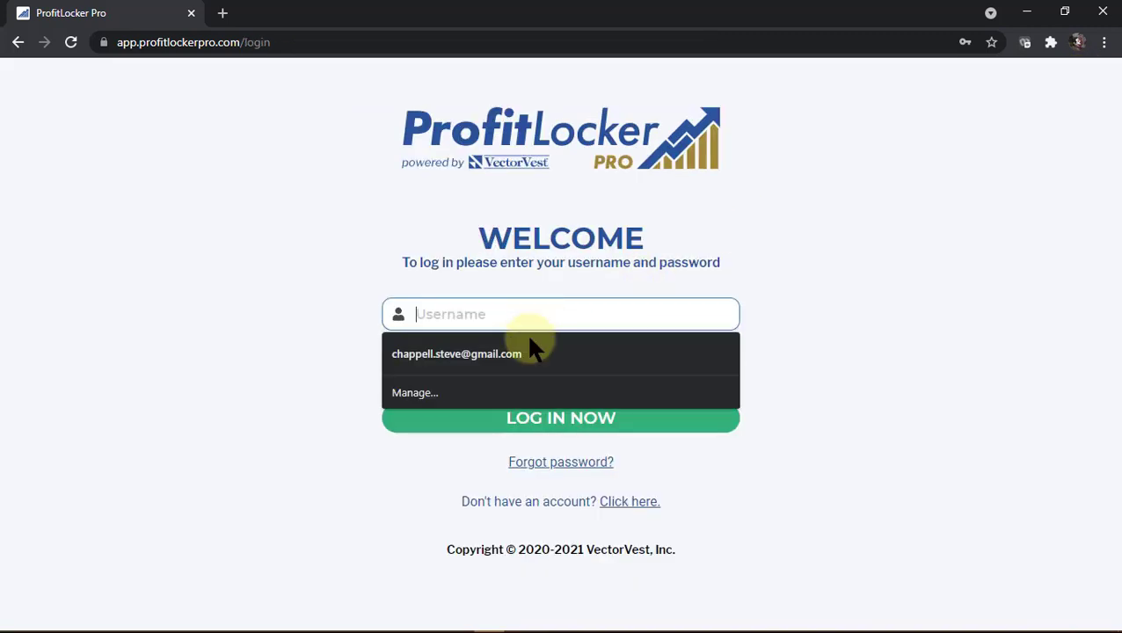
pyautogui.write('scha')
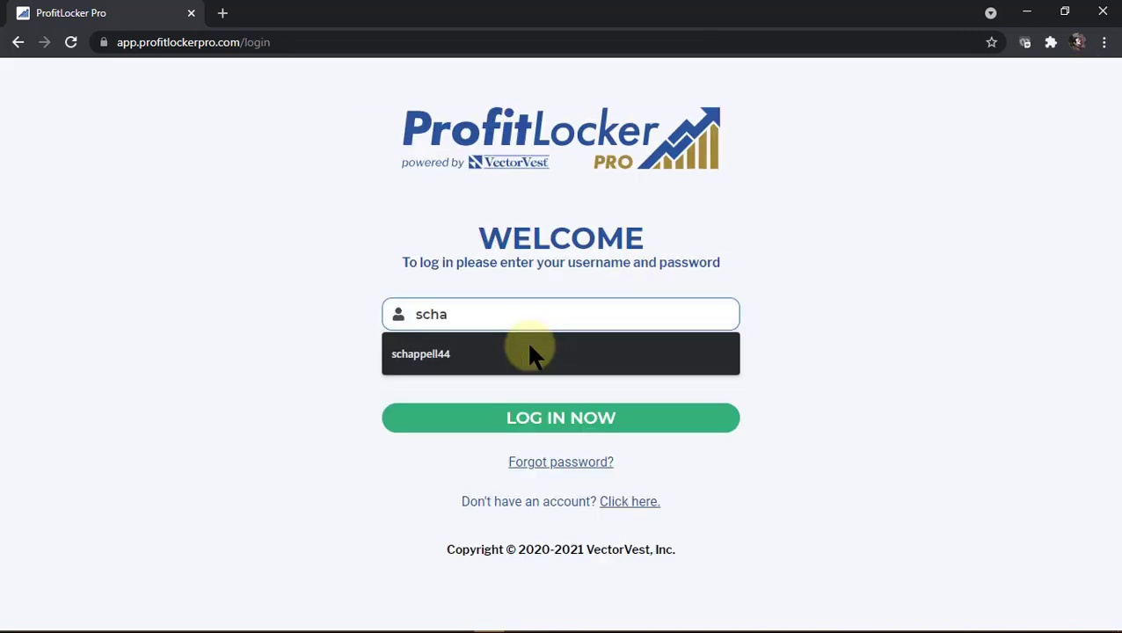
pyautogui.click(531, 354)
pyautogui.click(529, 352)
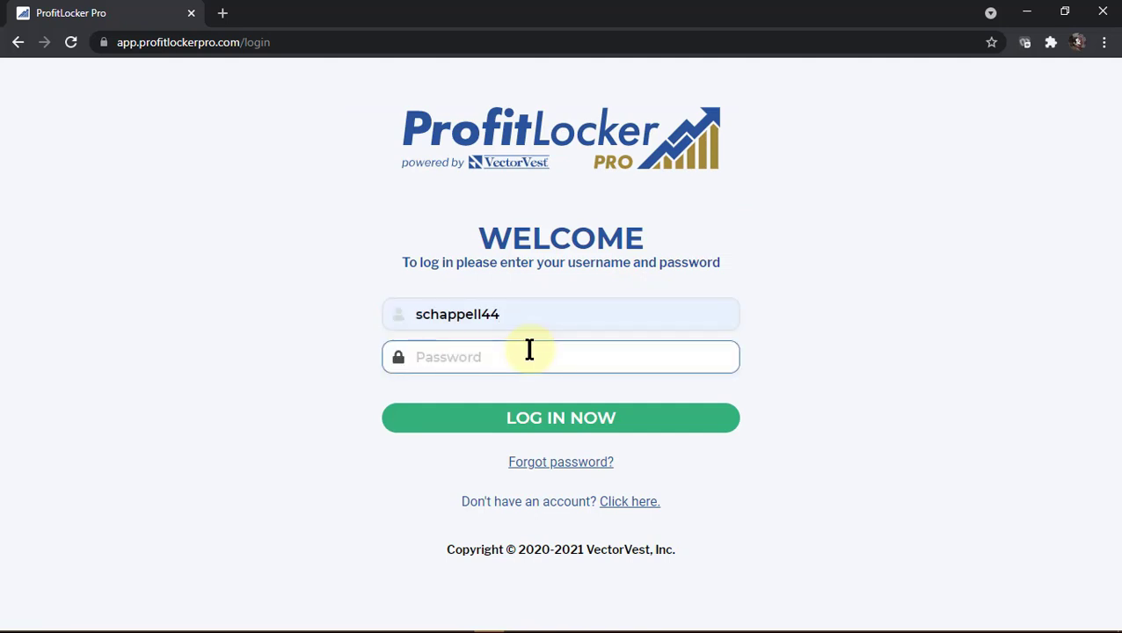
pyautogui.write('s•••••••••')
pyautogui.press('Return')
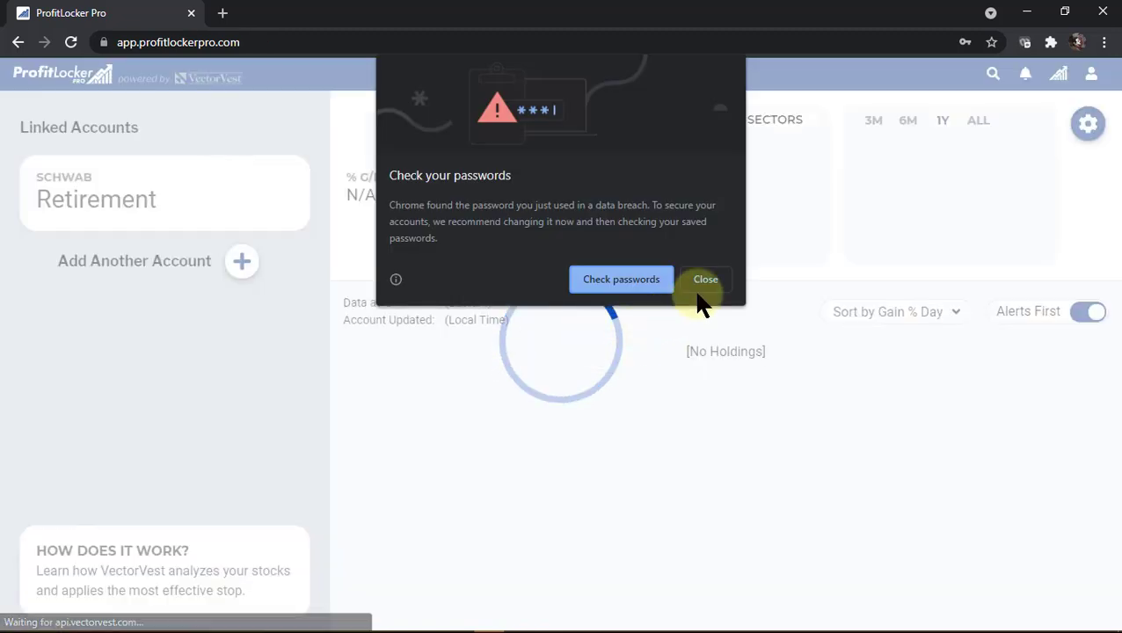
pyautogui.click(699, 288)
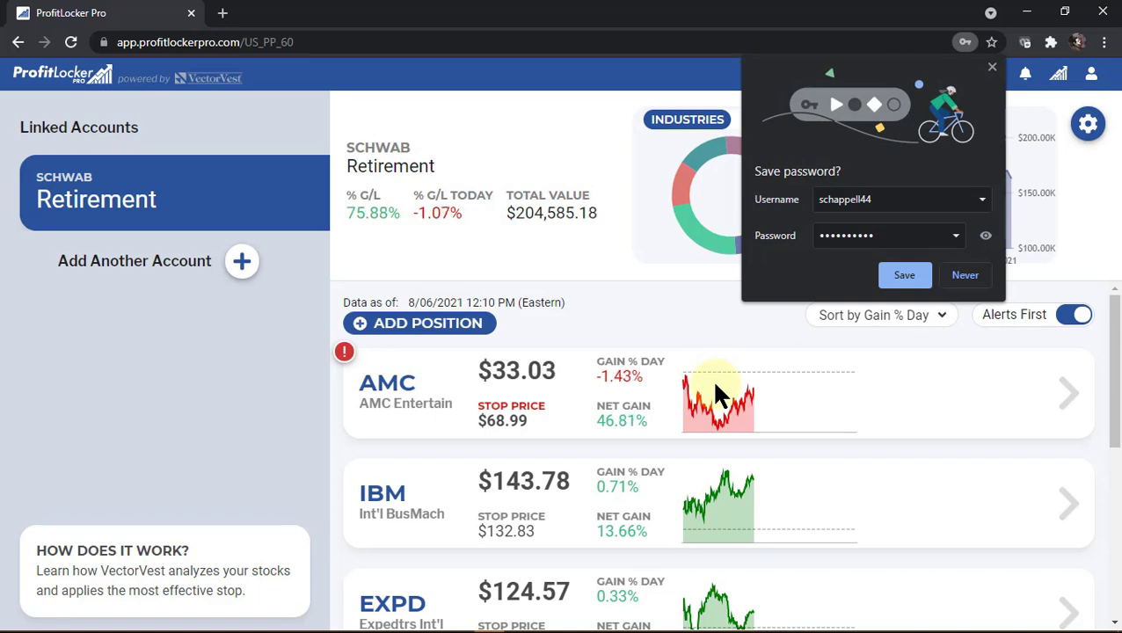
pyautogui.click(991, 67)
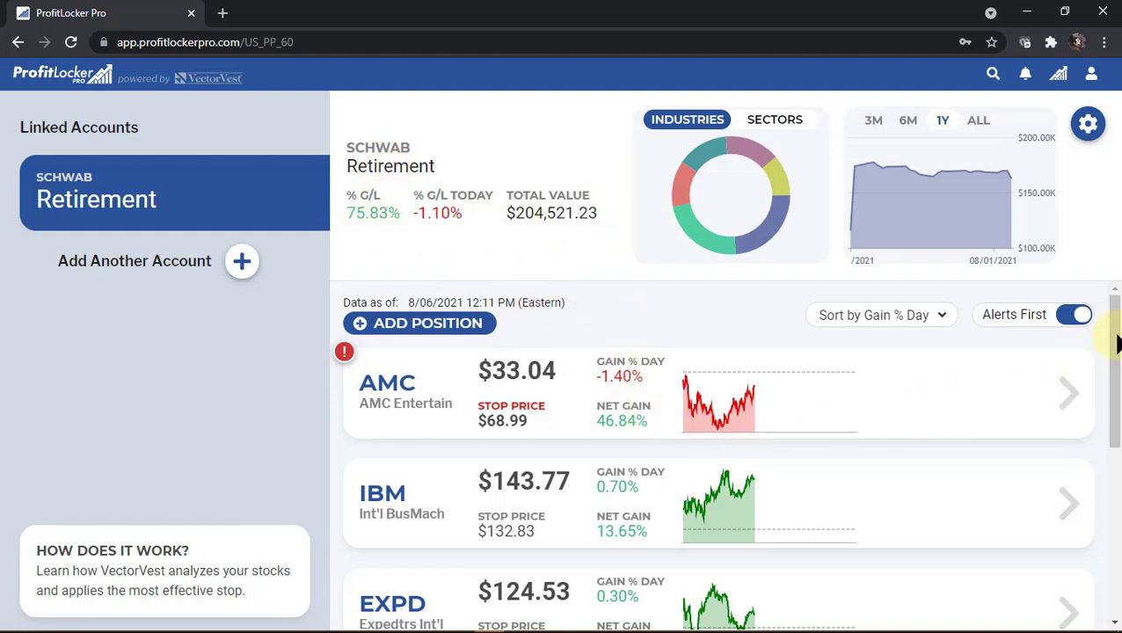
# Step: Inspect an industry's share in the Retirement portfolio's allocation chart and switch the chart to Sectors
pyautogui.moveTo(1114, 318); pyautogui.dragTo(1095, 272)
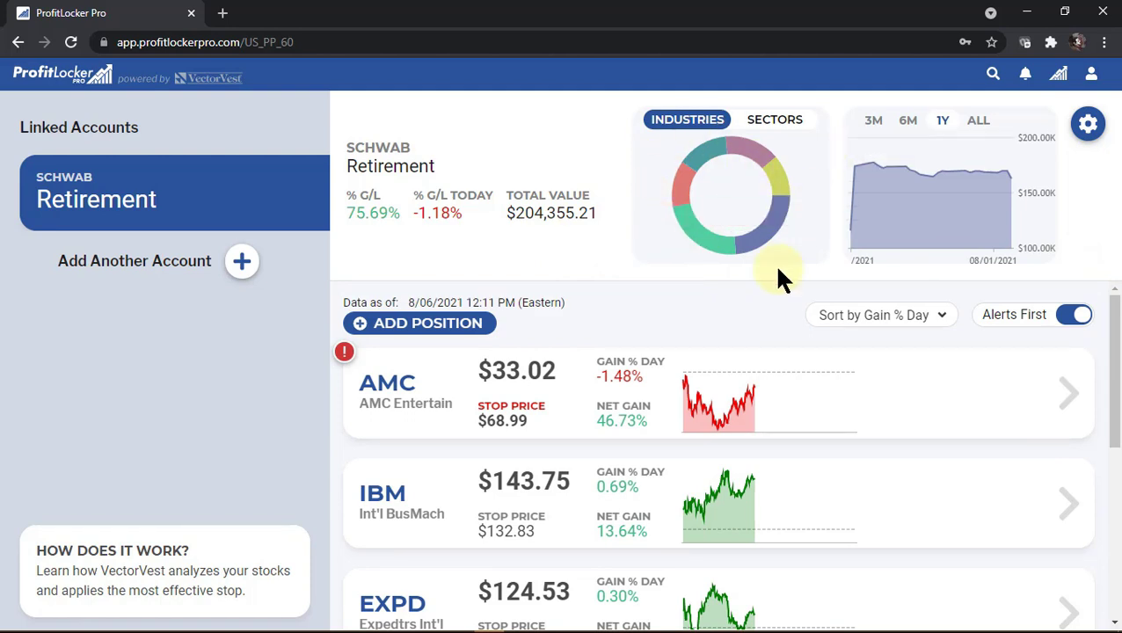
pyautogui.moveTo(779, 197)
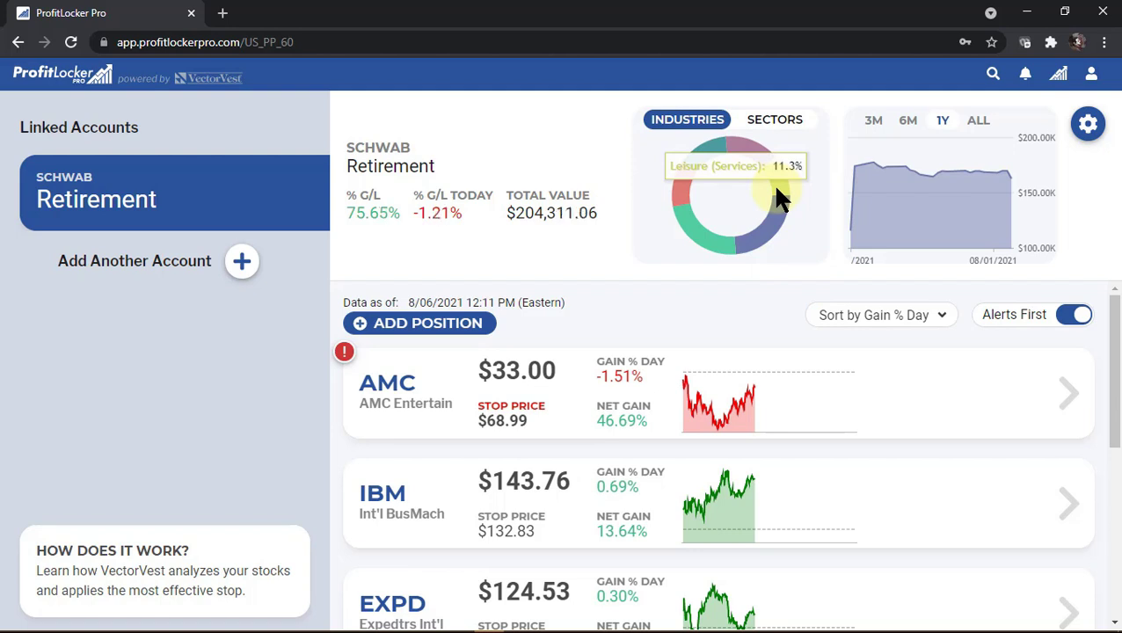
pyautogui.click(789, 129)
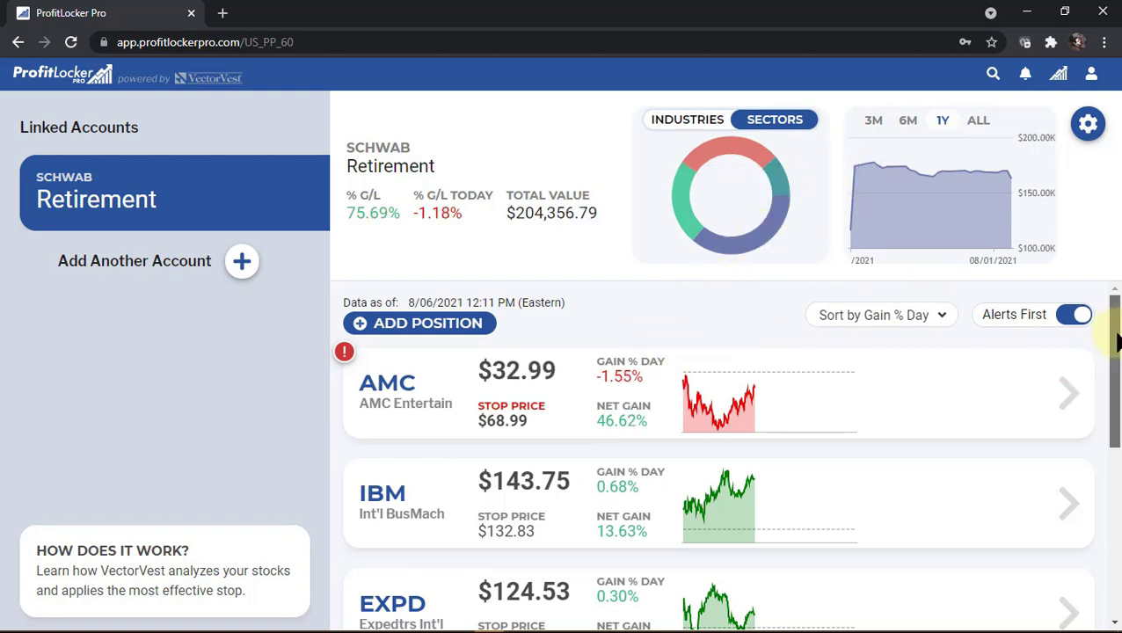
# Step: Sort the Retirement holdings by Net Gain %, by Symbol and by Name, and return to sorting by Gain % Day
pyautogui.moveTo(1114, 315); pyautogui.dragTo(1098, 339)
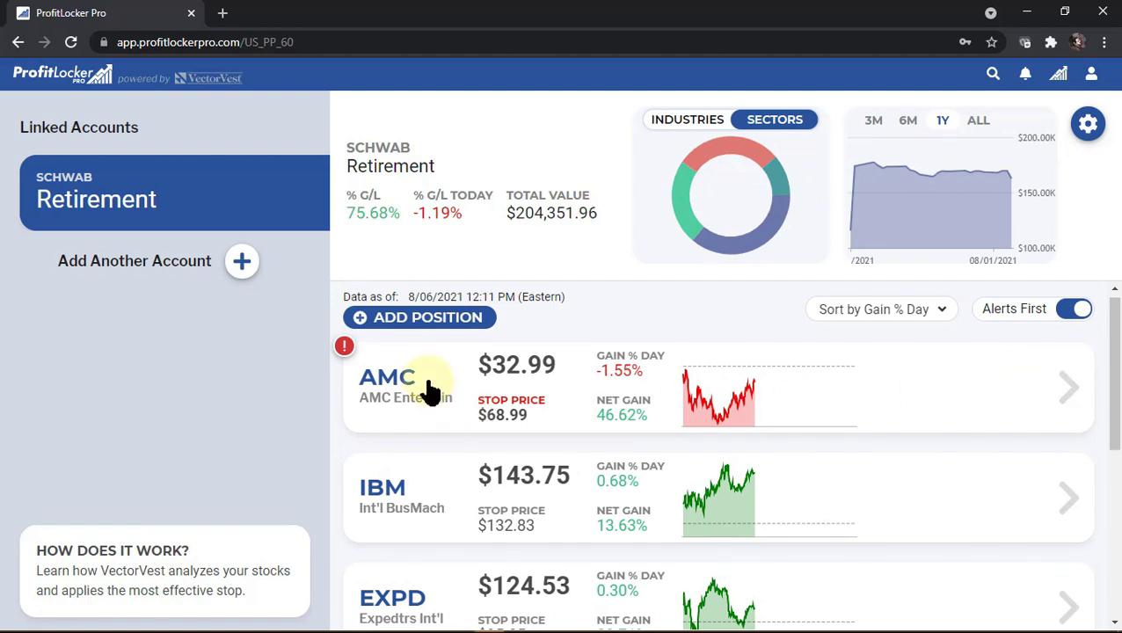
pyautogui.click(941, 318)
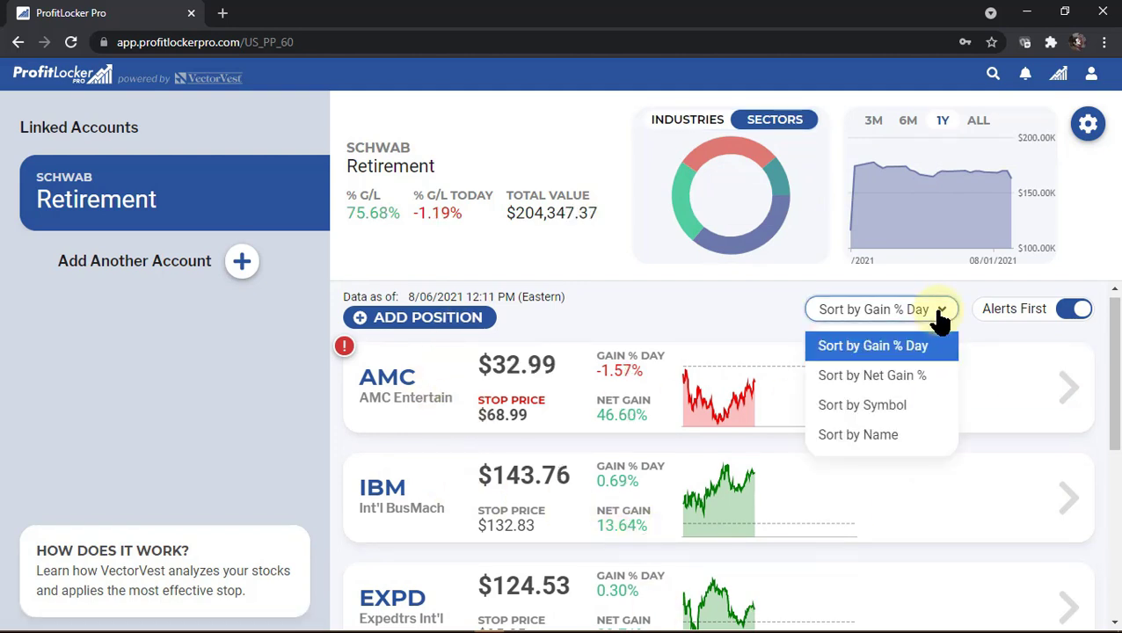
pyautogui.click(928, 378)
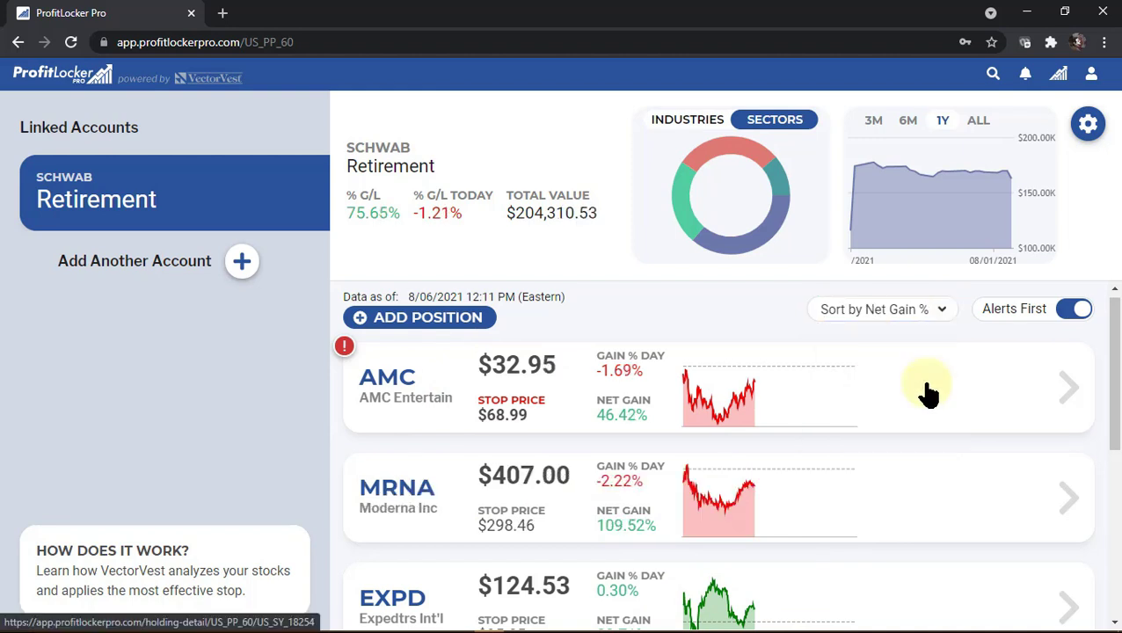
pyautogui.click(929, 313)
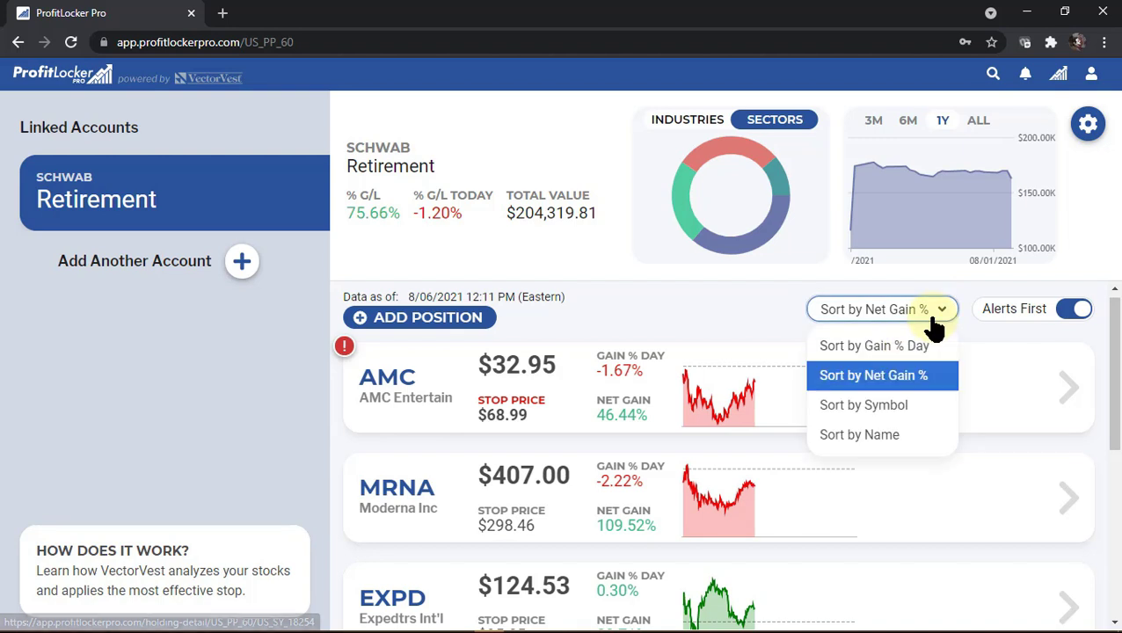
pyautogui.click(909, 406)
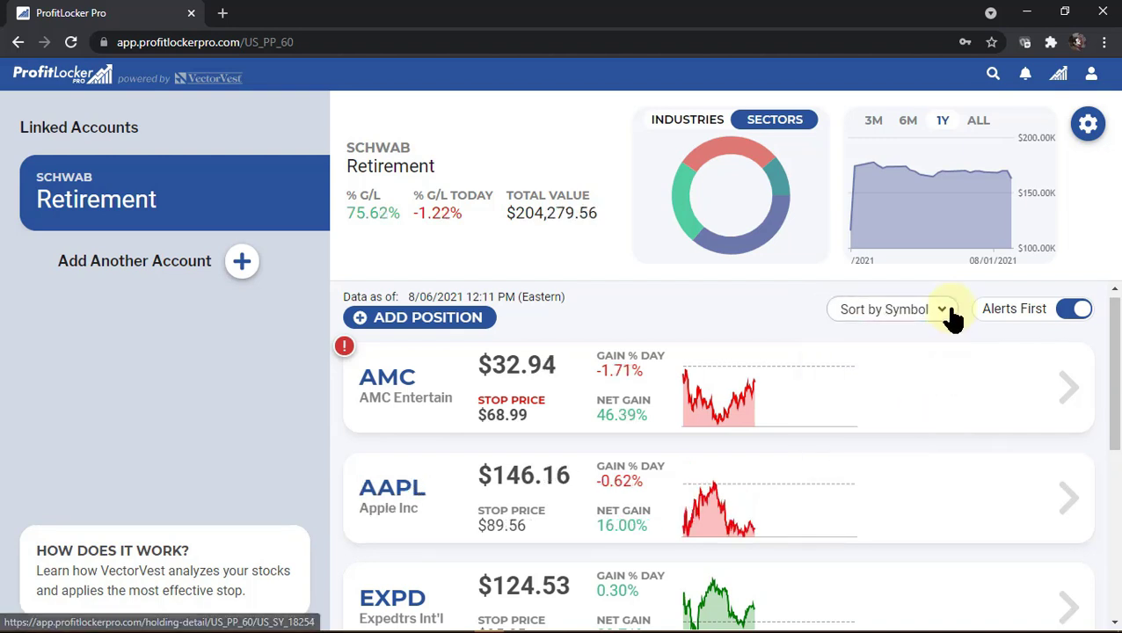
pyautogui.click(948, 313)
pyautogui.click(912, 431)
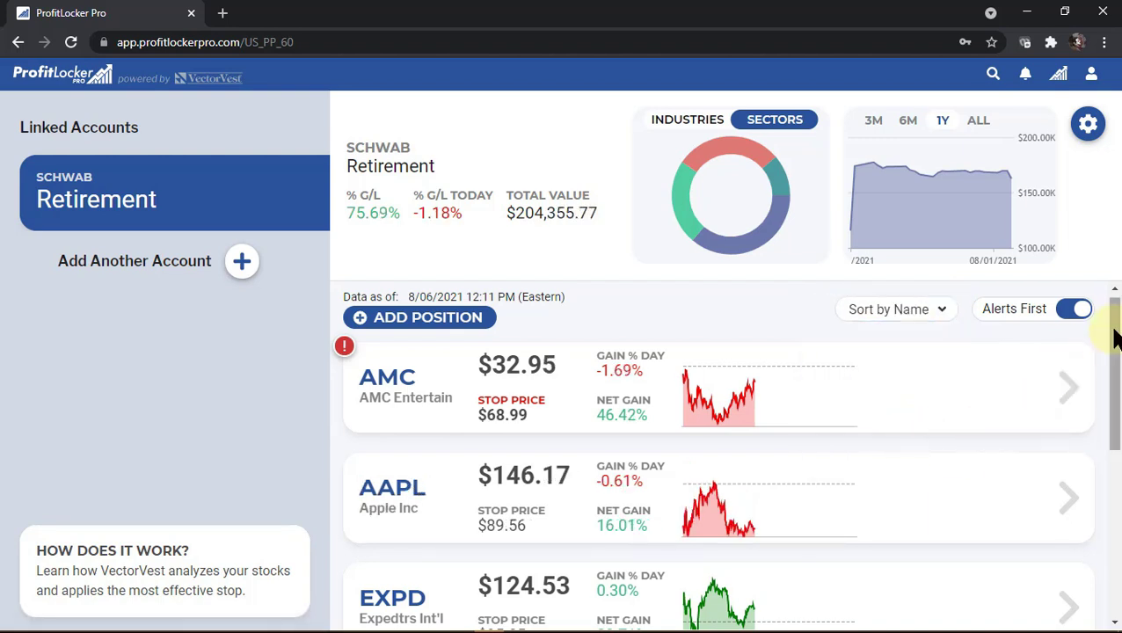
pyautogui.moveTo(1115, 305); pyautogui.dragTo(1110, 290)
pyautogui.click(932, 314)
pyautogui.click(916, 351)
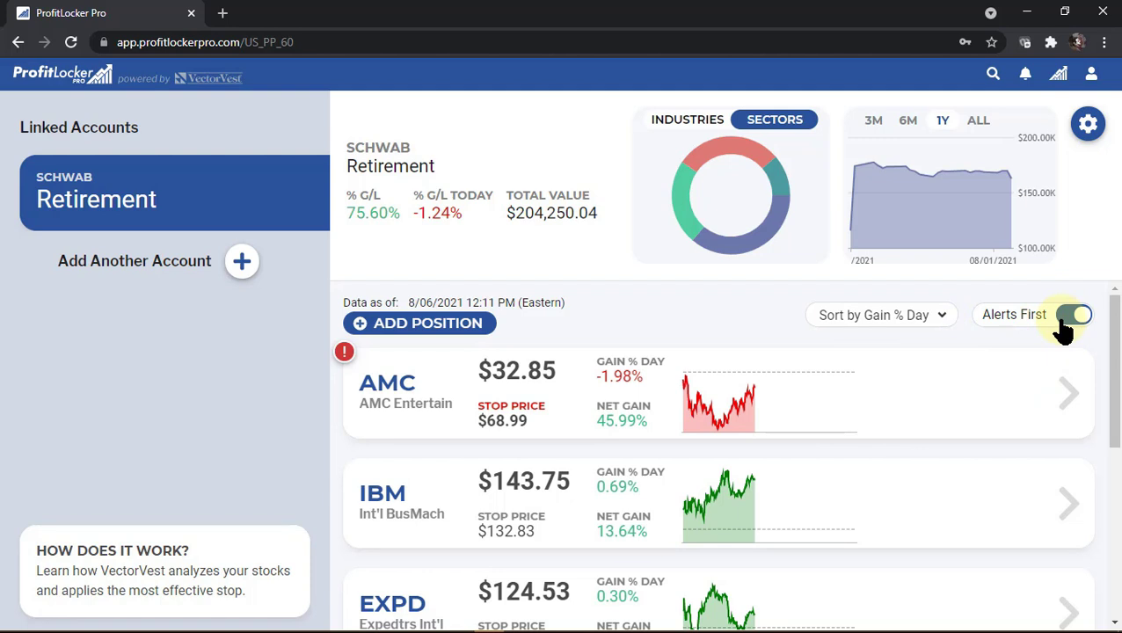
# Step: Turn off Alerts First for the Retirement holdings and sort them by Net Gain %
pyautogui.click(1063, 321)
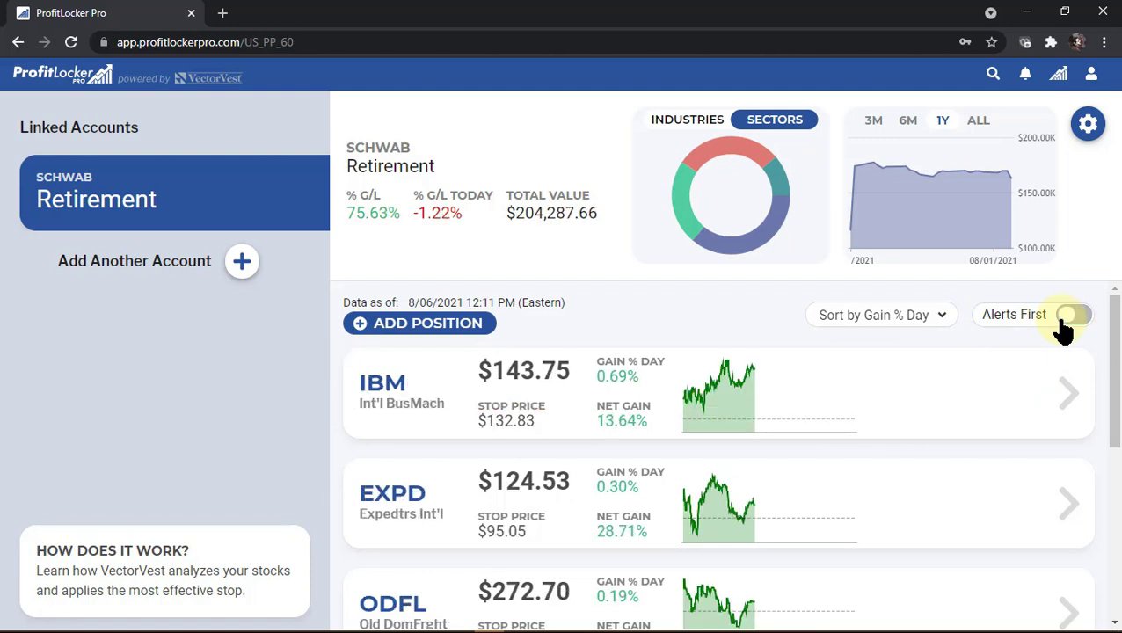
pyautogui.click(941, 322)
pyautogui.click(934, 381)
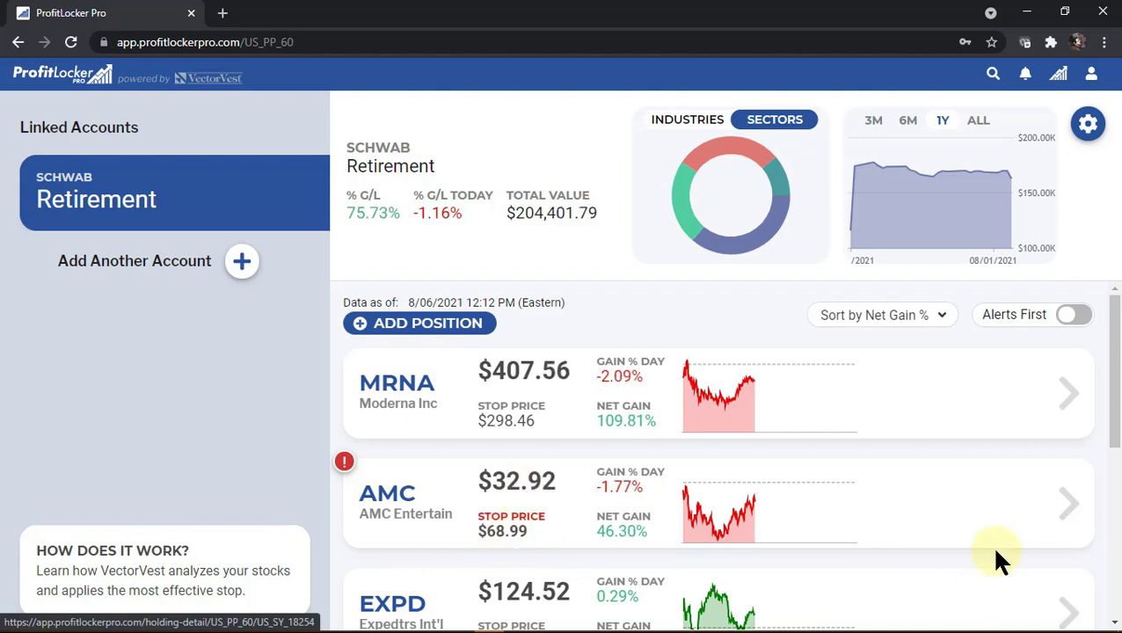
# Step: Open the EXPD holding's details and change its current stop to Long Term Tight
pyautogui.moveTo(1112, 413); pyautogui.dragTo(1102, 470)
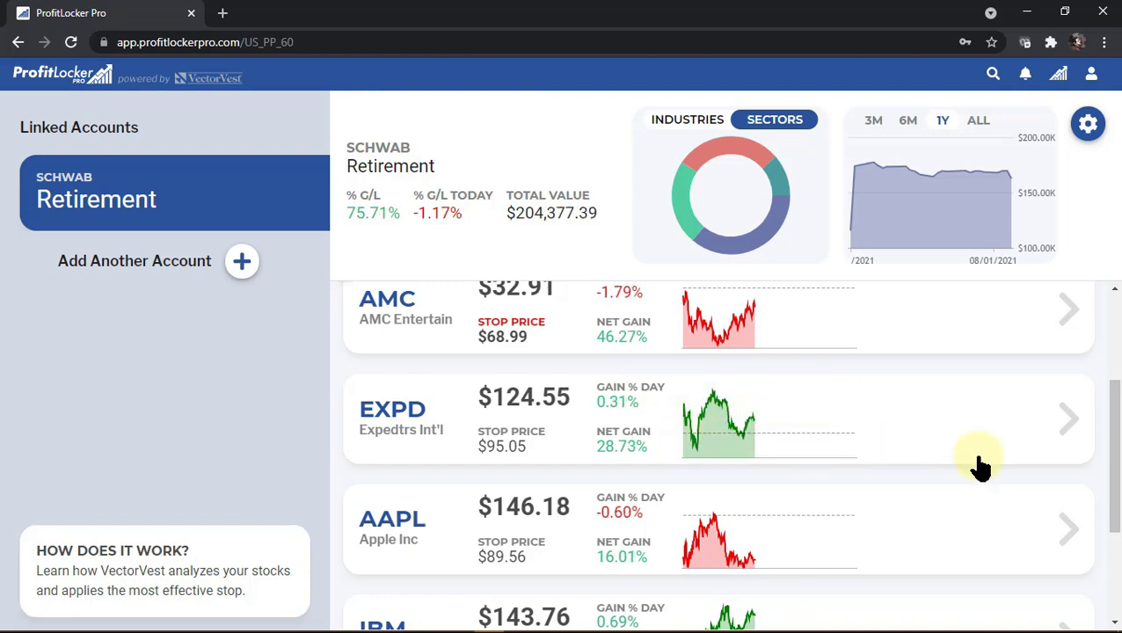
pyautogui.click(961, 425)
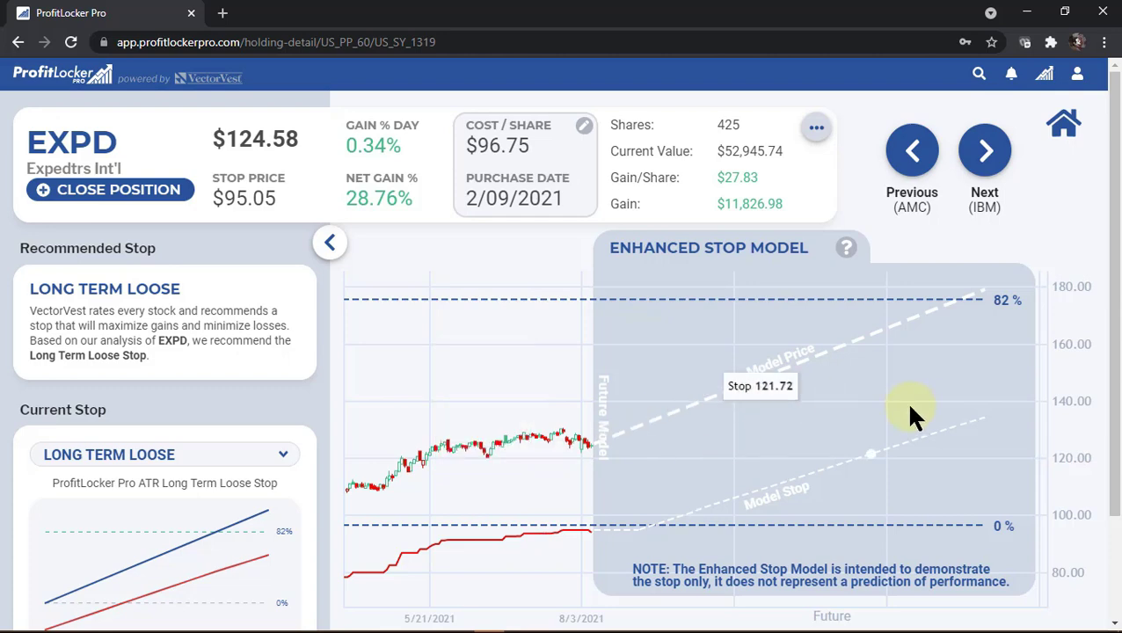
pyautogui.scroll(-1, 1115, 470)
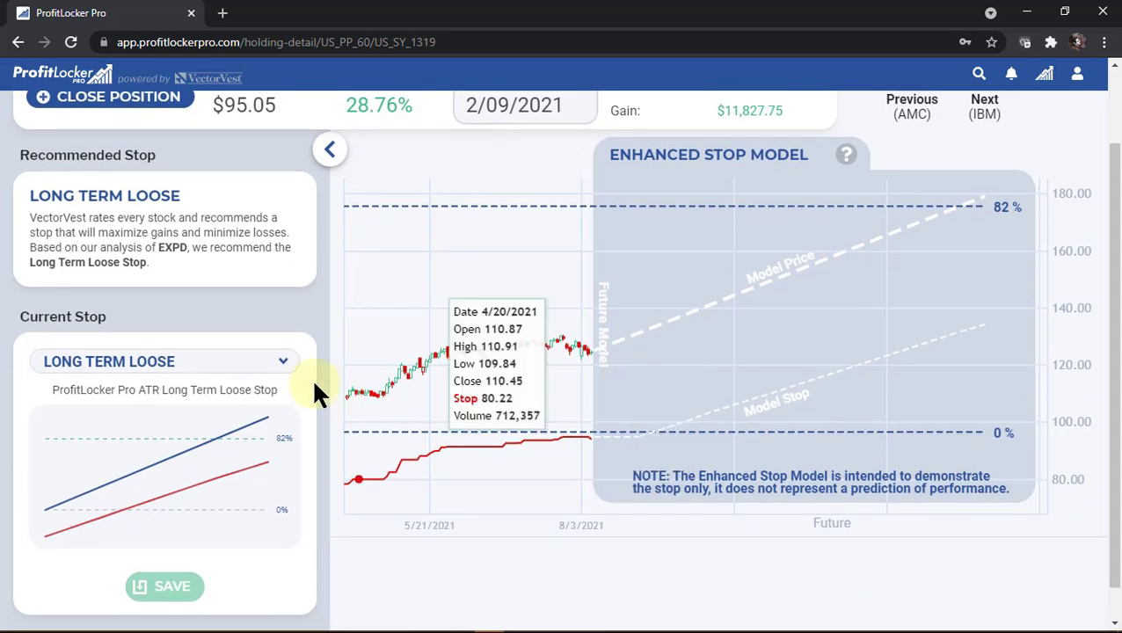
pyautogui.click(248, 369)
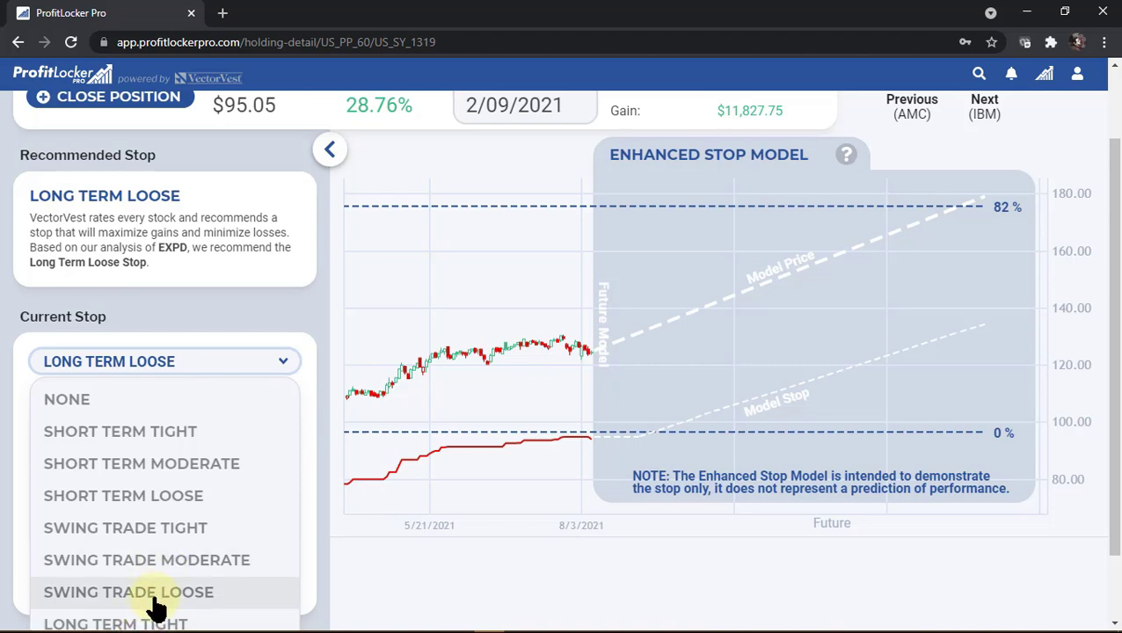
pyautogui.click(145, 622)
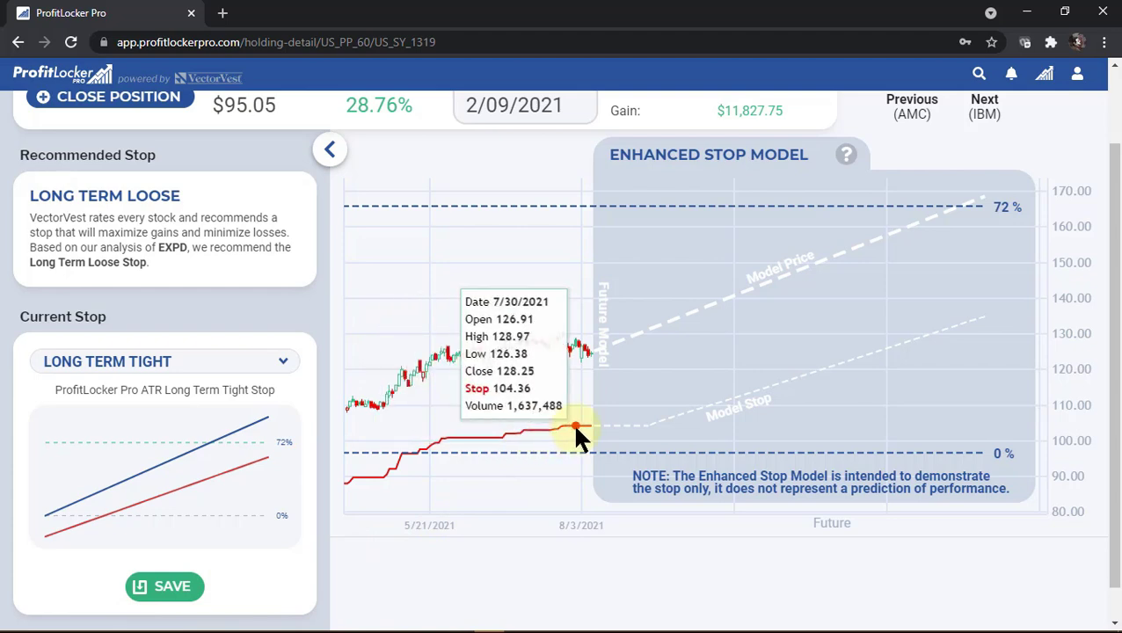
# Step: Preview the Swing Trade Moderate and Short Term Loose stops on the EXPD holding's Enhanced Stop Model
pyautogui.click(238, 363)
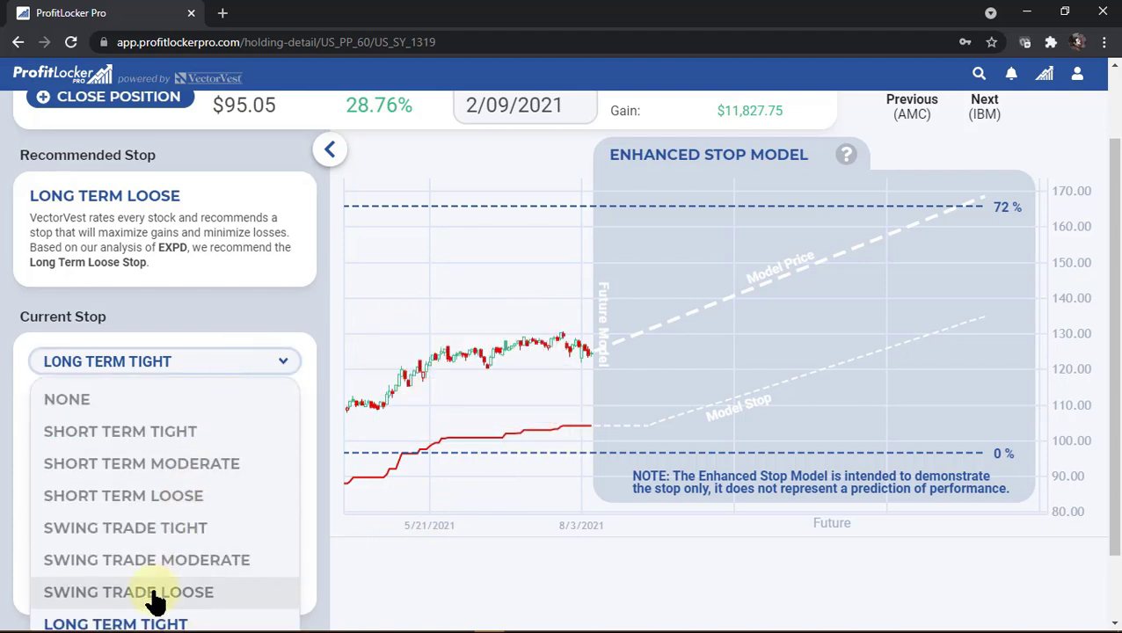
pyautogui.click(162, 561)
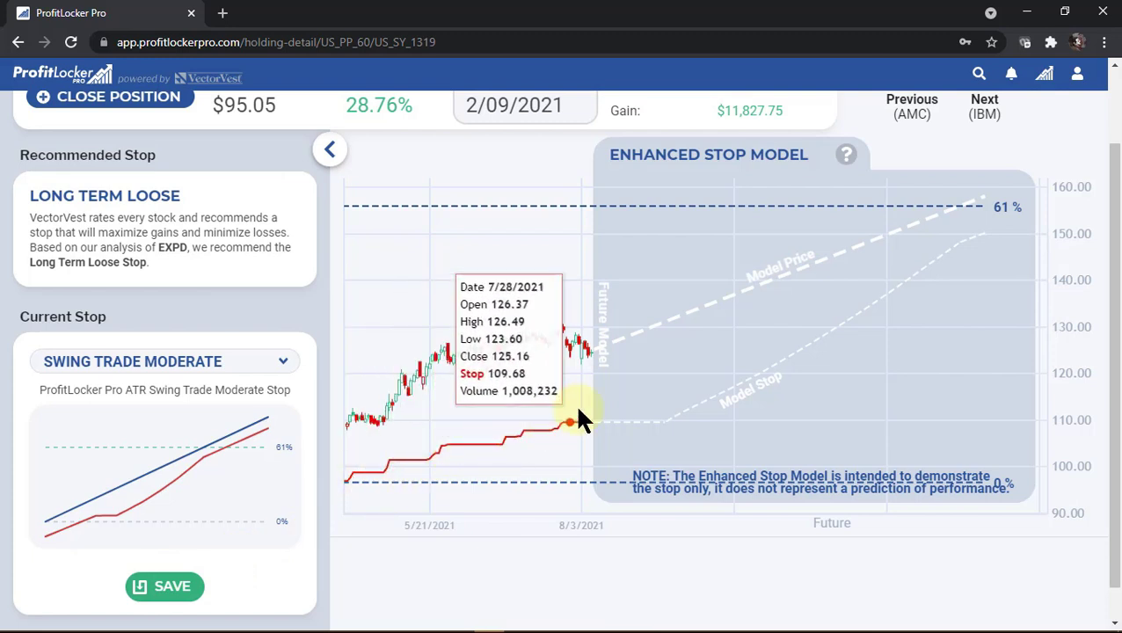
pyautogui.click(290, 363)
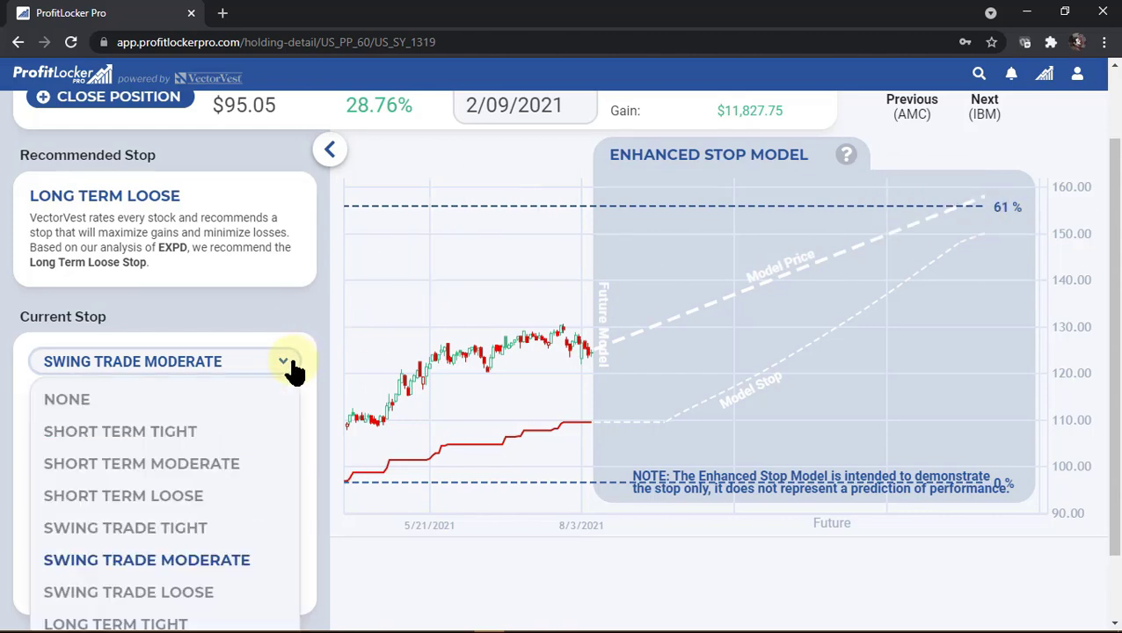
pyautogui.click(202, 505)
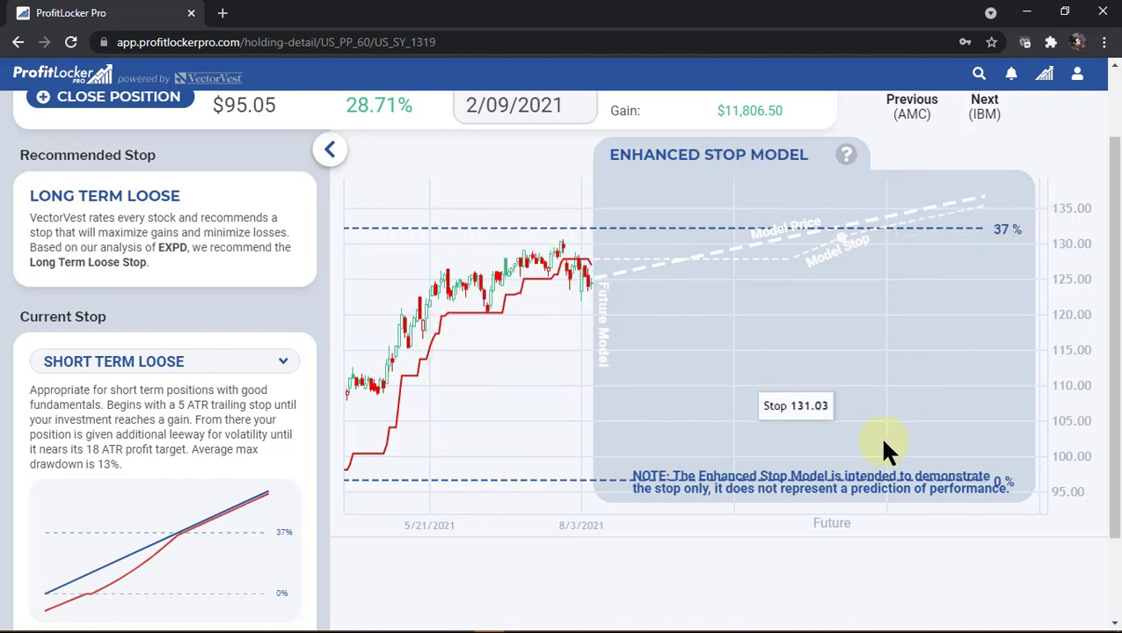
# Step: Set EXPD's current stop to Long Term Loose, matching its recommended stop
pyautogui.click(283, 362)
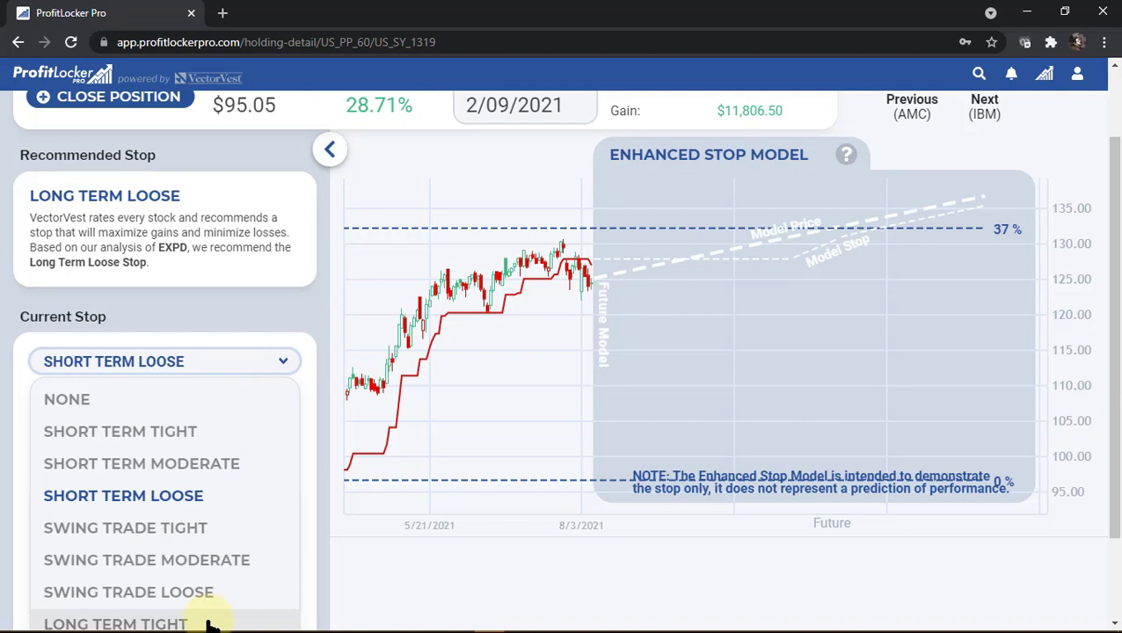
pyautogui.scroll(-1, 1090, 471)
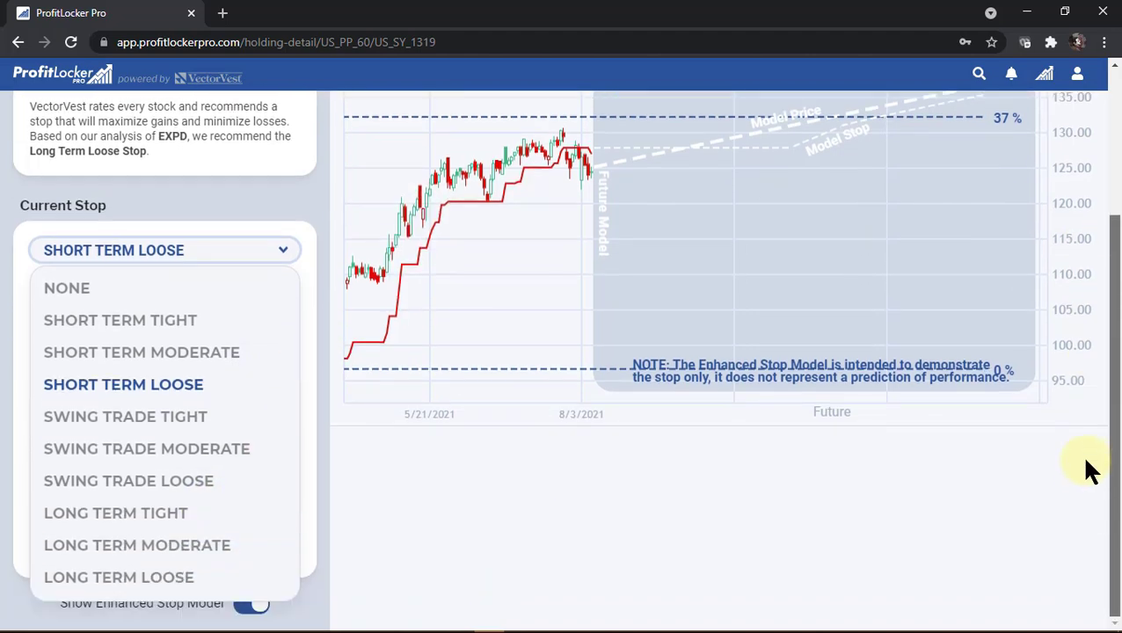
pyautogui.click(160, 577)
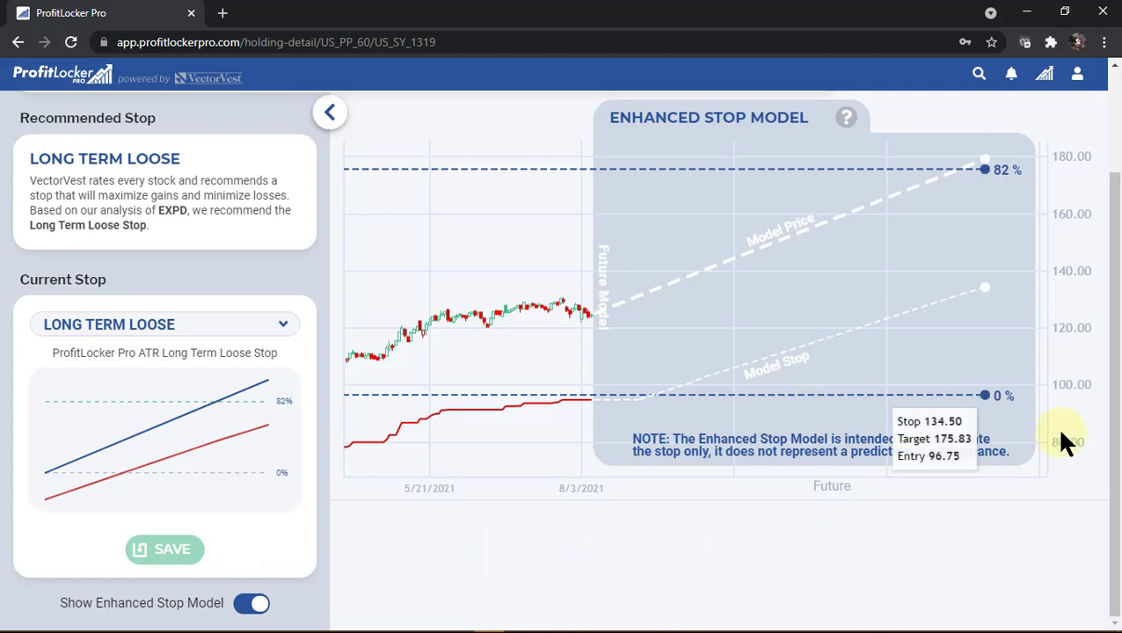
# Step: Step forward through the Retirement holdings from EXPD through IBM and MRNA to AMC, examining each holding's stop and chart
pyautogui.scroll(1, 1072, 387)
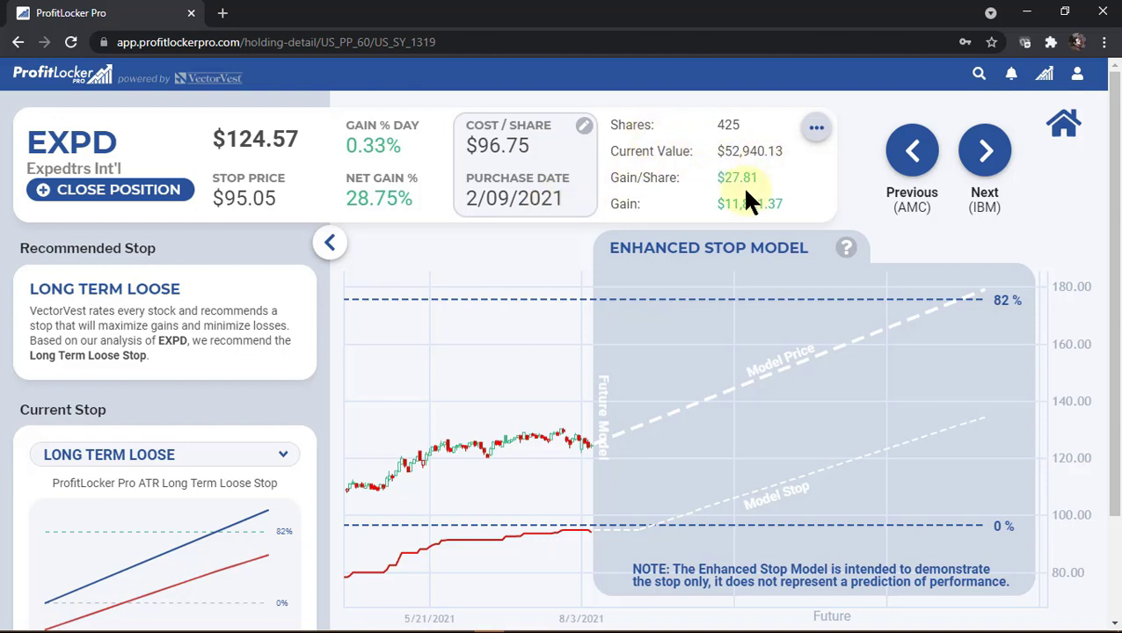
pyautogui.click(985, 151)
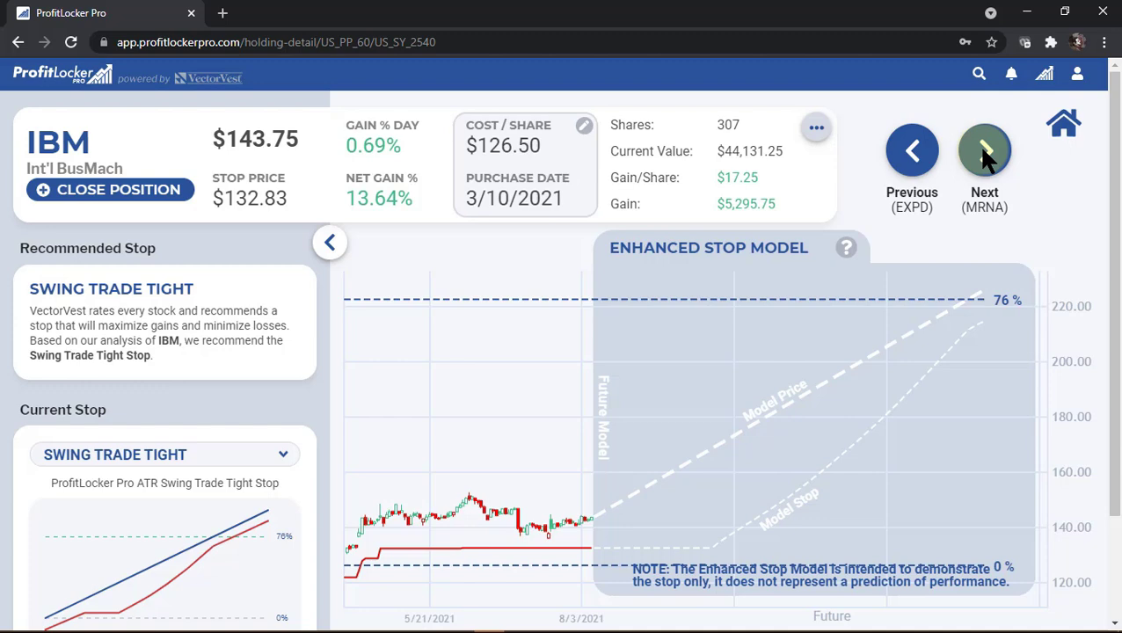
pyautogui.click(985, 153)
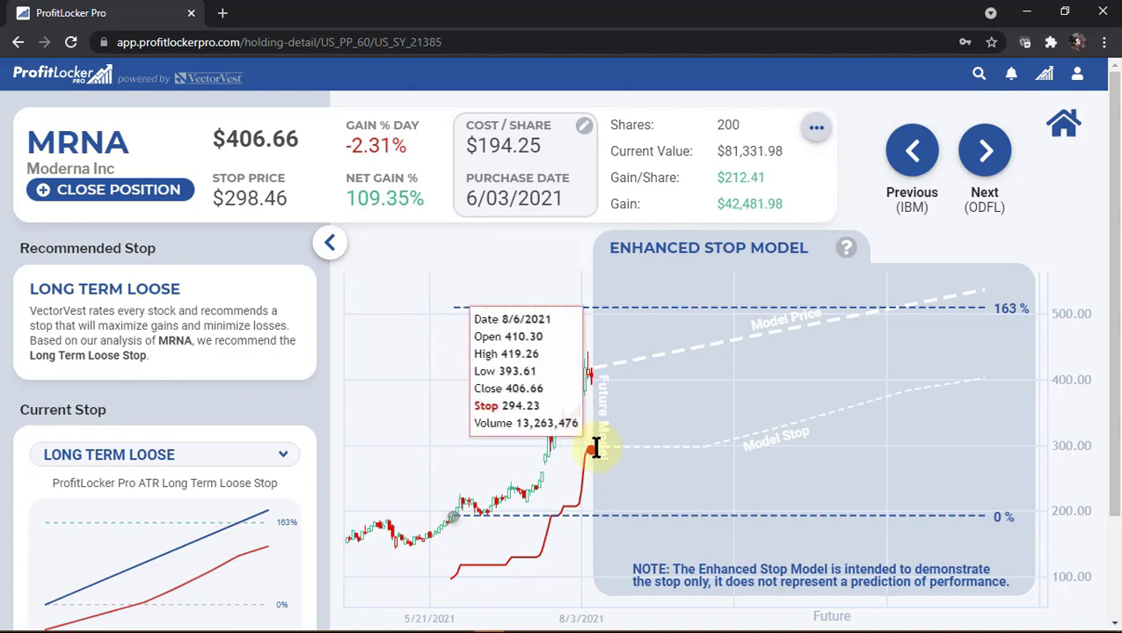
pyautogui.click(1113, 572)
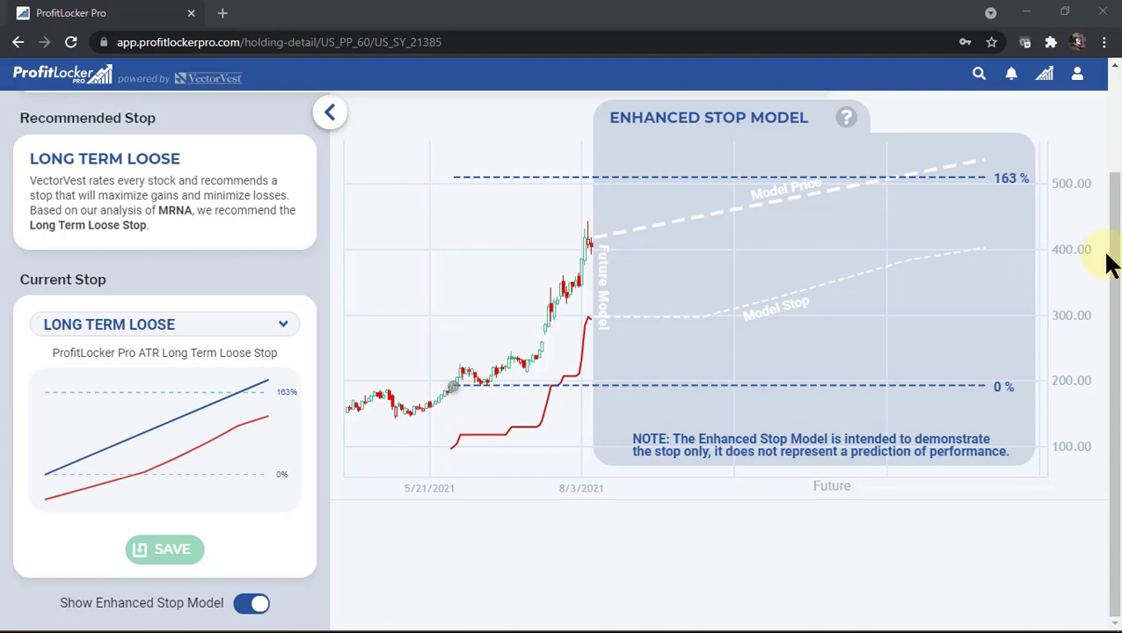
pyautogui.scroll(2, 1109, 263)
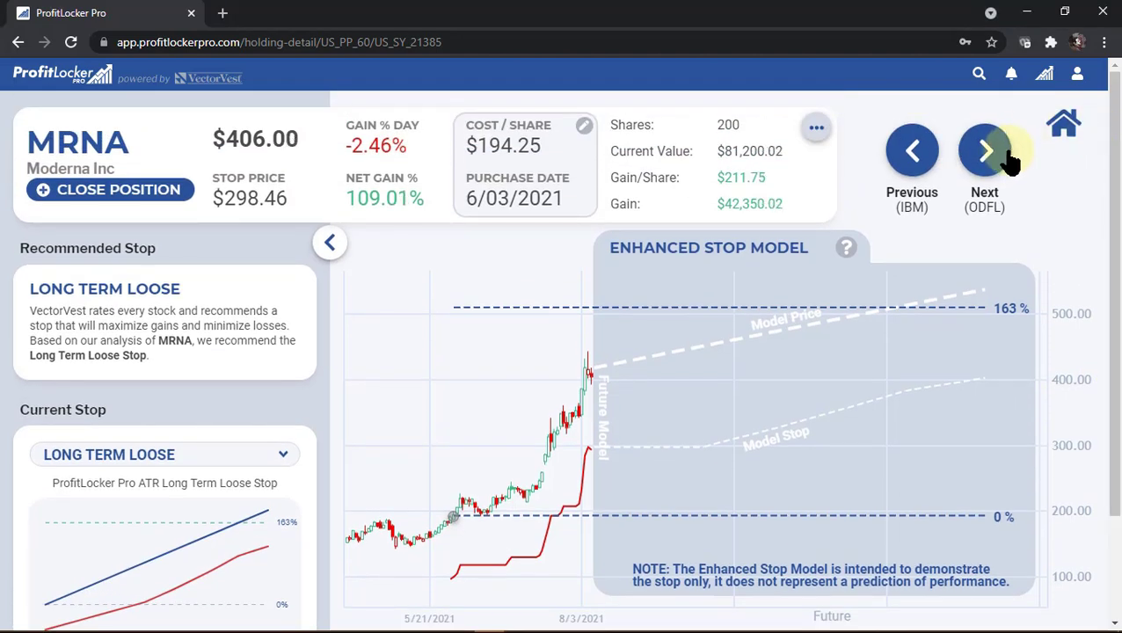
pyautogui.click(984, 151)
pyautogui.click(1004, 162)
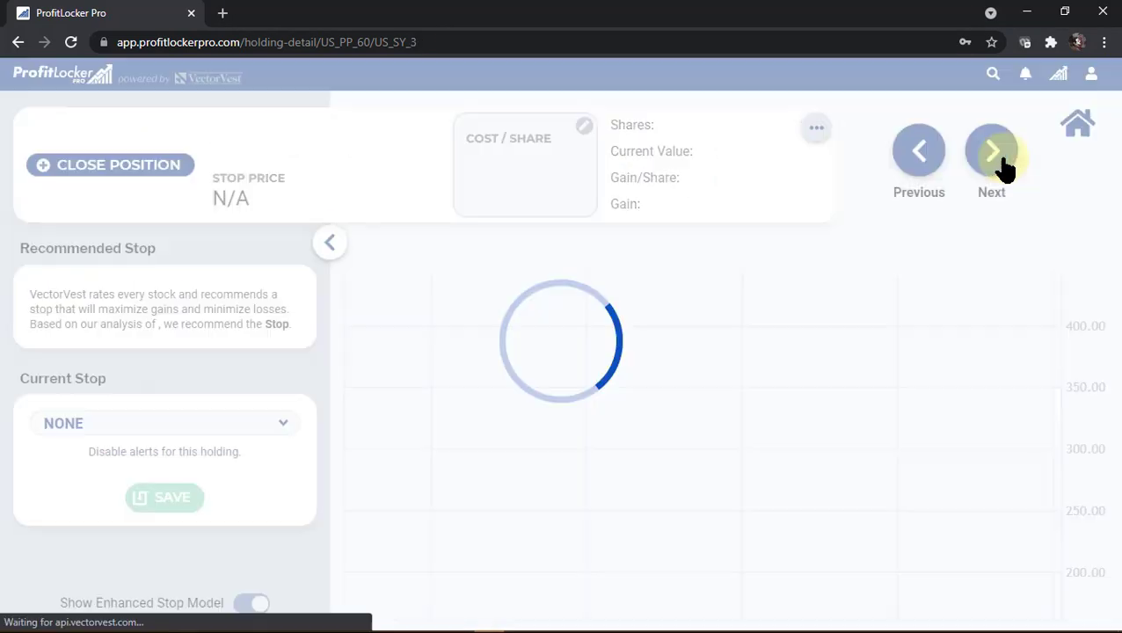
pyautogui.click(1004, 163)
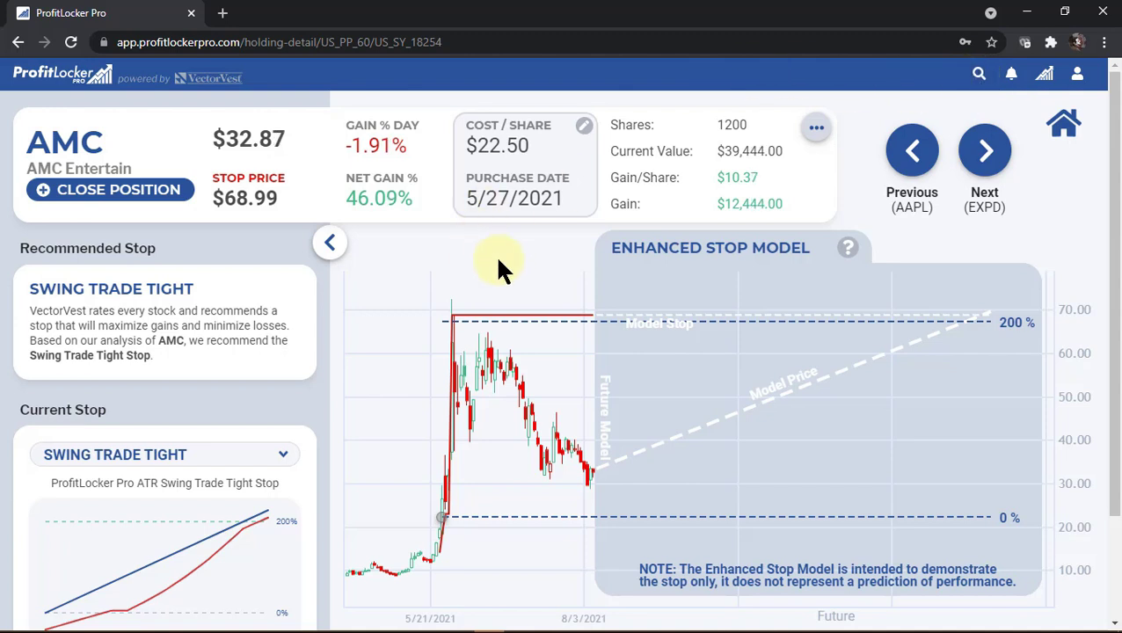
# Step: Reconnect the disconnected VectorVest 7 data feed and switch to the VectorVest 7 application
pyautogui.moveTo(503, 343)
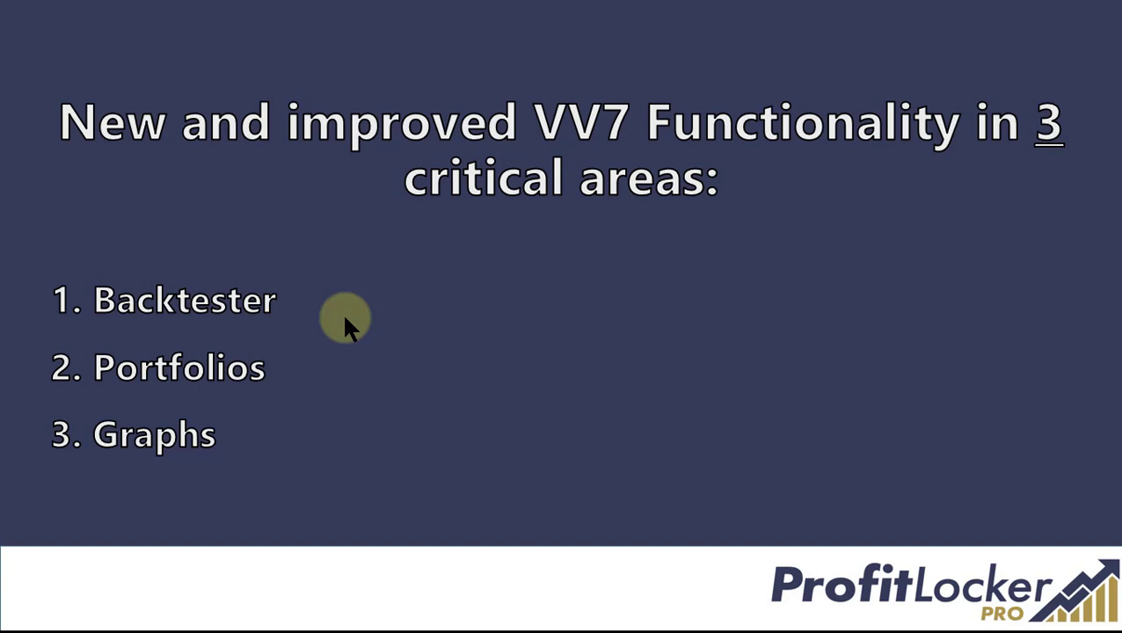
pyautogui.hotkey('alt', 'Tab')
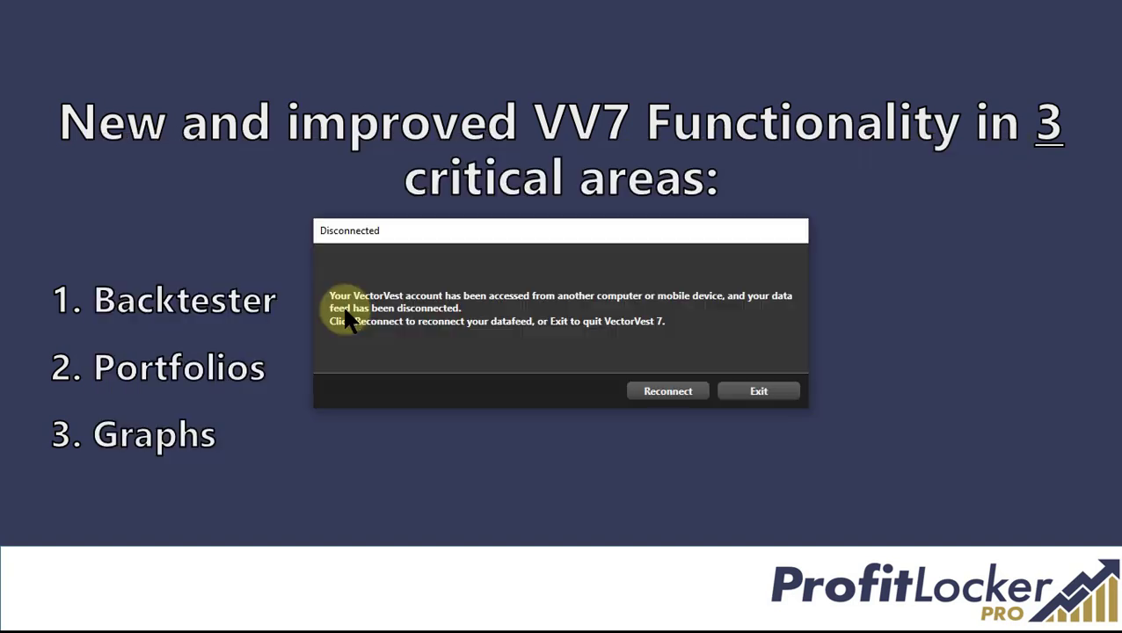
pyautogui.click(661, 393)
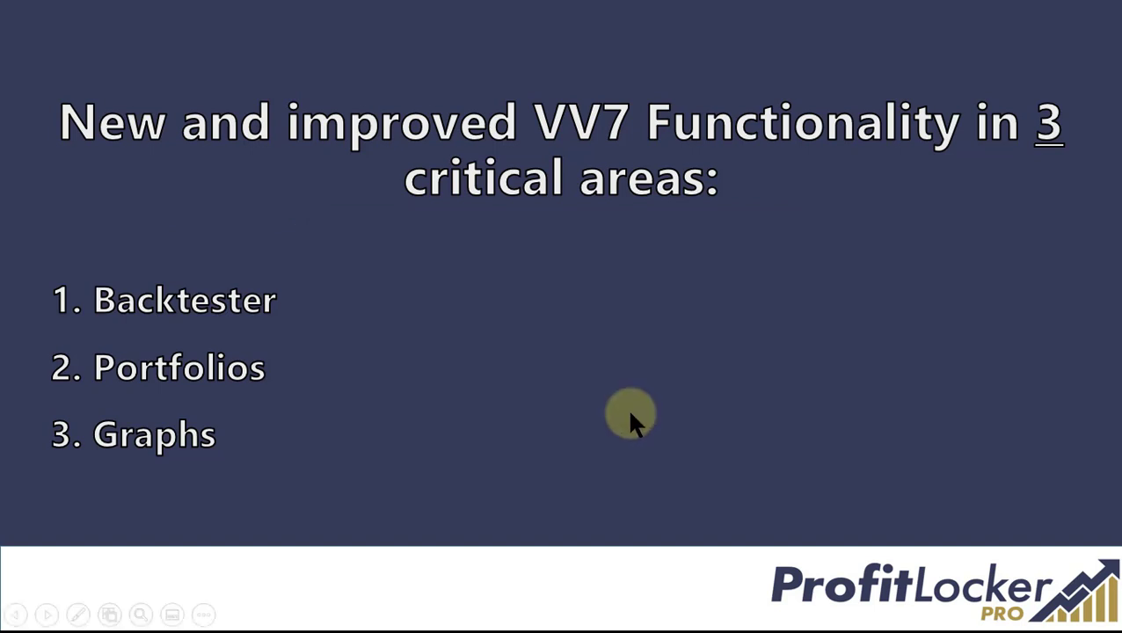
pyautogui.hotkey('alt', 'Tab')
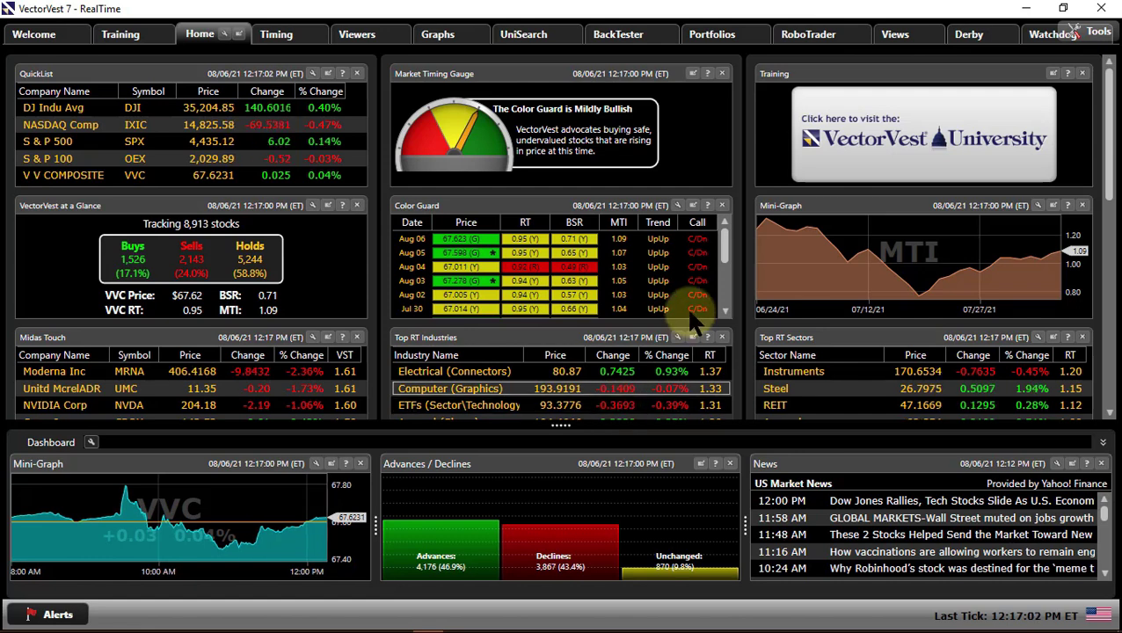
# Step: In the BackTester, collapse the dashboard and turn off the RT Kicker Combo markers on the backtest graph
pyautogui.click(632, 37)
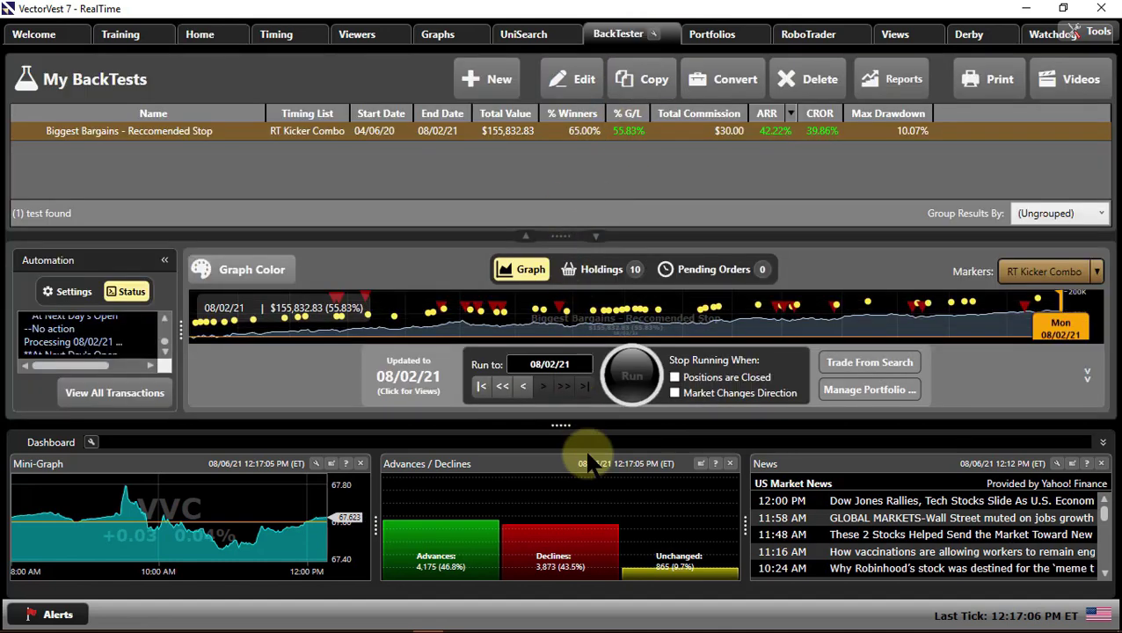
pyautogui.click(588, 446)
pyautogui.click(1044, 344)
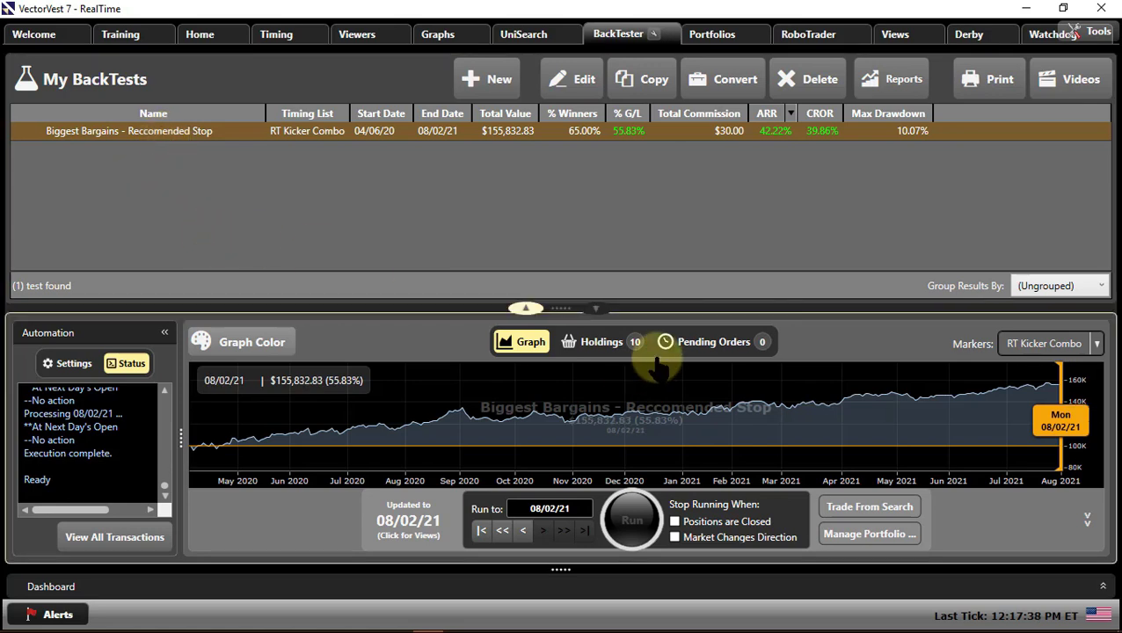
# Step: Show the backtest's holdings in a fully expanded pane and select the Alibaba Grp position
pyautogui.click(602, 345)
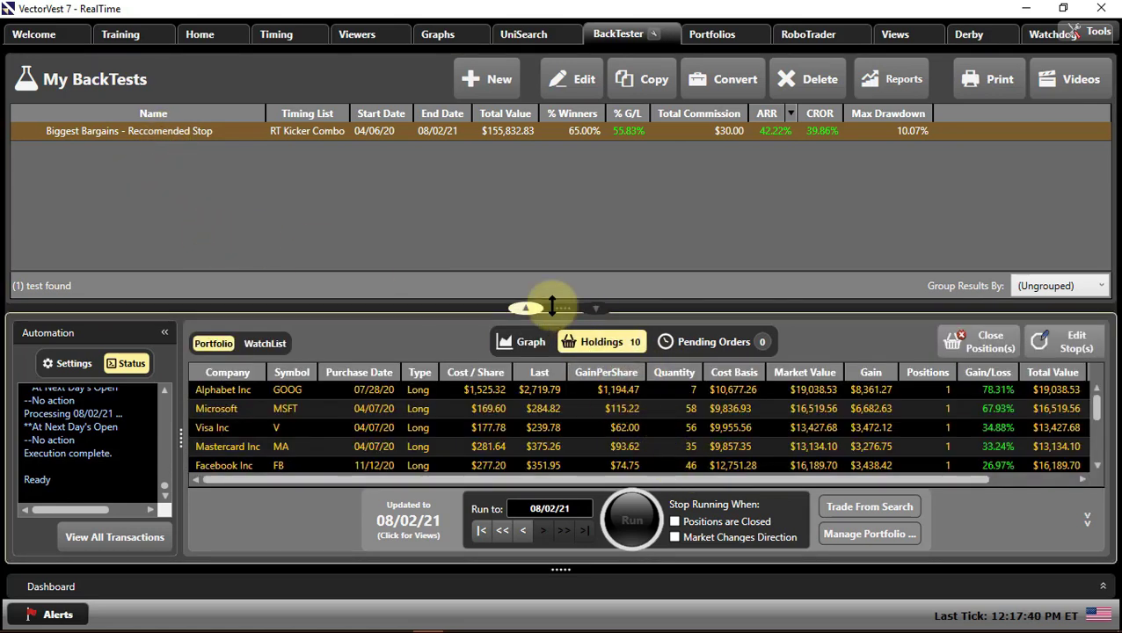
pyautogui.click(524, 308)
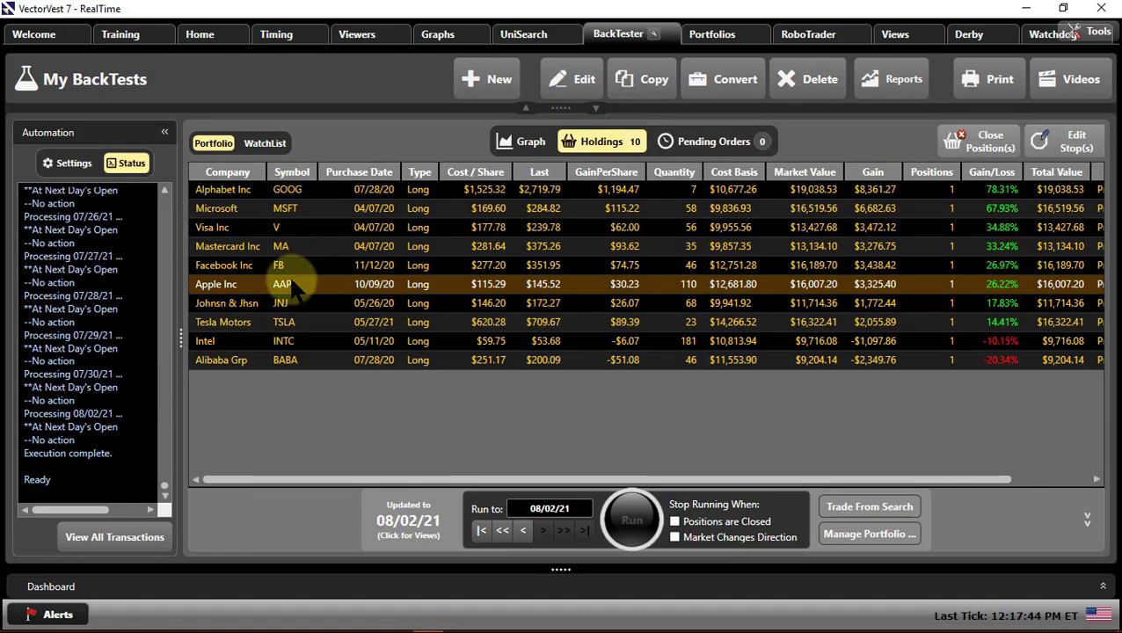
pyautogui.click(296, 363)
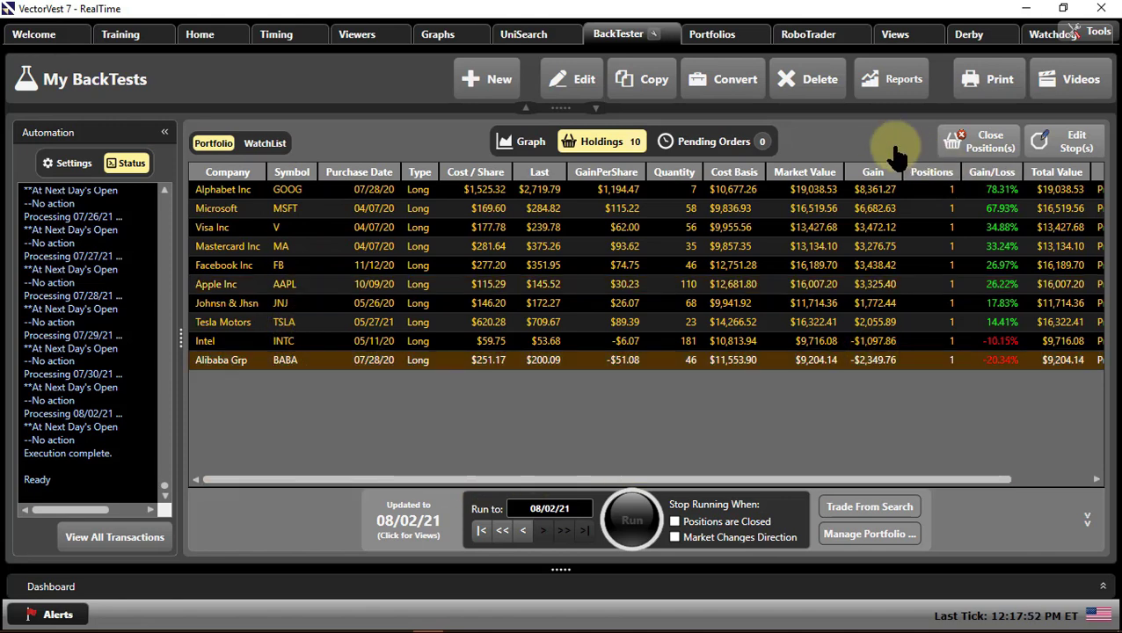
# Step: Narrow the Total Value column of the backtest holdings and sort them by Stop Criteria
pyautogui.moveTo(709, 479); pyautogui.dragTo(813, 481)
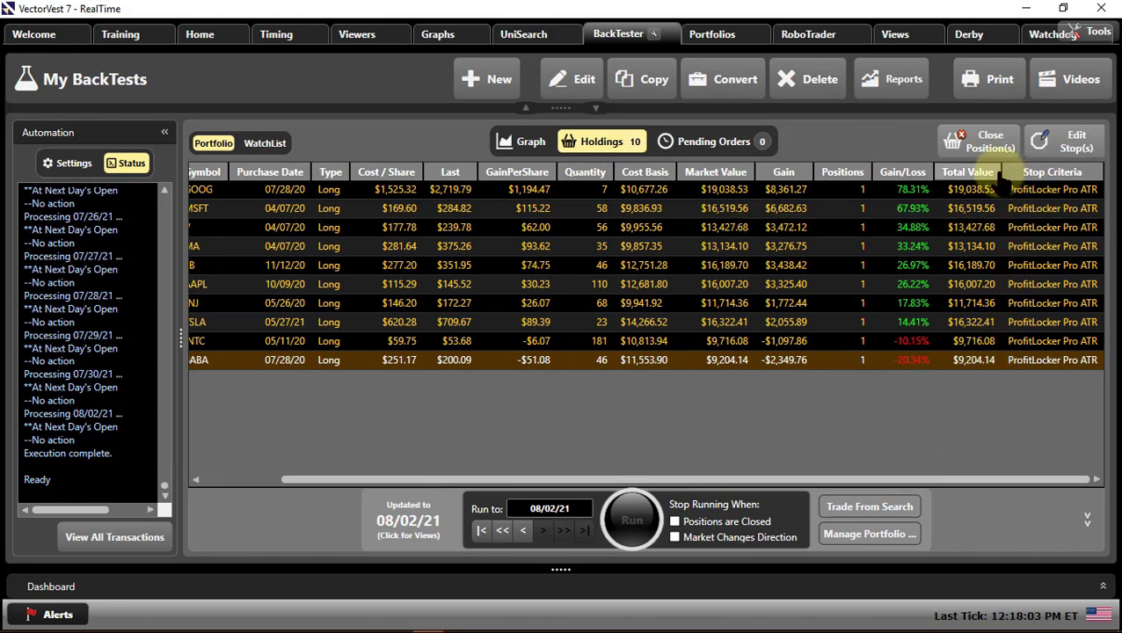
pyautogui.moveTo(1000, 171); pyautogui.dragTo(959, 174)
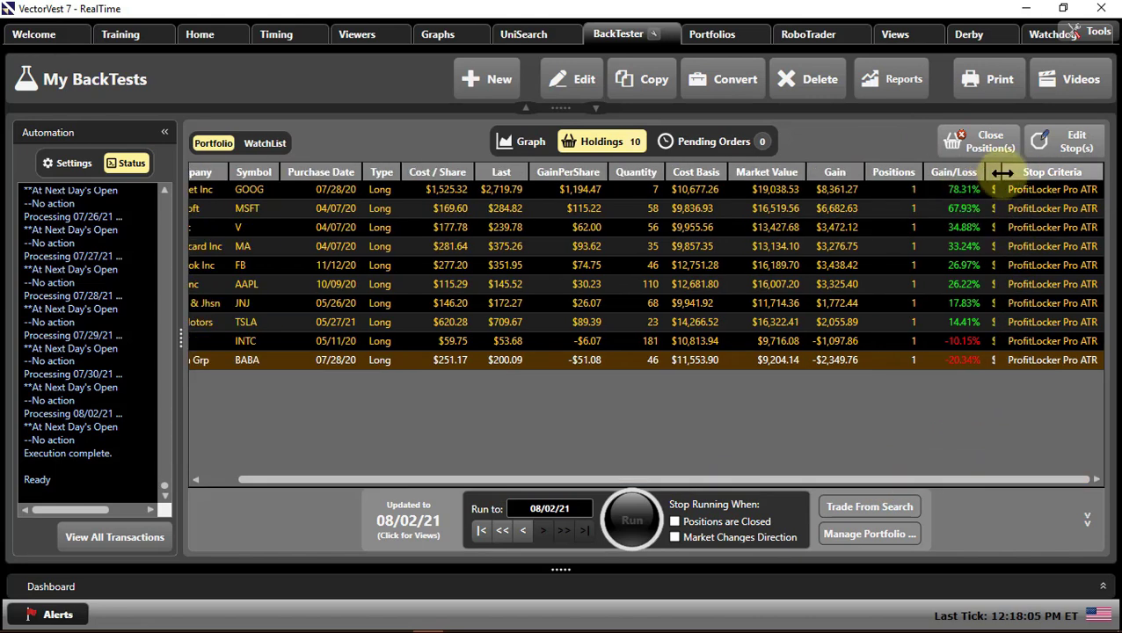
pyautogui.click(996, 173)
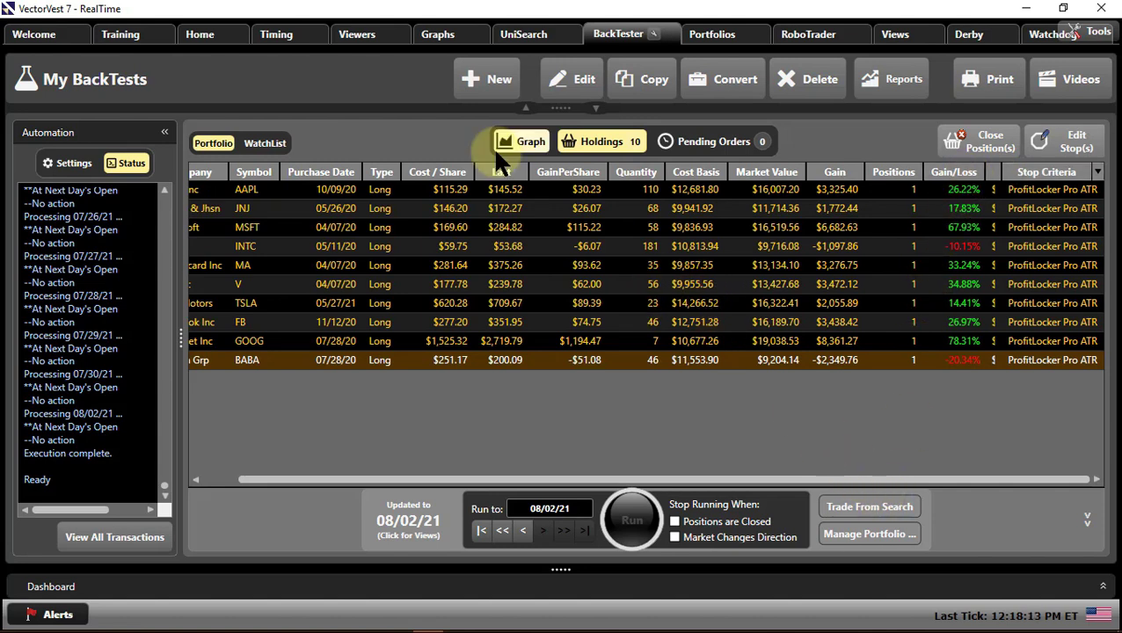
# Step: Edit the Biggest Bargains - Reccomended Stop backtest and open the stop criteria of its trading system's Automation Rules (Up)
pyautogui.click(596, 108)
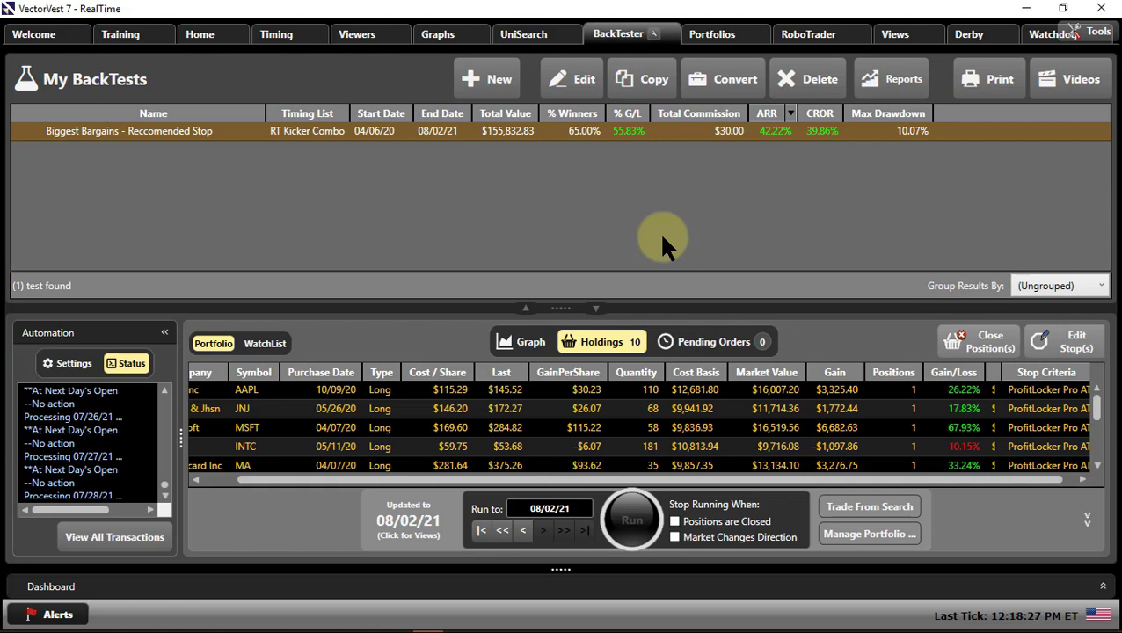
pyautogui.click(560, 77)
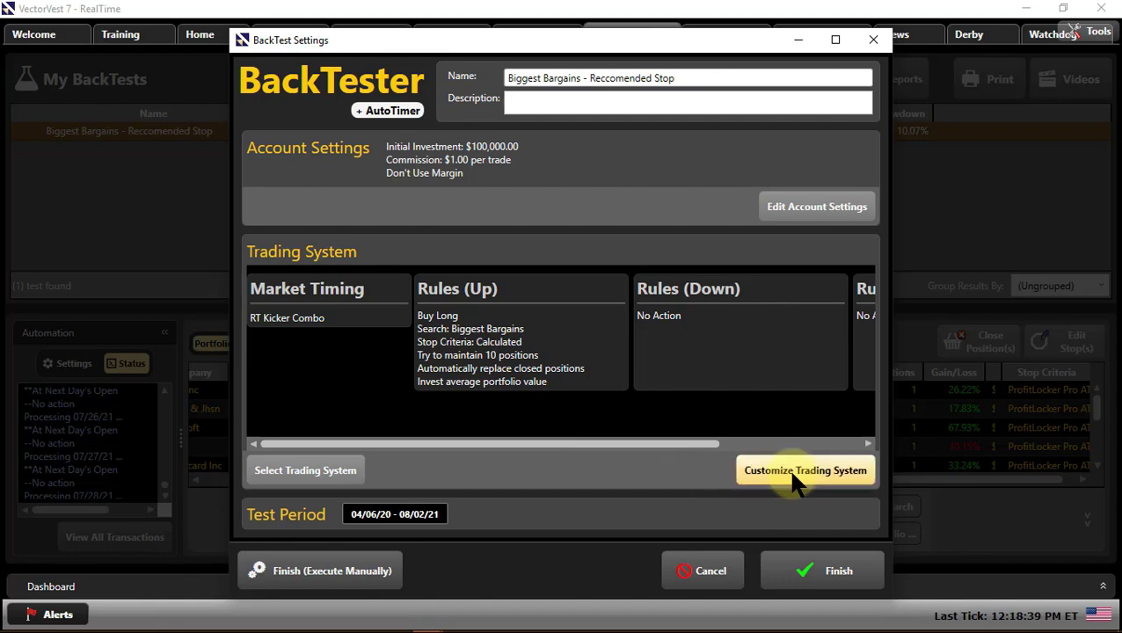
pyautogui.click(817, 477)
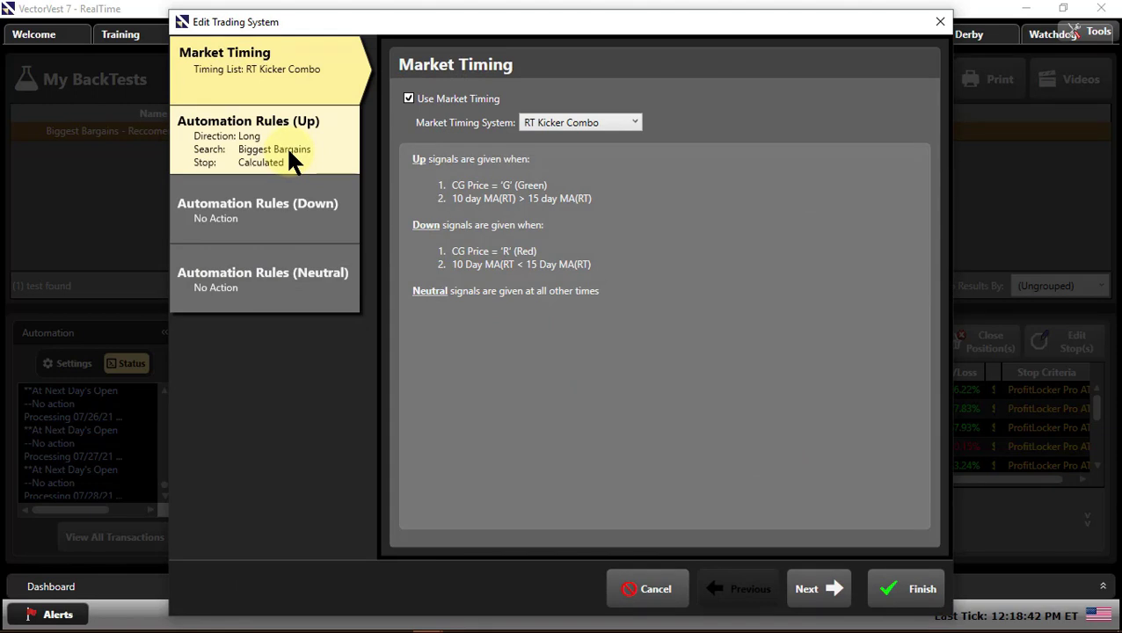
pyautogui.click(288, 151)
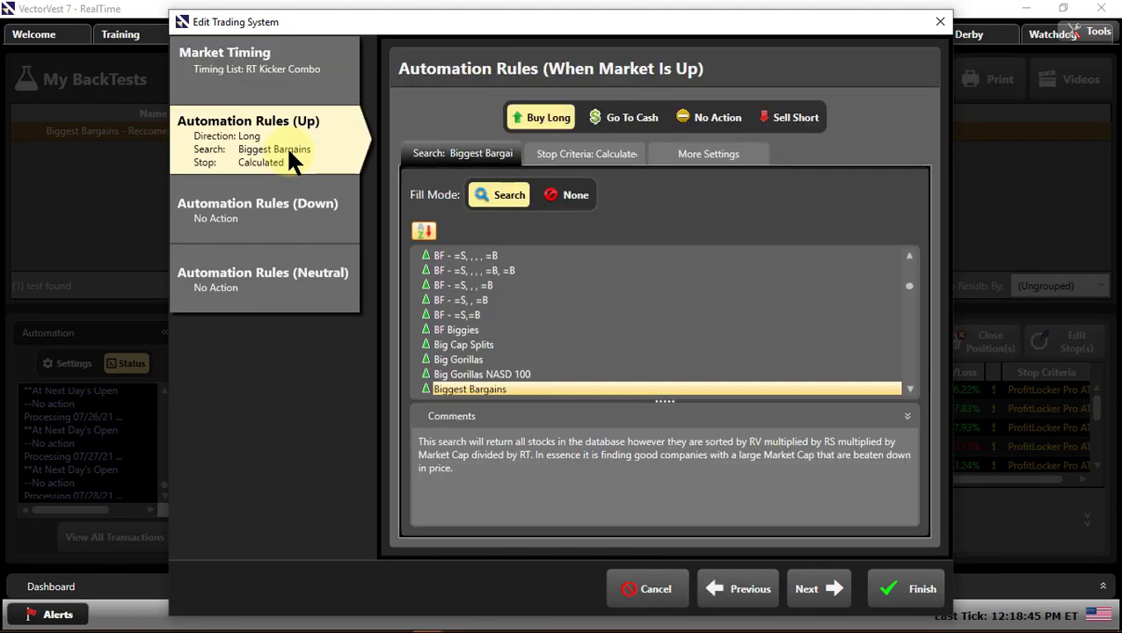
pyautogui.click(568, 154)
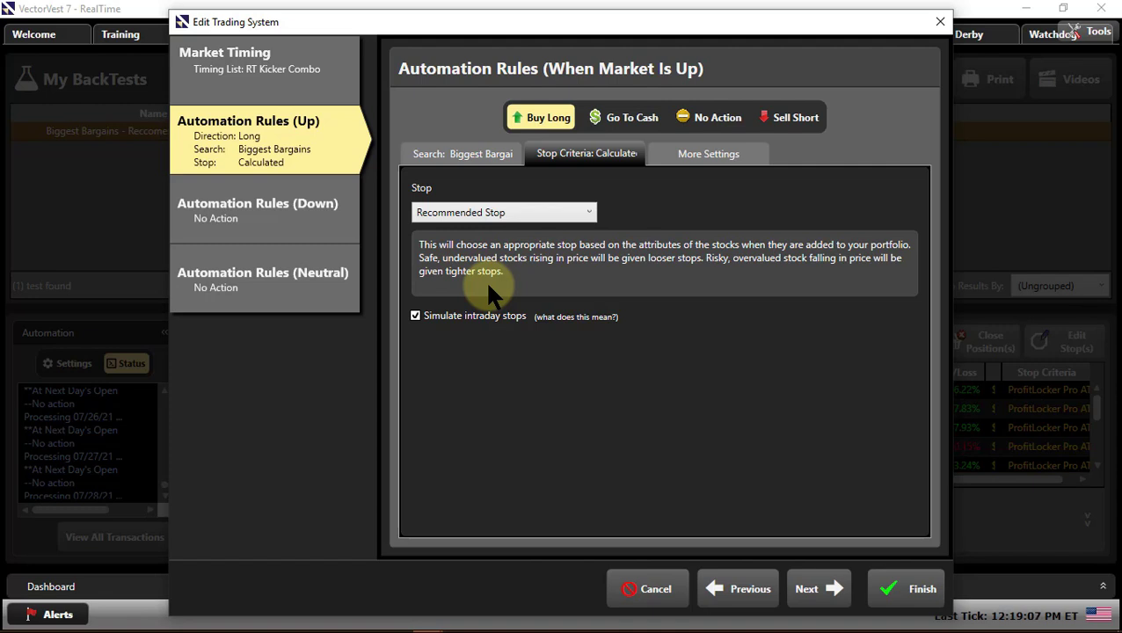
# Step: Set the stop for the Automation Rules (Up) to ProfitLocker Pro ATR
pyautogui.click(586, 211)
pyautogui.moveTo(591, 312); pyautogui.dragTo(588, 248)
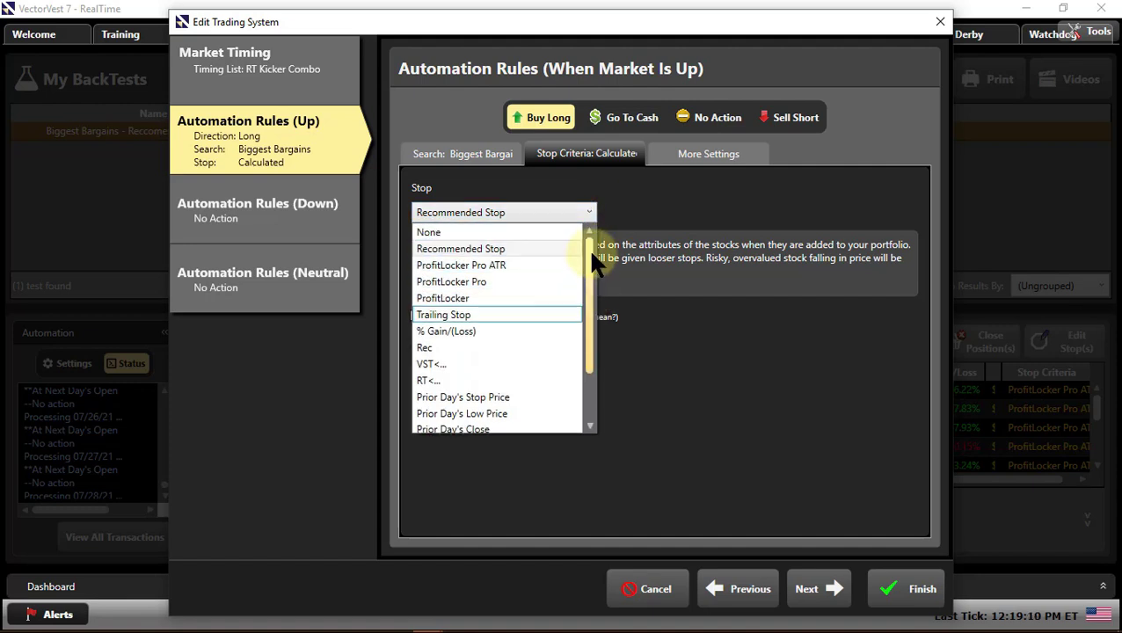
pyautogui.click(474, 265)
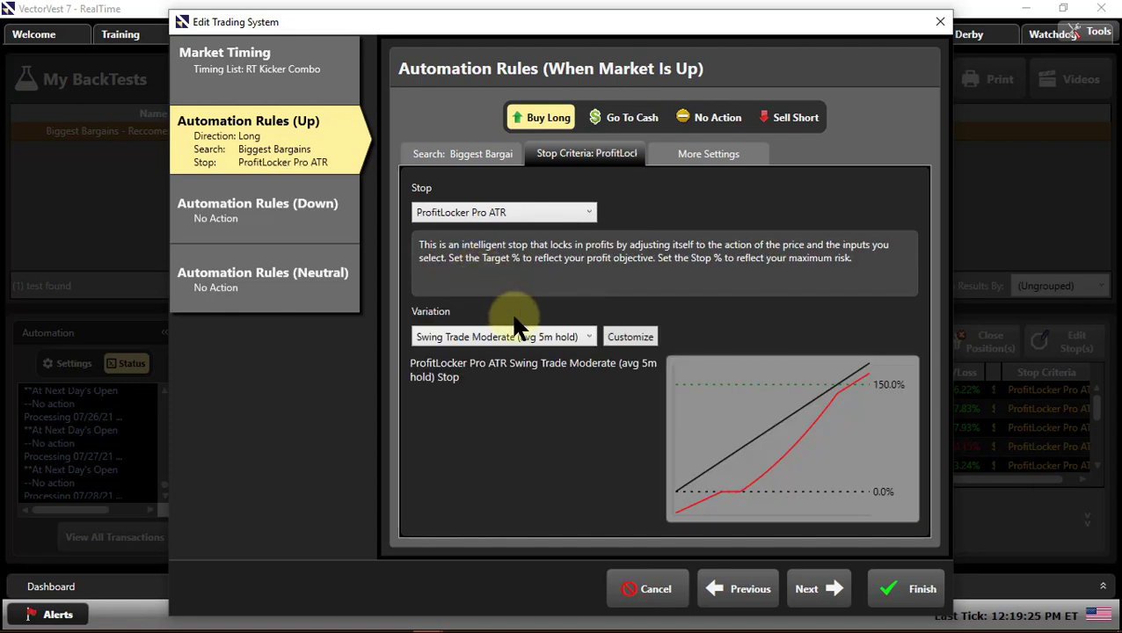
# Step: Switch the stop for the Automation Rules (Up) to ProfitLocker Pro and open its Prudent variation for customization
pyautogui.click(584, 337)
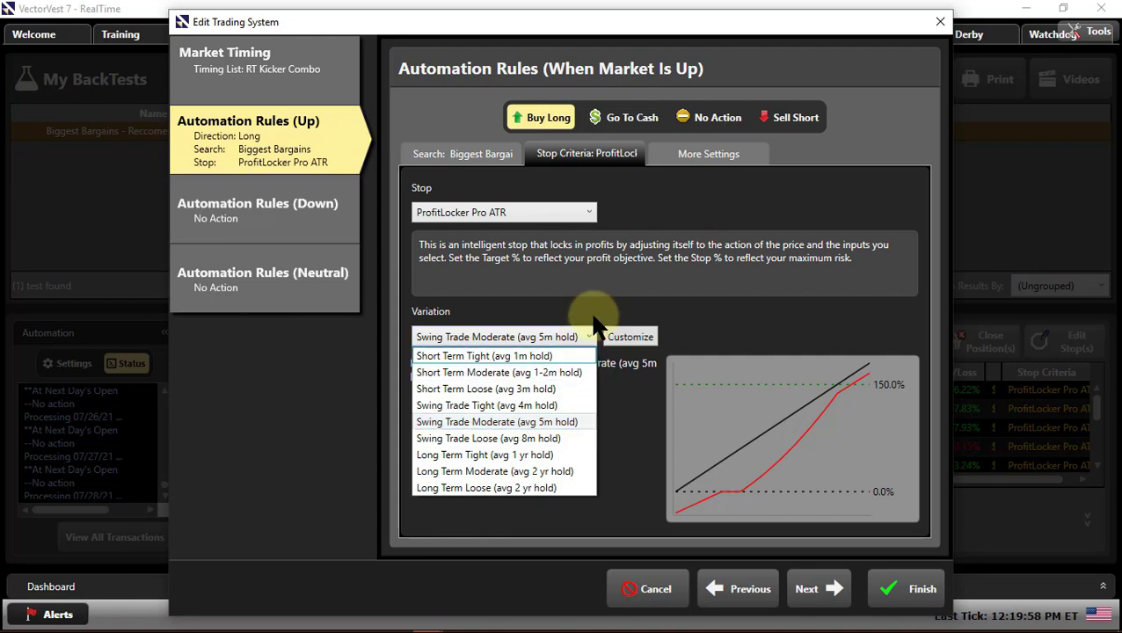
pyautogui.click(578, 215)
pyautogui.click(580, 214)
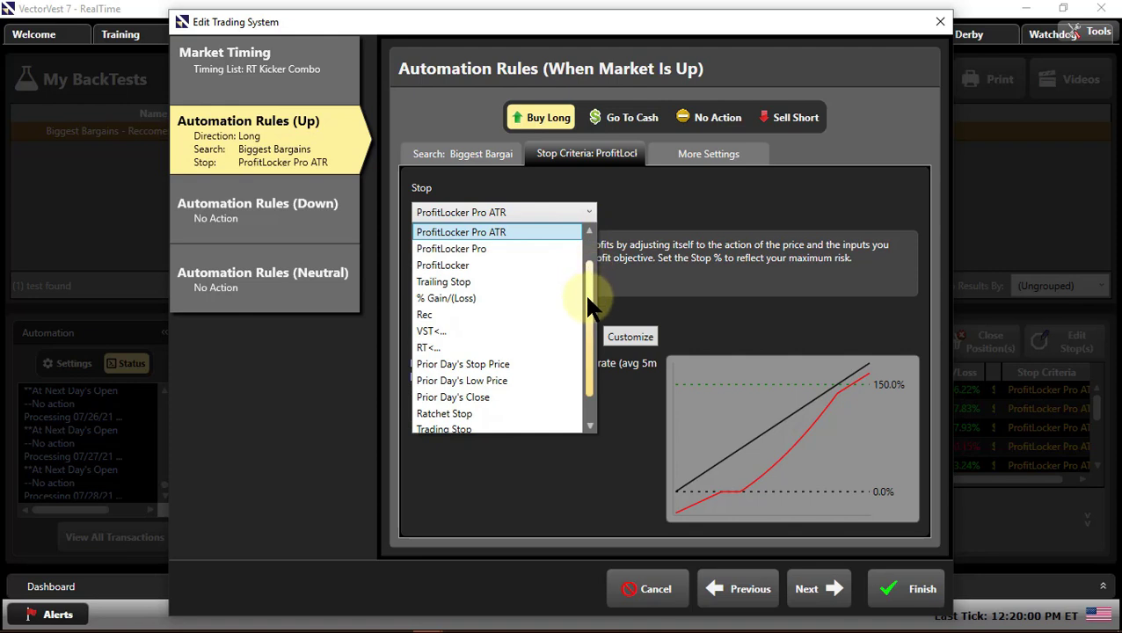
pyautogui.scroll(1, 587, 255)
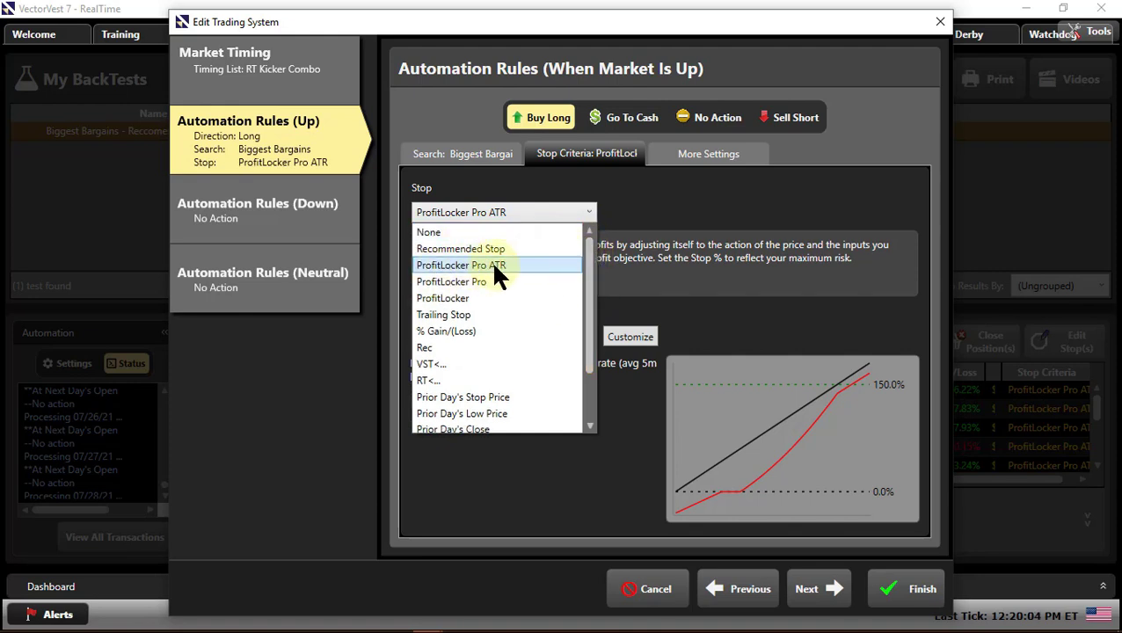
pyautogui.click(474, 283)
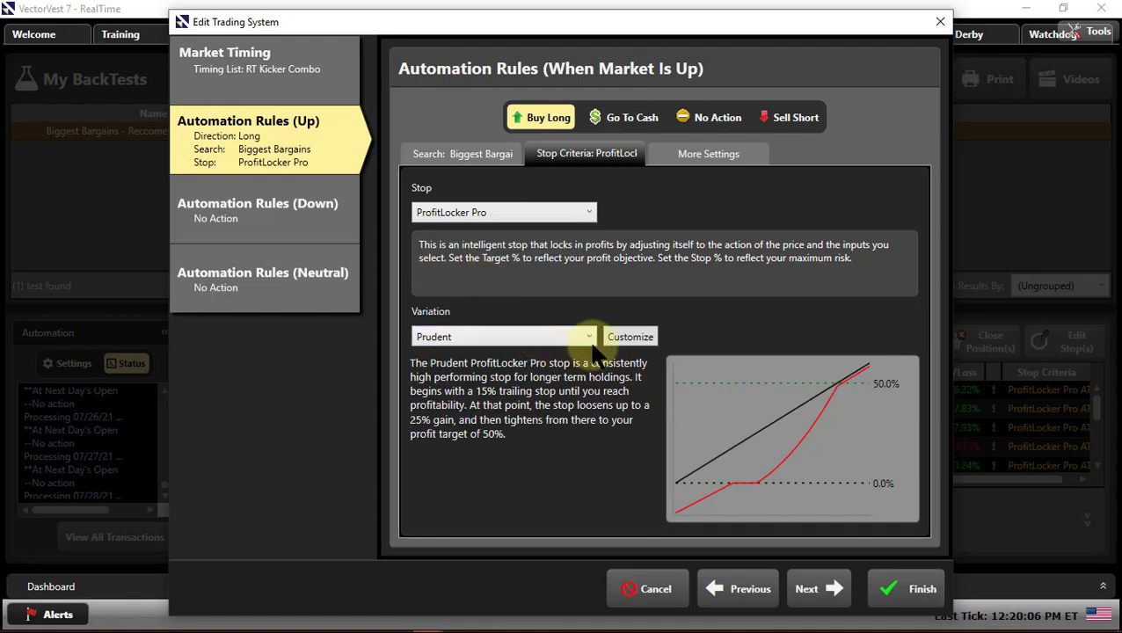
pyautogui.click(631, 340)
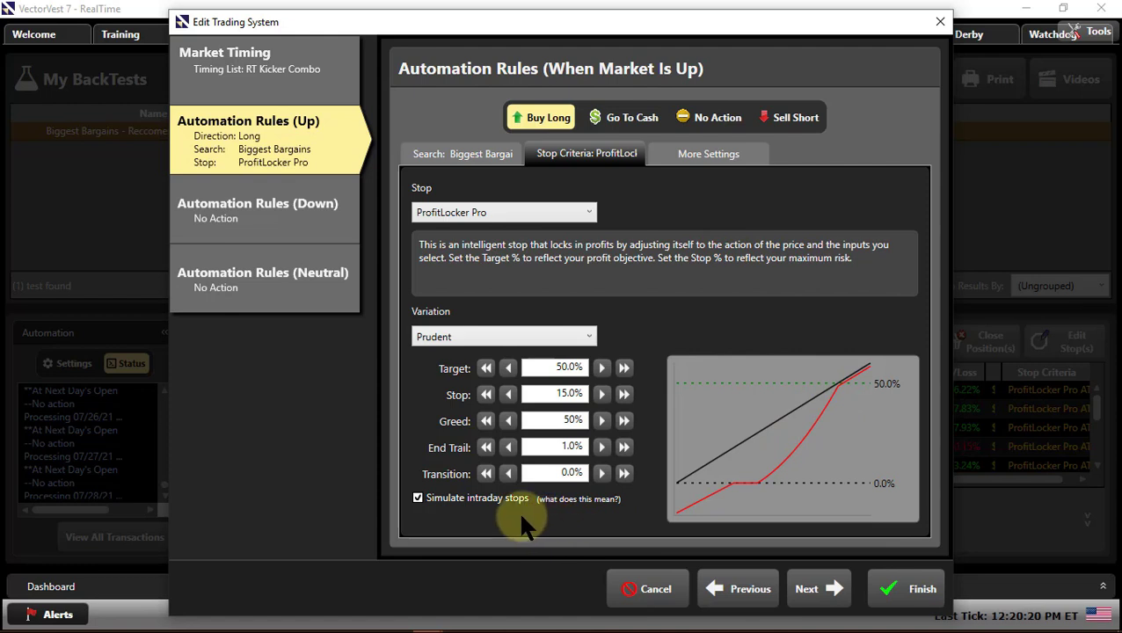
# Step: Lower the ProfitLocker Pro stop's Transition to -15.0%
pyautogui.click(487, 474)
pyautogui.doubleClick(486, 474)
pyautogui.doubleClick(486, 474)
pyautogui.tripleClick(486, 474)
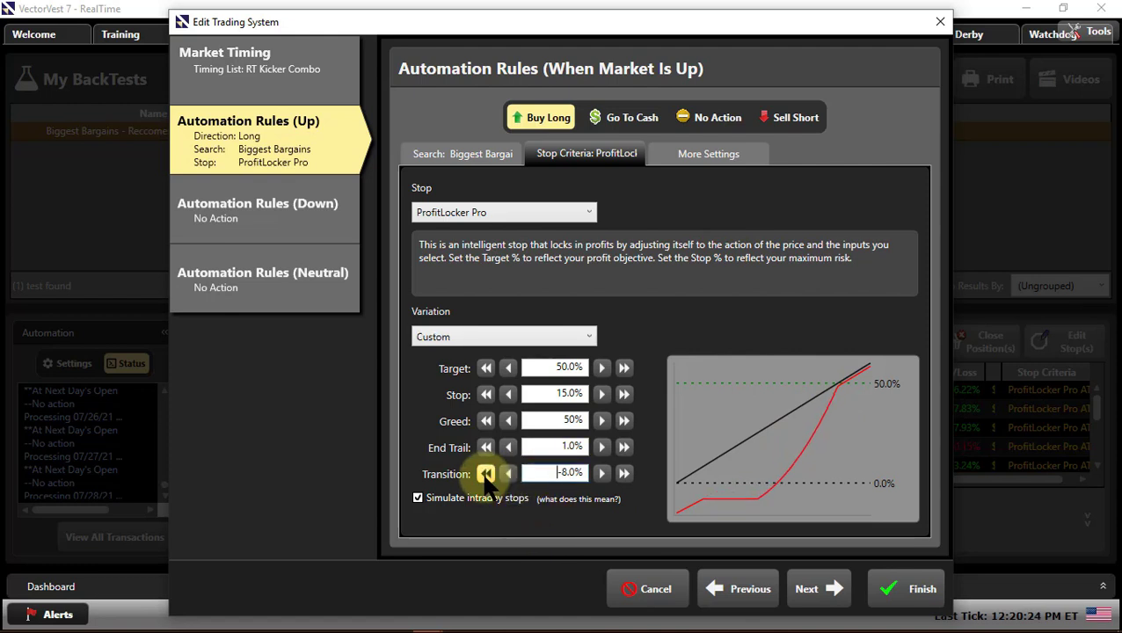
pyautogui.tripleClick(486, 474)
pyautogui.tripleClick(486, 473)
pyautogui.click(487, 474)
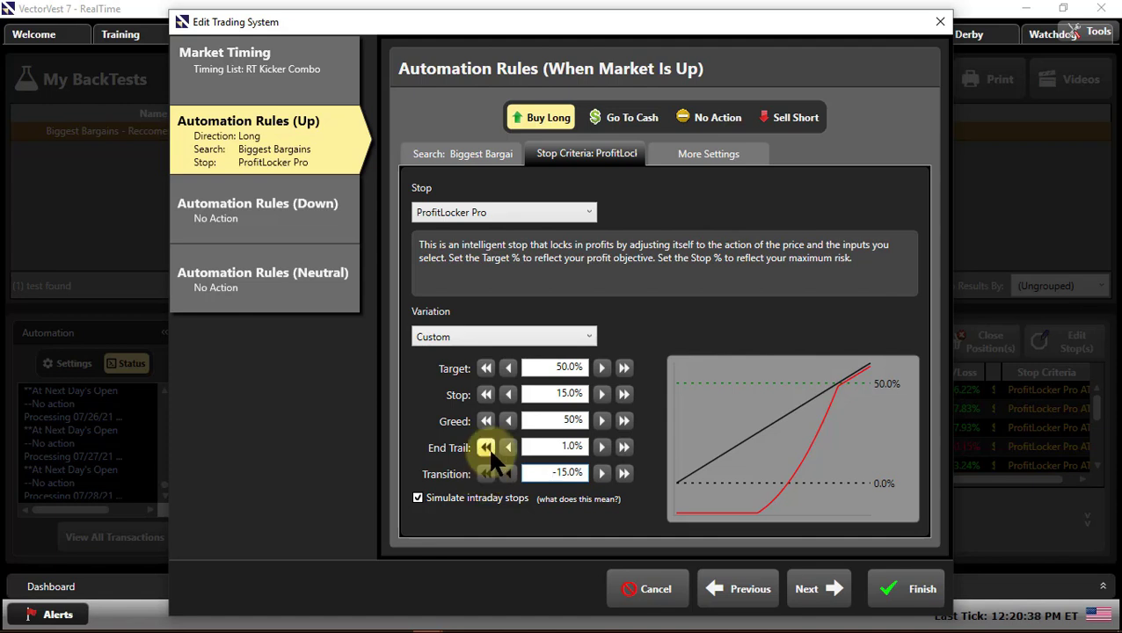
# Step: Try a lower End Trail of 0.5% for the ProfitLocker Pro stop and raise it to 9.5%
pyautogui.click(487, 446)
pyautogui.click(641, 288)
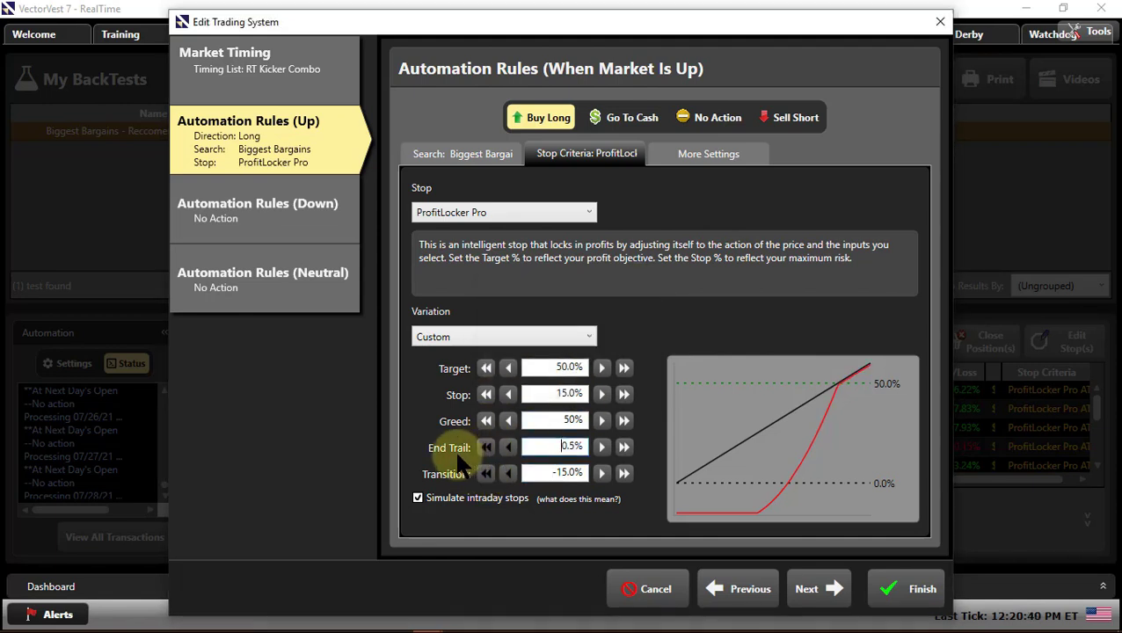
pyautogui.click(624, 447)
pyautogui.click(624, 448)
pyautogui.click(625, 448)
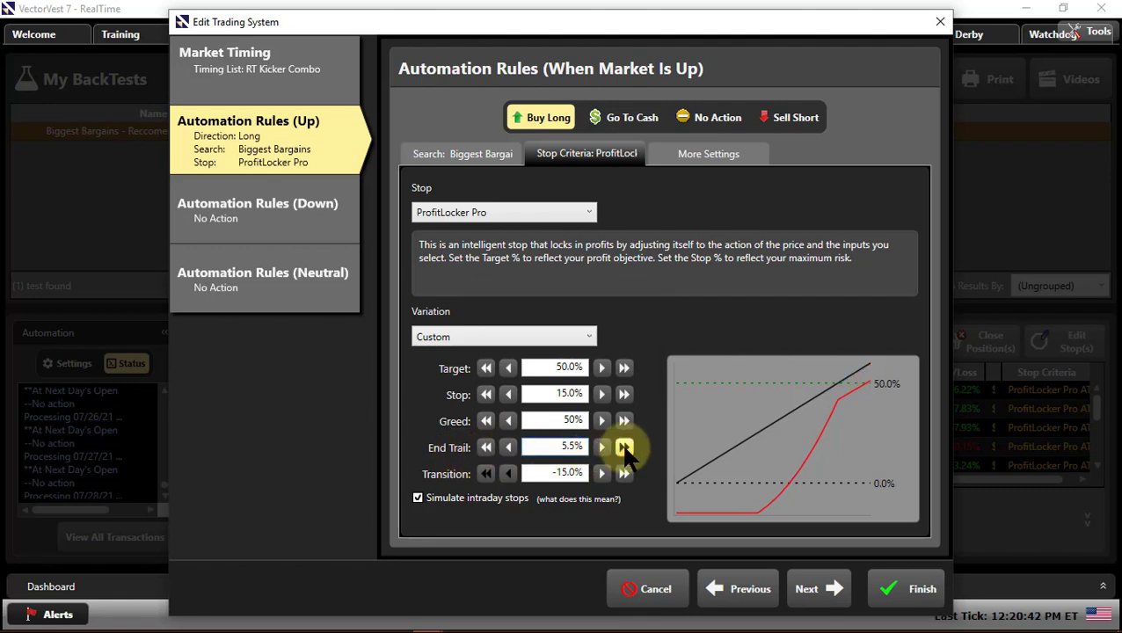
pyautogui.click(624, 448)
pyautogui.click(624, 448)
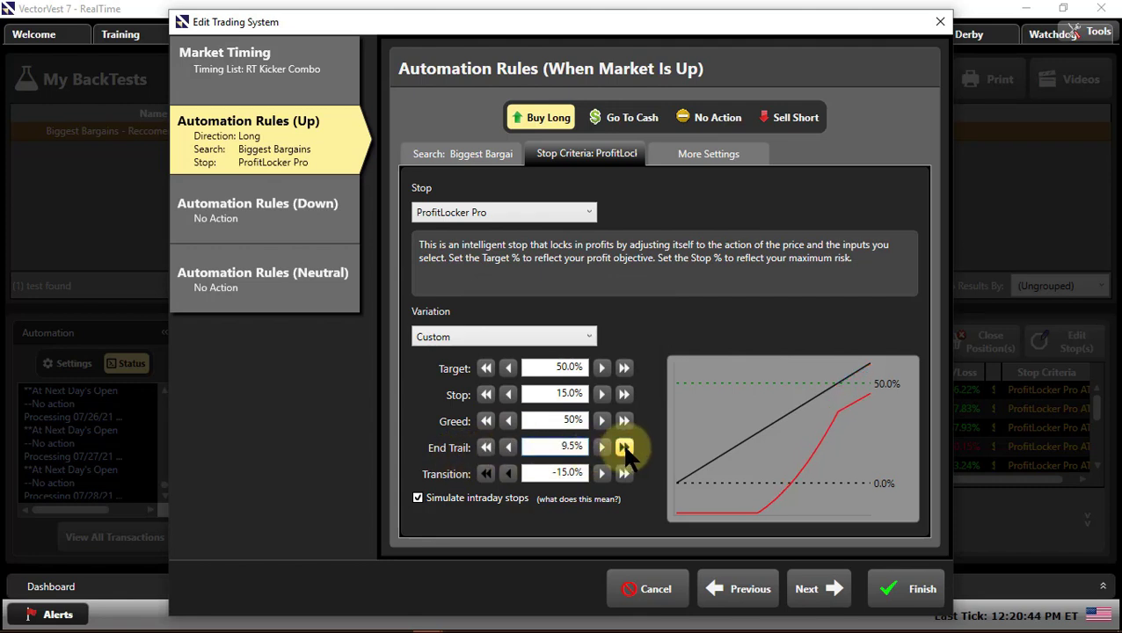
# Step: Try a Greed of 30%, restore it to 50%, and close the trading system and backtest settings without saving
pyautogui.click(487, 421)
pyautogui.click(487, 420)
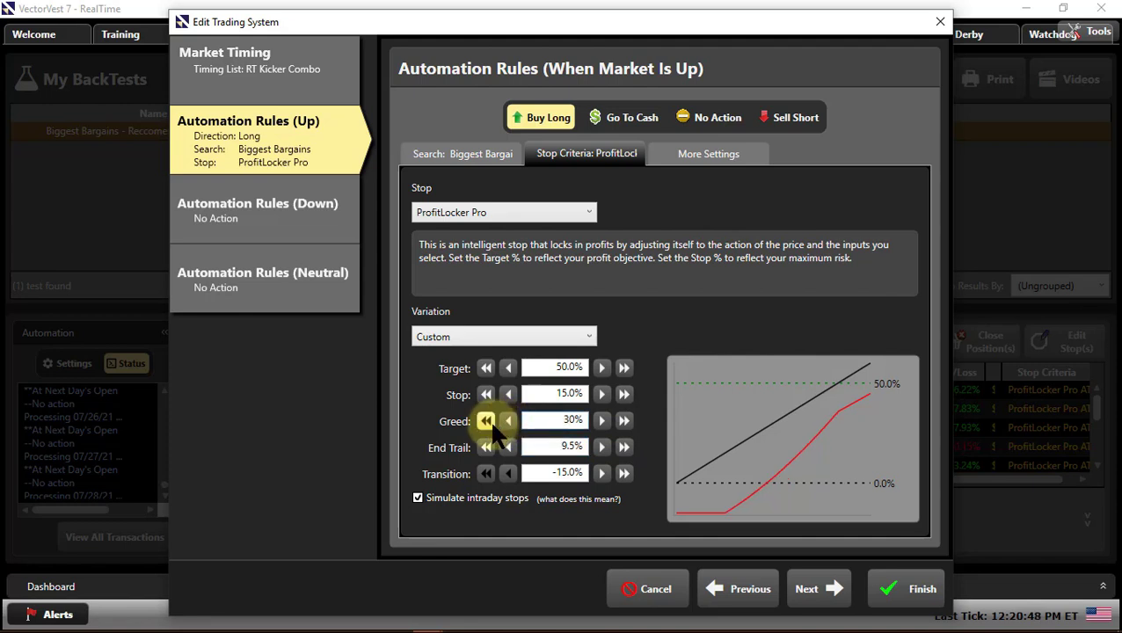
pyautogui.click(624, 421)
pyautogui.click(624, 420)
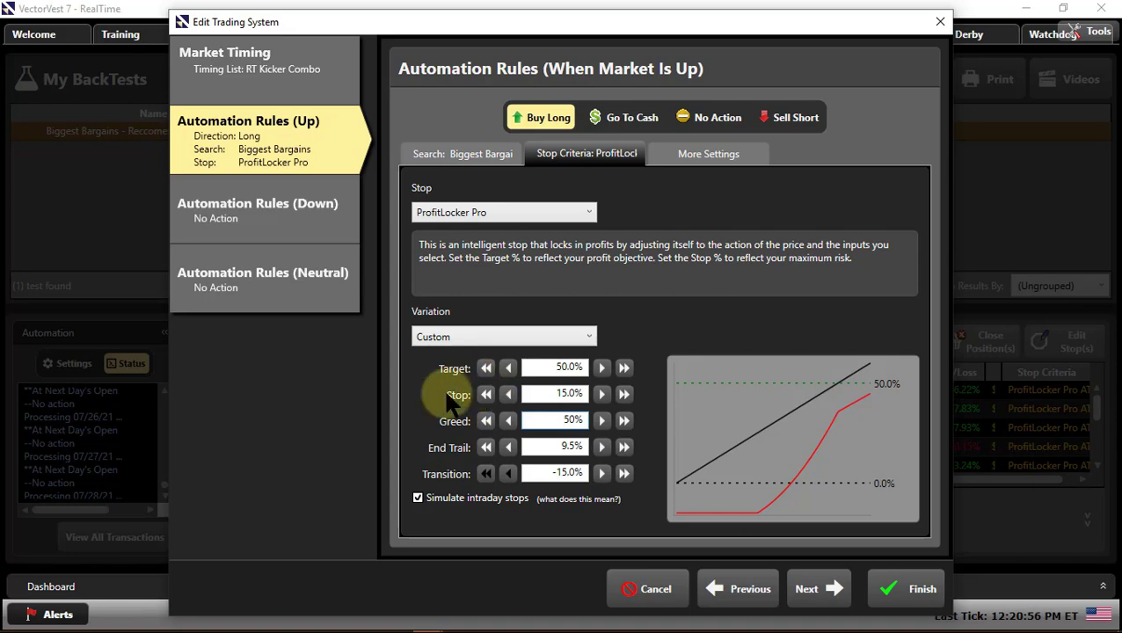
pyautogui.click(939, 21)
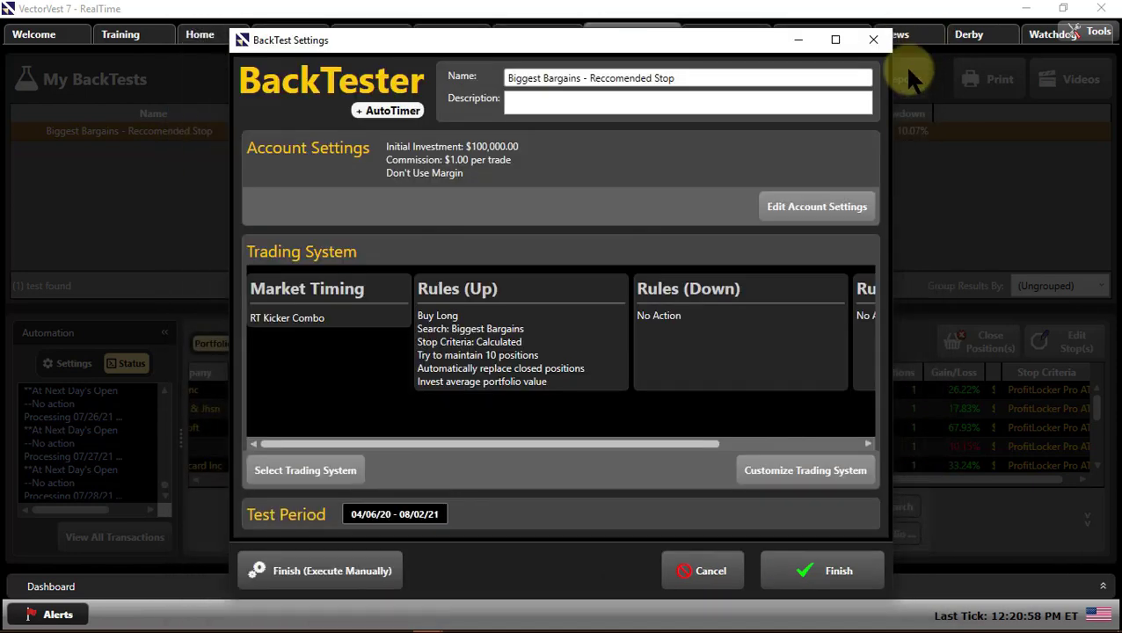
pyautogui.click(873, 40)
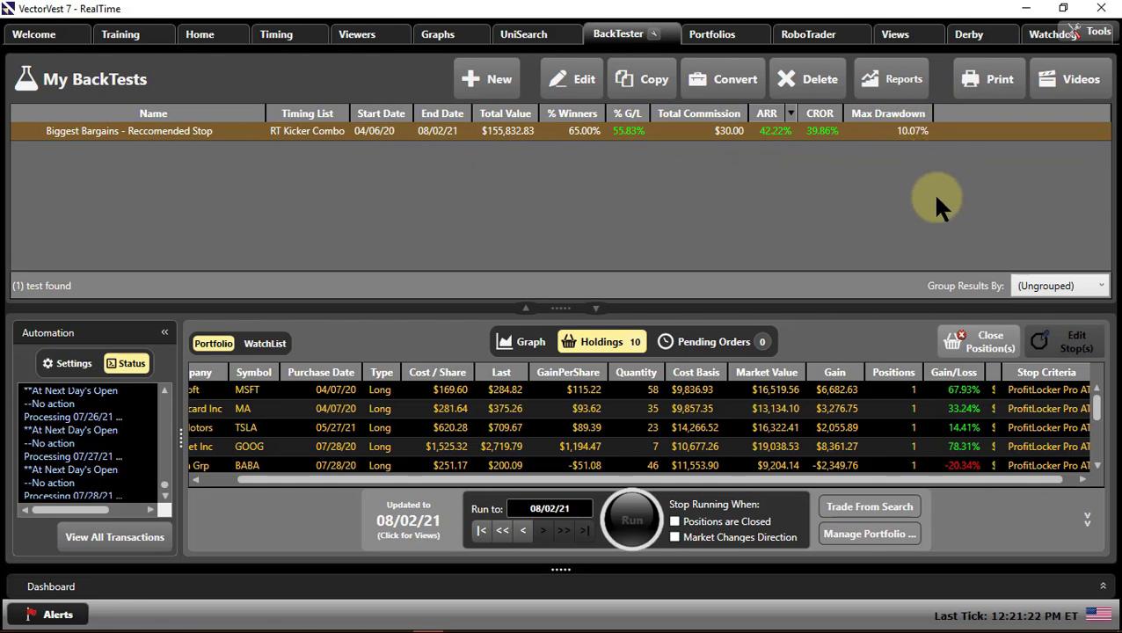
# Step: Convert the Biggest Bargains - Reccomended Stop backtest to a portfolio that continues from the end of the BackTest, and open it
pyautogui.rightClick(582, 139)
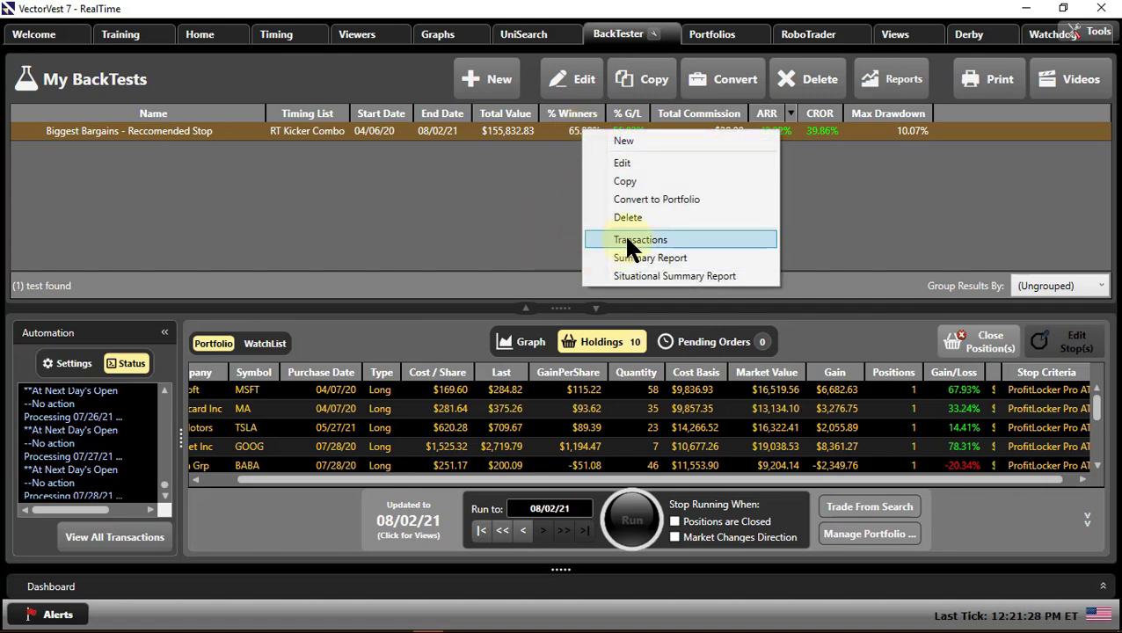
pyautogui.click(688, 198)
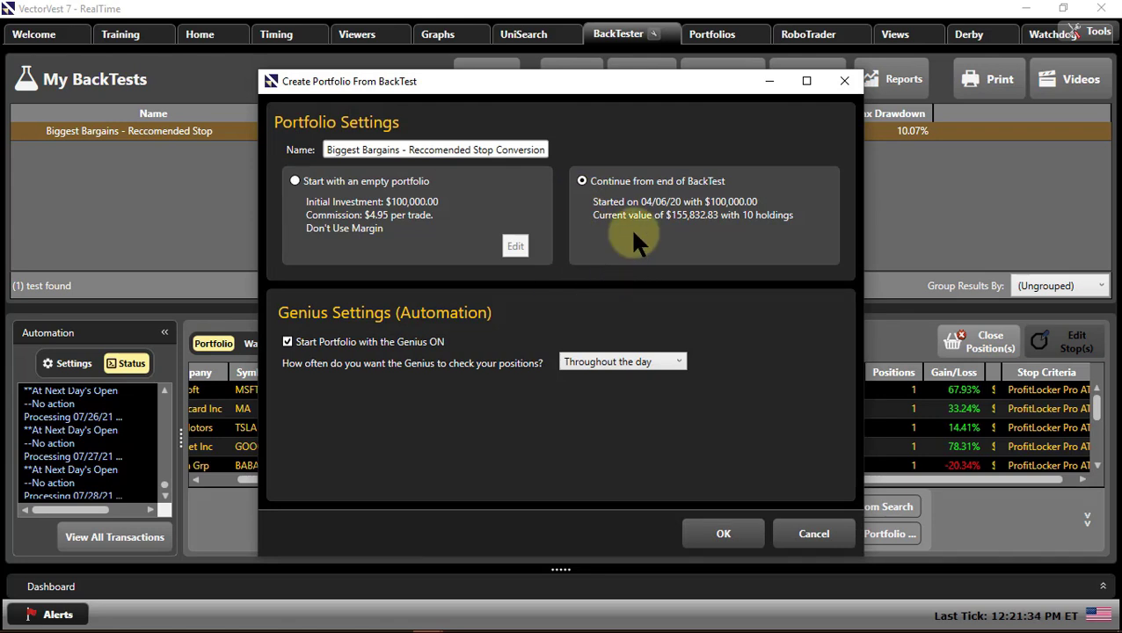
pyautogui.click(699, 535)
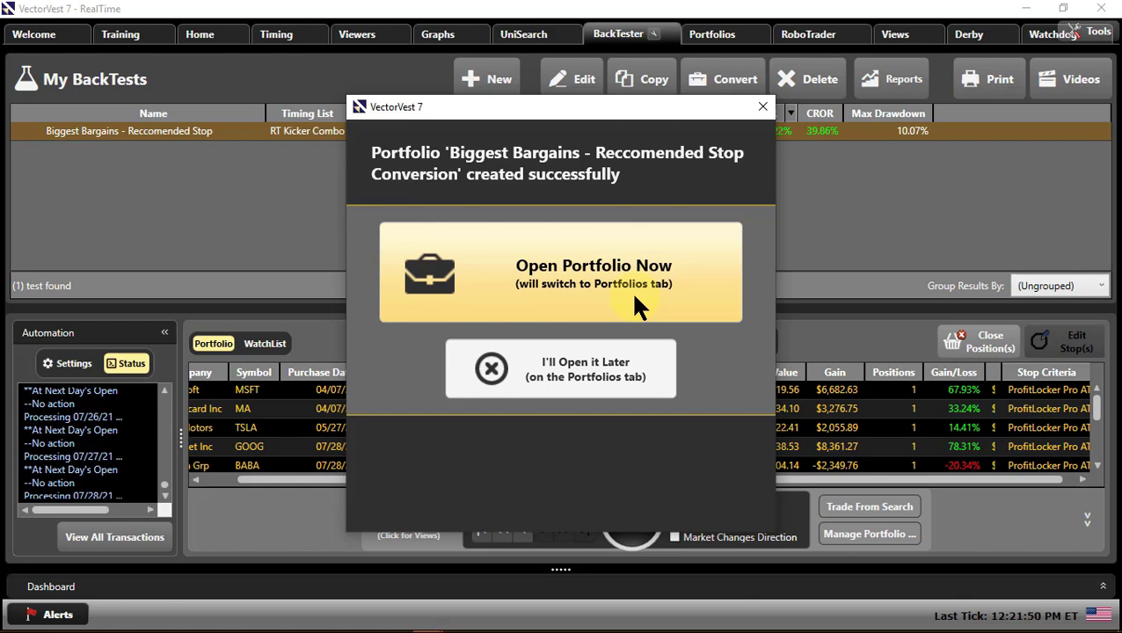
pyautogui.click(636, 305)
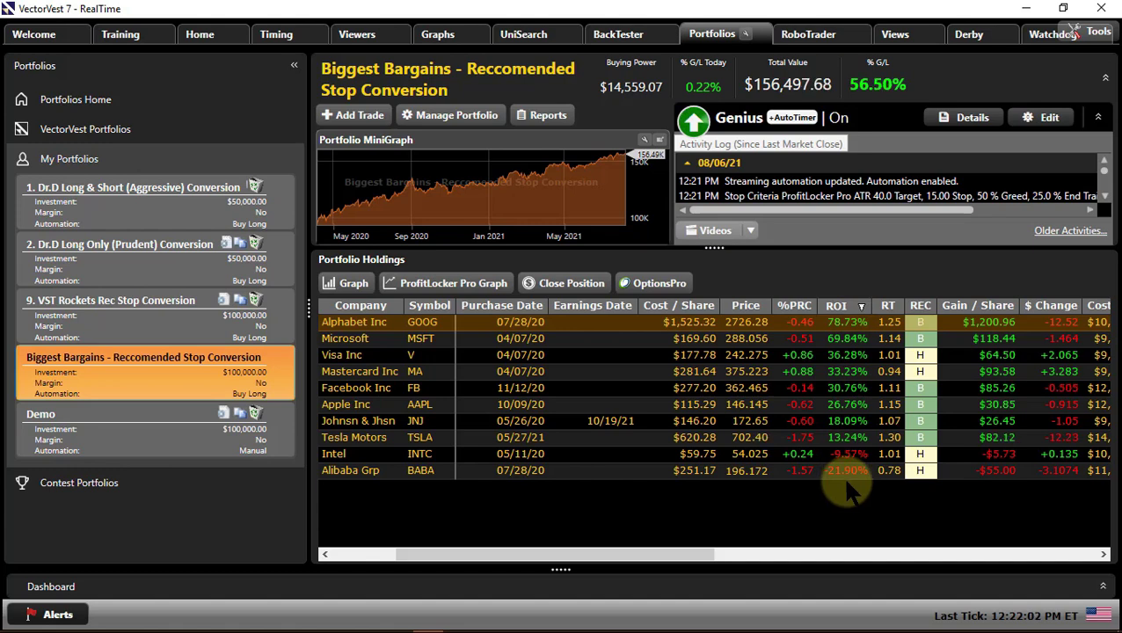
# Step: Widen the Stop Criteria column of the portfolio holdings and show the stop parameters from Target to Transition
pyautogui.moveTo(670, 550); pyautogui.dragTo(1068, 549)
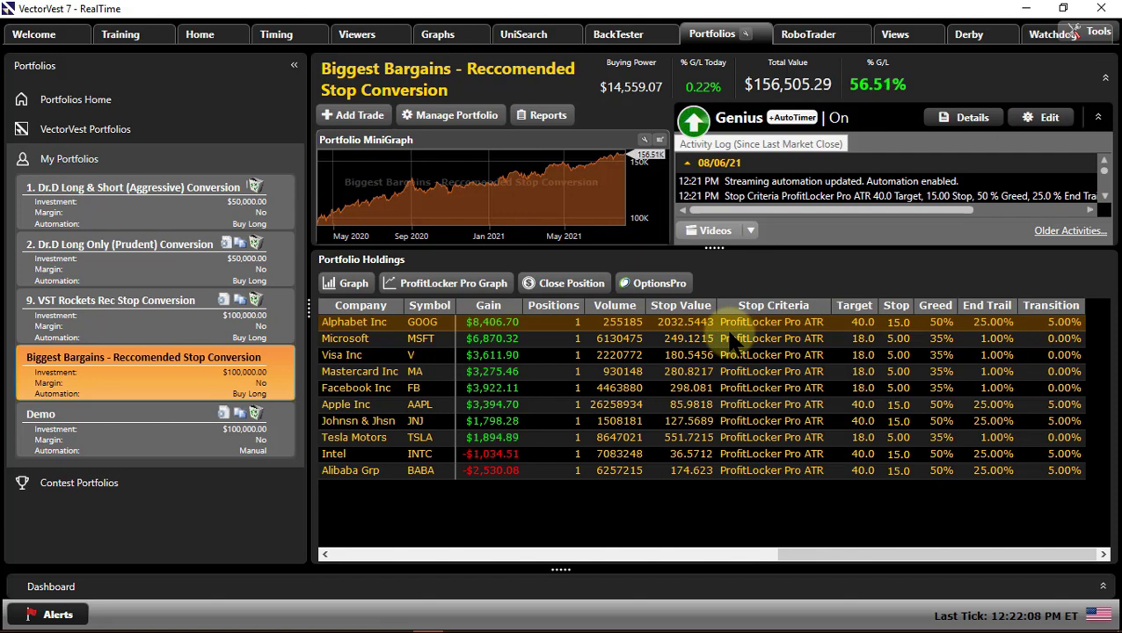
pyautogui.moveTo(830, 307); pyautogui.dragTo(843, 307)
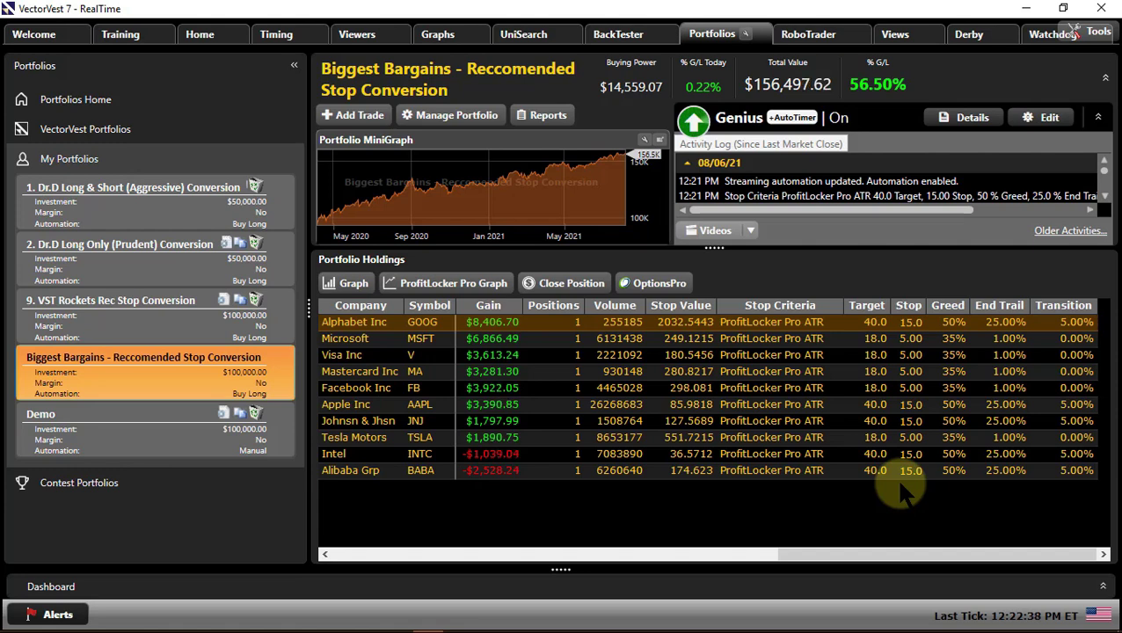
pyautogui.click(711, 555)
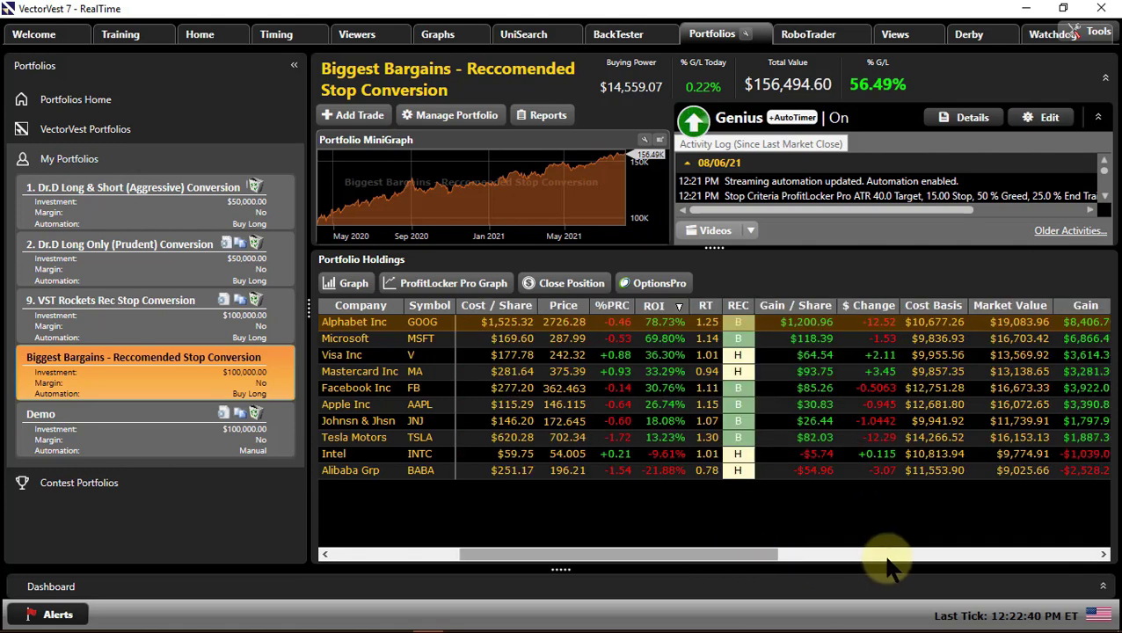
pyautogui.moveTo(694, 558); pyautogui.dragTo(914, 561)
pyautogui.click(914, 561)
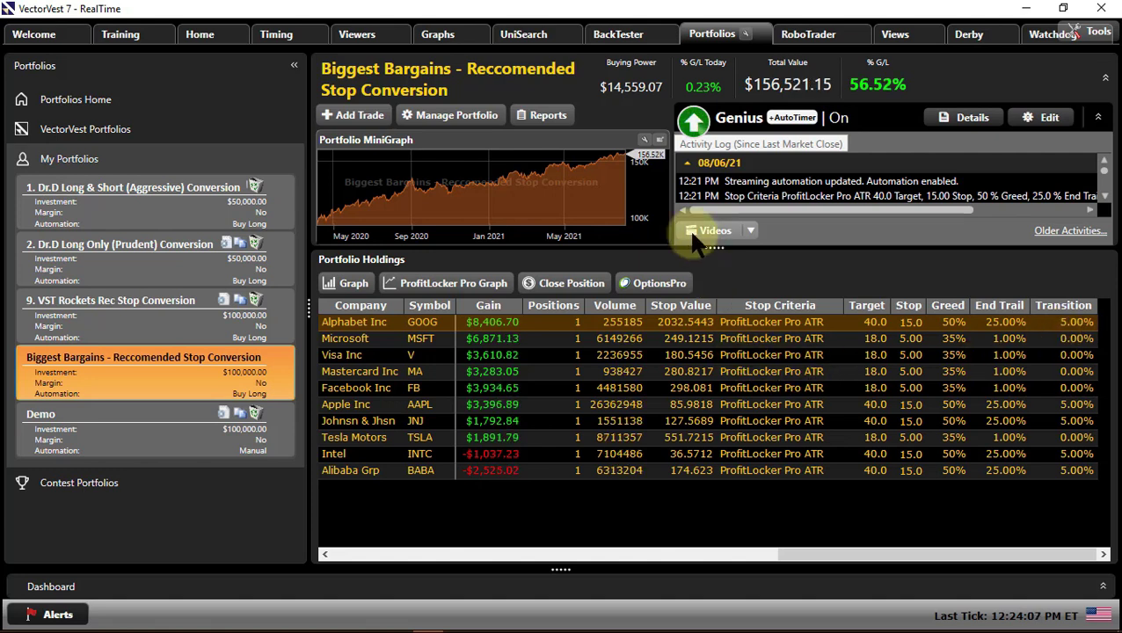
# Step: Open the converted portfolio's Trade History and sort the closed trades by Percent, highest first
pyautogui.click(543, 120)
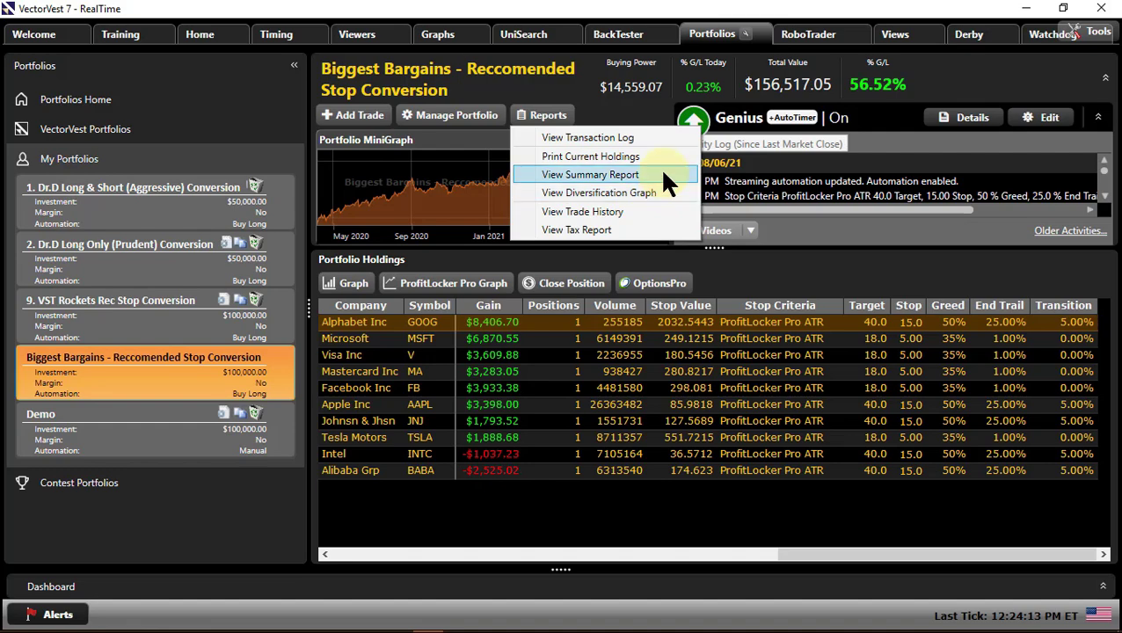
pyautogui.click(655, 212)
pyautogui.click(631, 57)
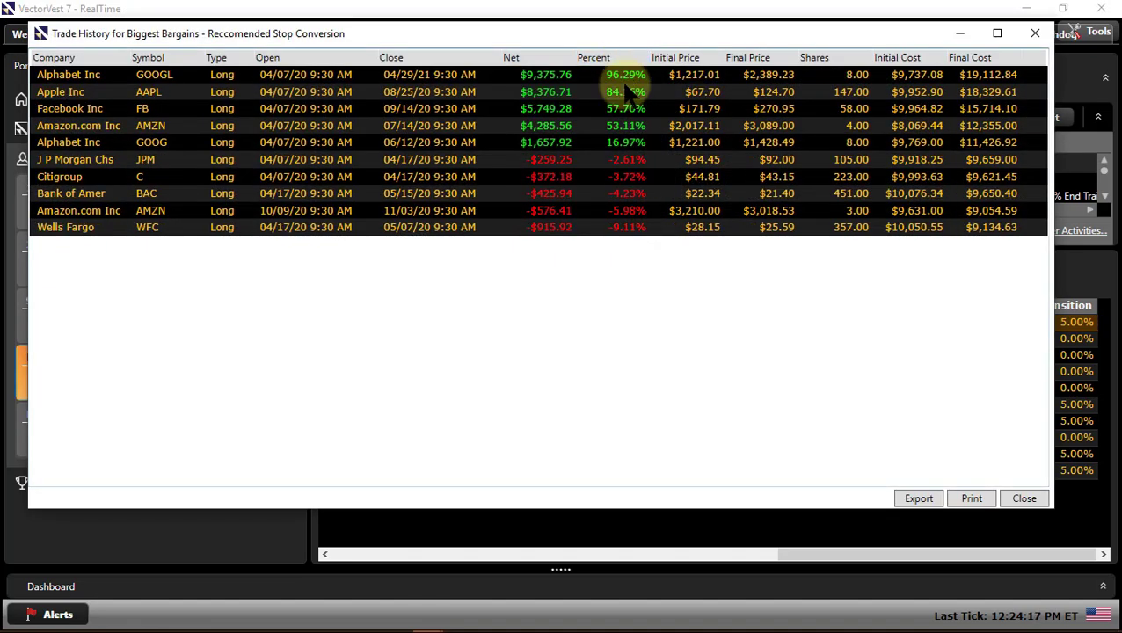
# Step: Examine the Alphabet, Apple, Facebook, Amazon.com and J P Morgan Chs trades, and close the trade history
pyautogui.click(626, 75)
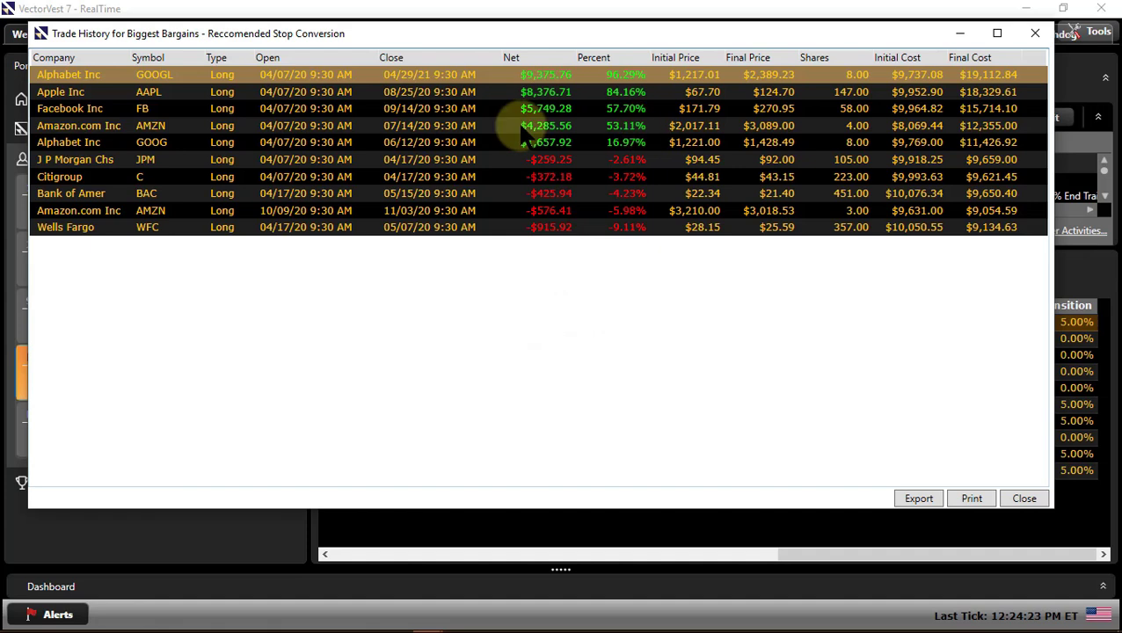
pyautogui.click(345, 93)
pyautogui.click(395, 109)
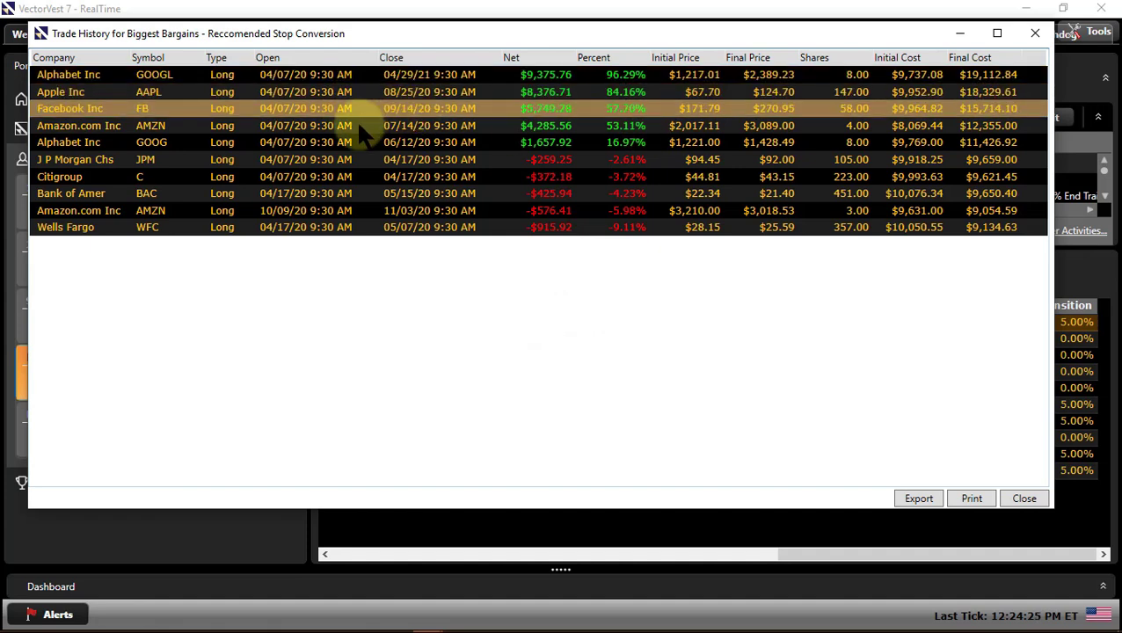
pyautogui.click(407, 126)
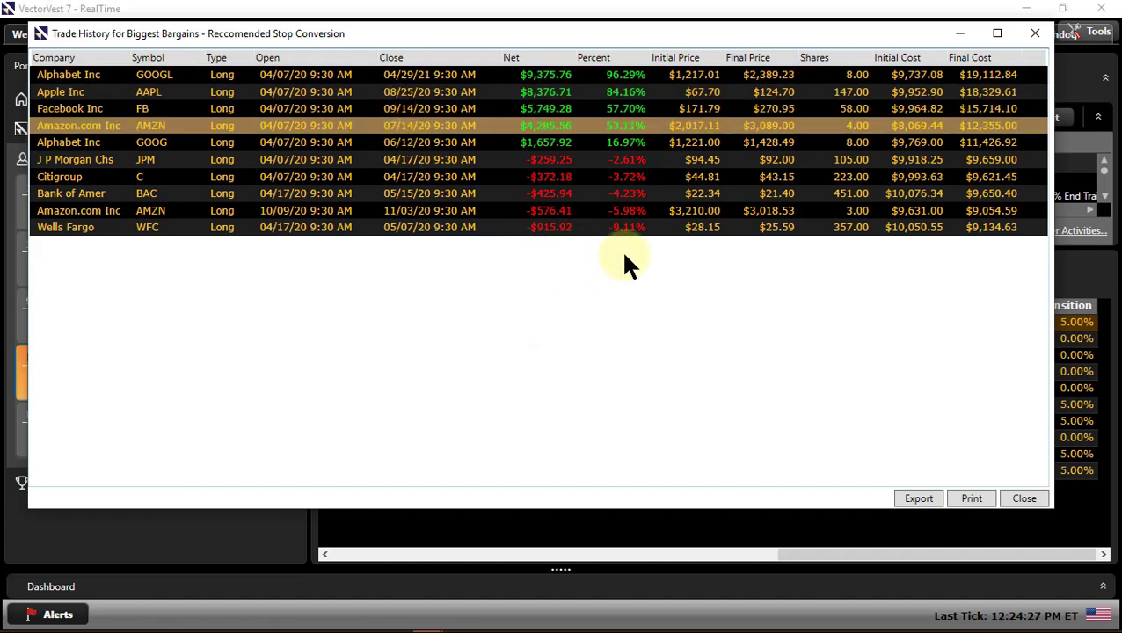
pyautogui.click(163, 160)
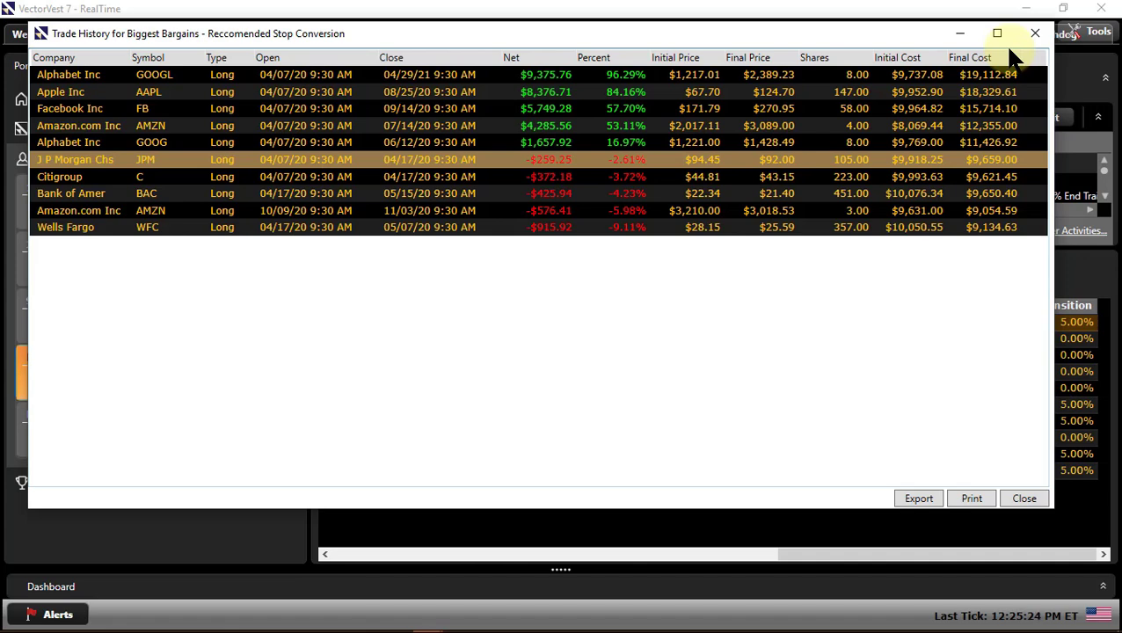
pyautogui.click(1035, 33)
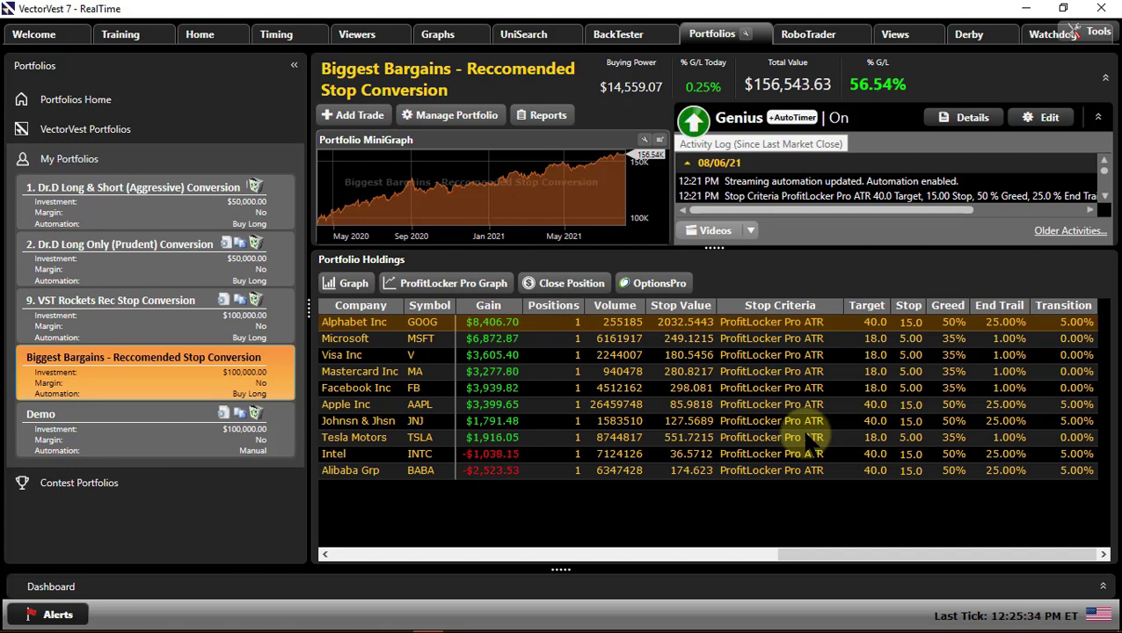
pyautogui.hotkey('alt', 'Tab')
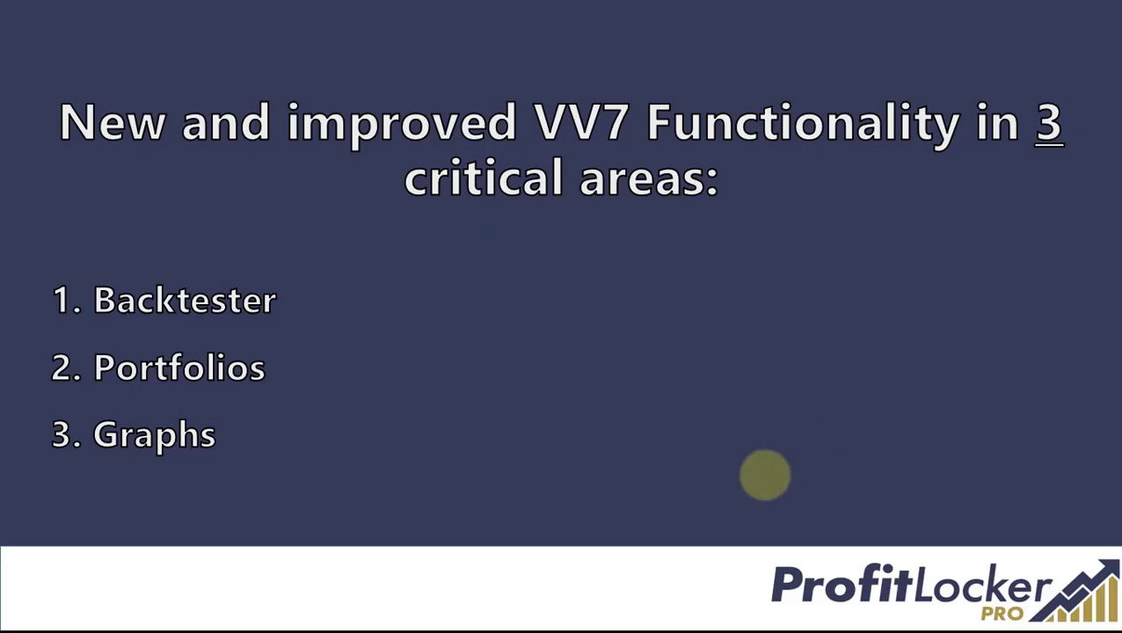
pyautogui.hotkey('alt', 'Tab')
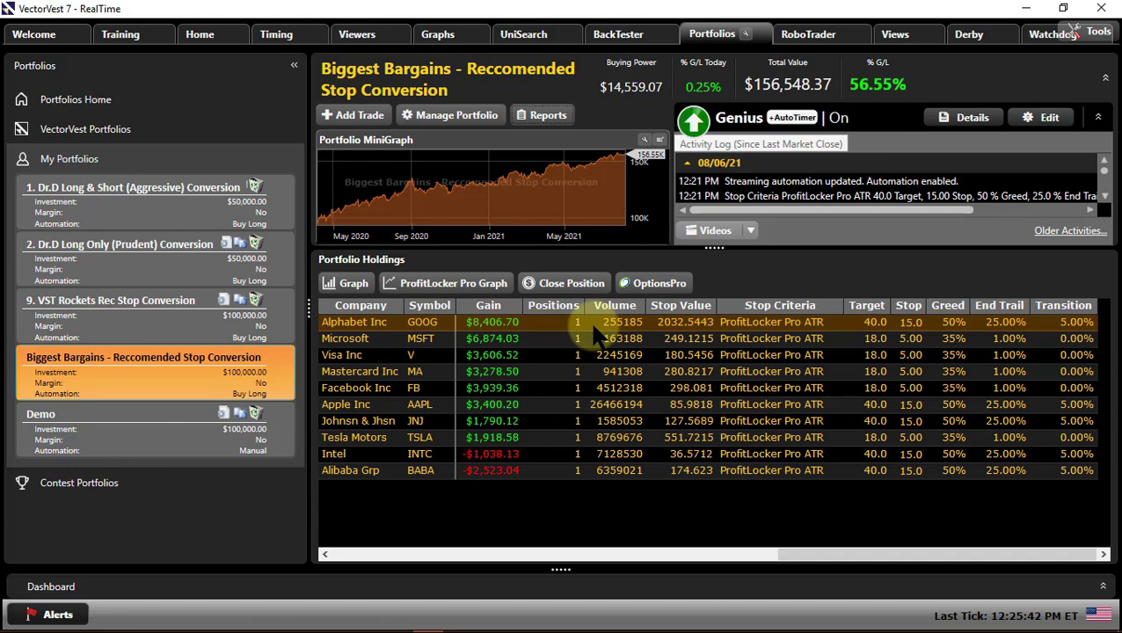
# Step: Show the ProfitLocker Pro graph of the Alphabet Inc holding in a maximized window and hide its RT Kicker Combo signals
pyautogui.rightClick(565, 336)
pyautogui.rightClick(541, 321)
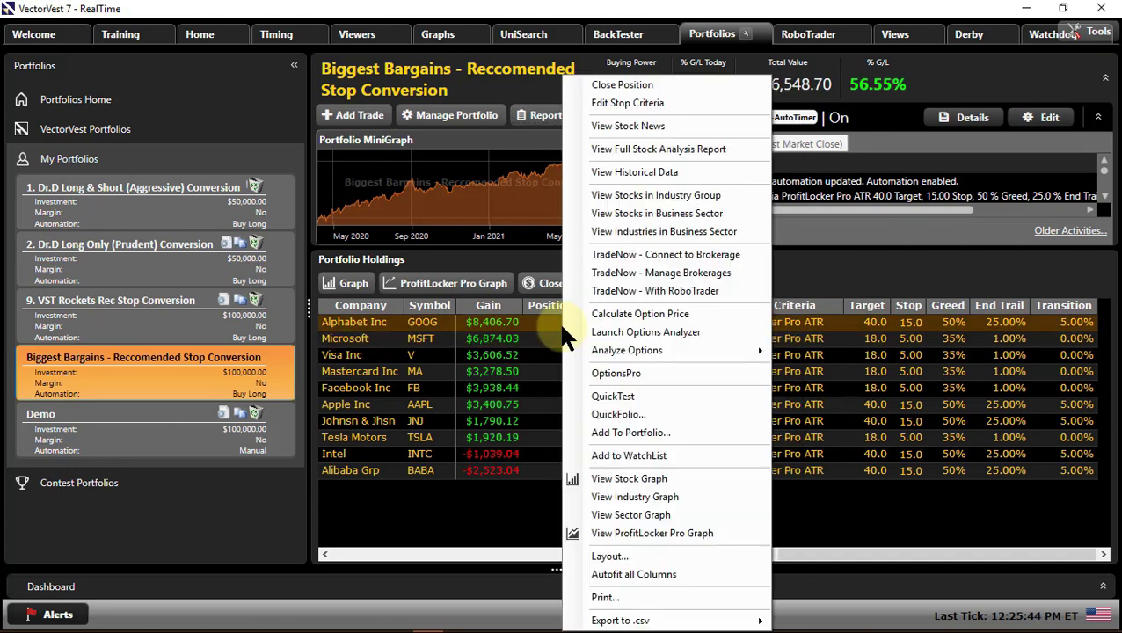
pyautogui.click(701, 533)
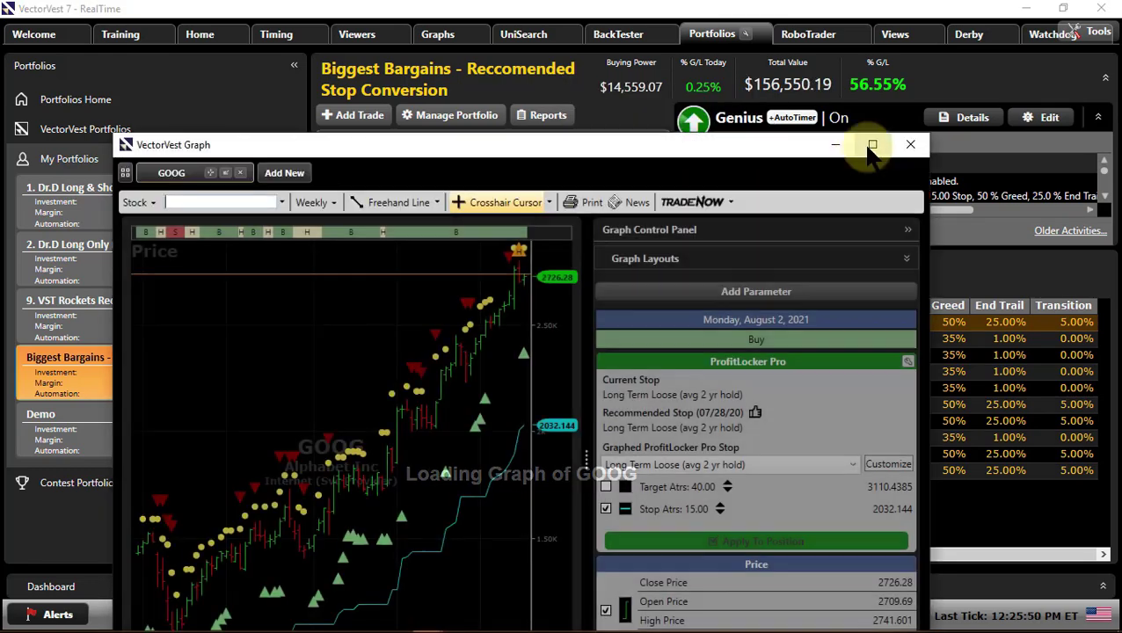
pyautogui.click(870, 145)
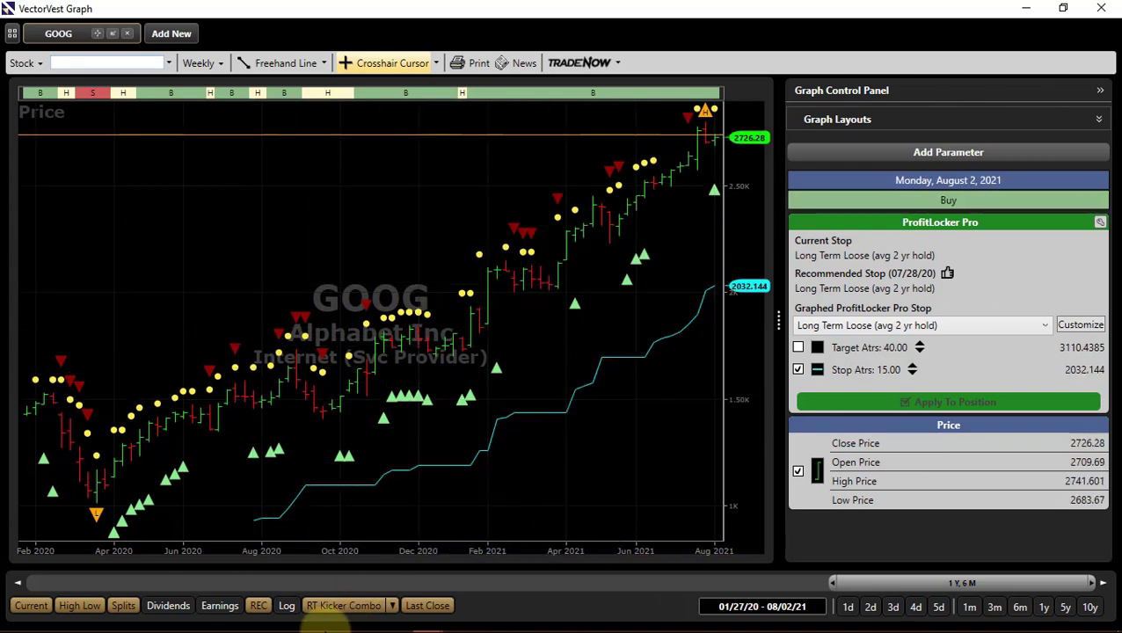
pyautogui.click(348, 606)
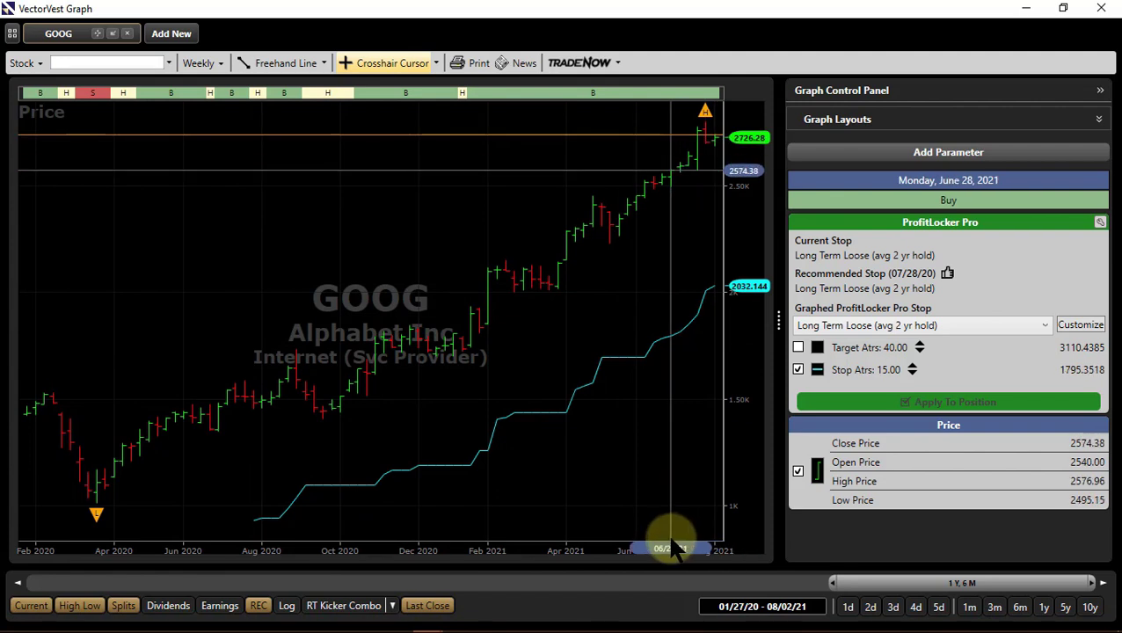
# Step: Lower the Target ATRs of the graphed ProfitLocker Pro stop for Alphabet Inc to 30.70
pyautogui.rightClick(790, 420)
pyautogui.click(1097, 86)
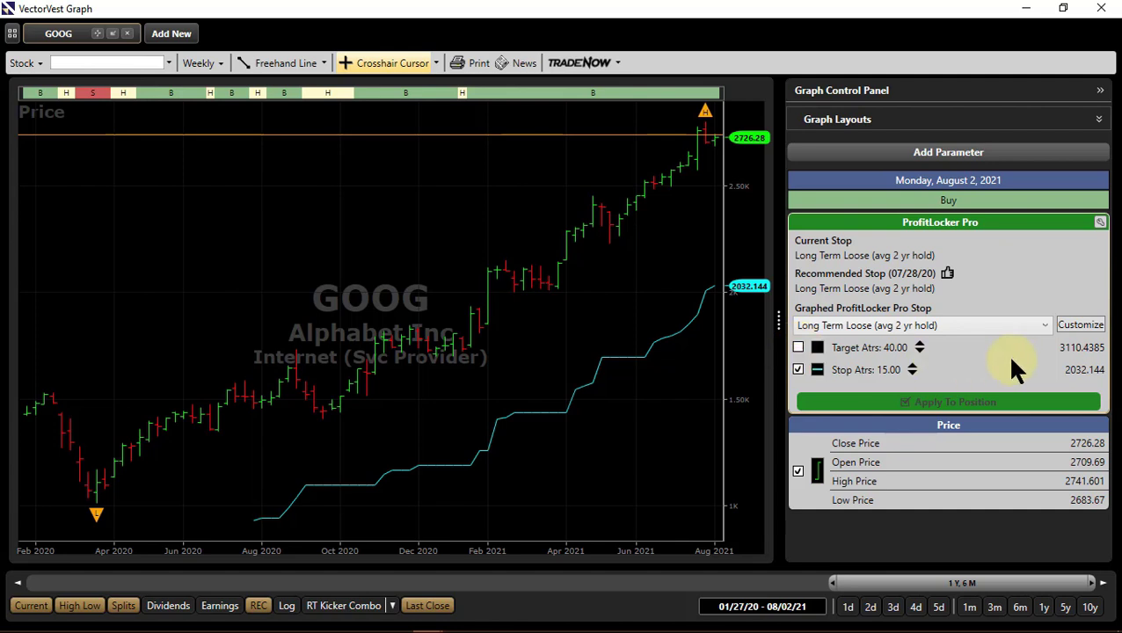
pyautogui.click(918, 350)
pyautogui.click(918, 351)
pyautogui.click(919, 351)
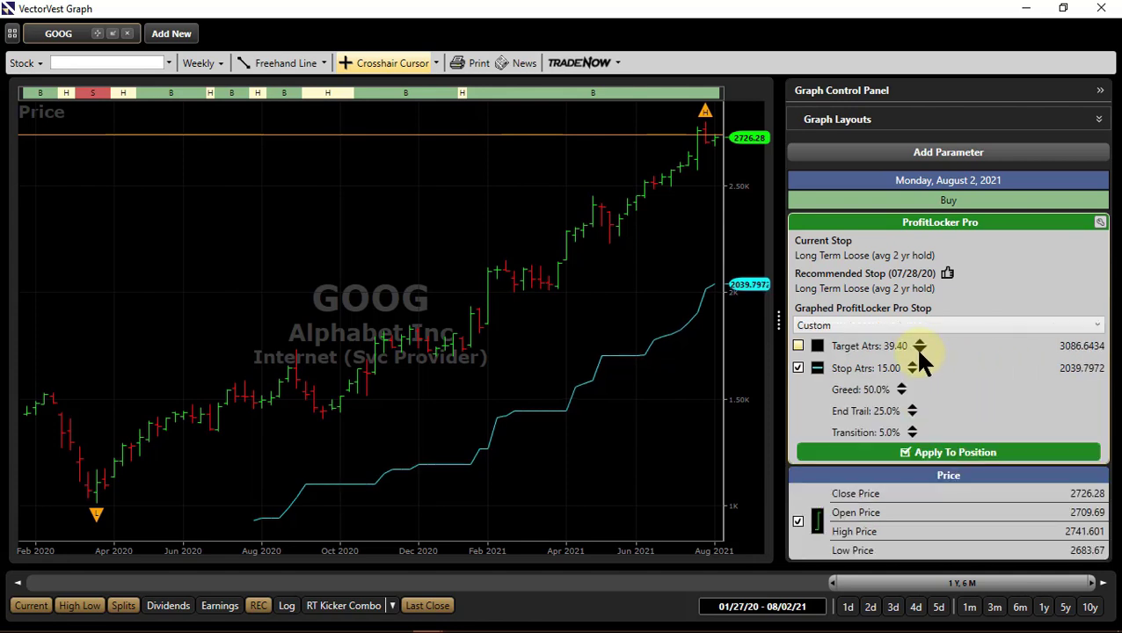
pyautogui.click(919, 351)
pyautogui.click(919, 351)
pyautogui.click(919, 351)
pyautogui.click(918, 351)
pyautogui.click(919, 351)
pyautogui.click(919, 351)
pyautogui.click(919, 351)
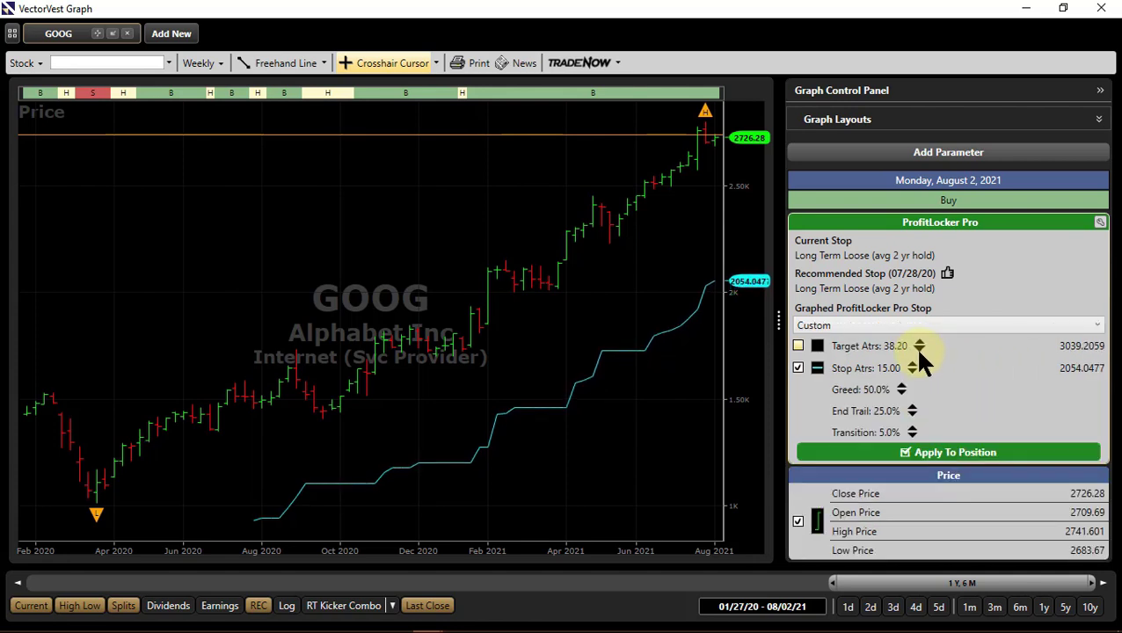
pyautogui.click(919, 350)
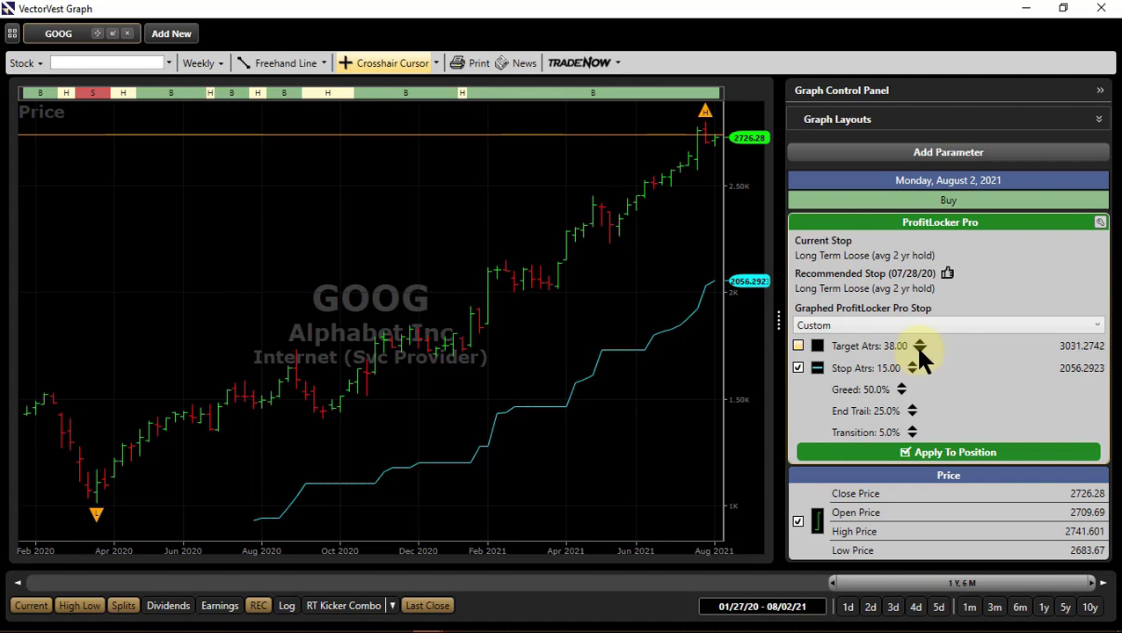
pyautogui.click(919, 351)
pyautogui.click(918, 351)
pyautogui.click(919, 351)
pyautogui.click(918, 351)
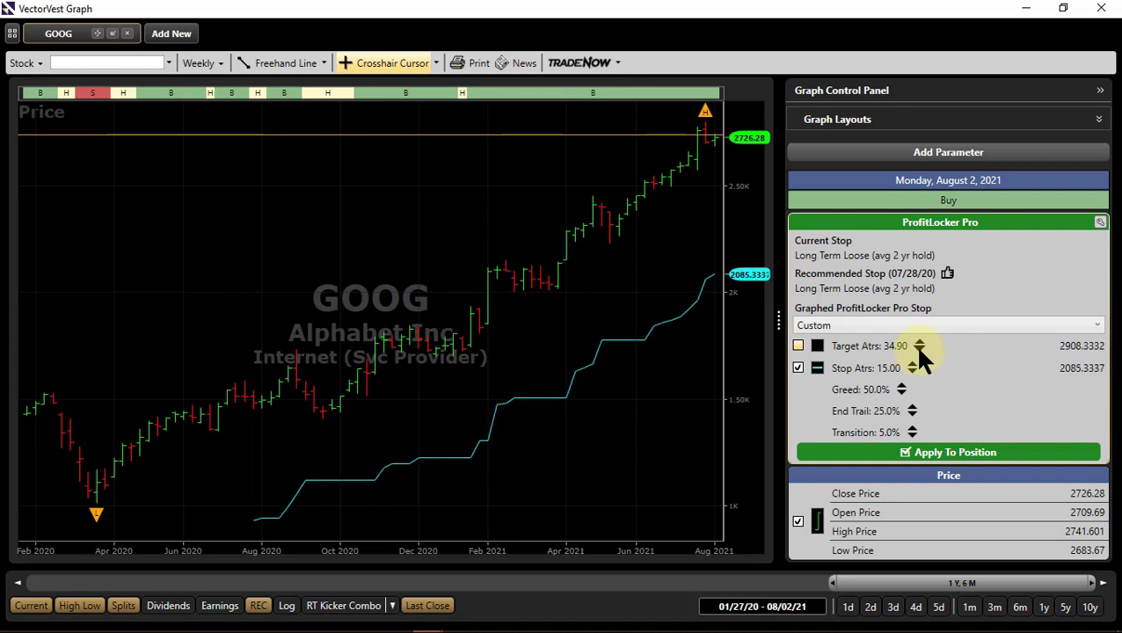
pyautogui.click(919, 351)
pyautogui.click(918, 351)
pyautogui.click(919, 351)
pyautogui.click(919, 351)
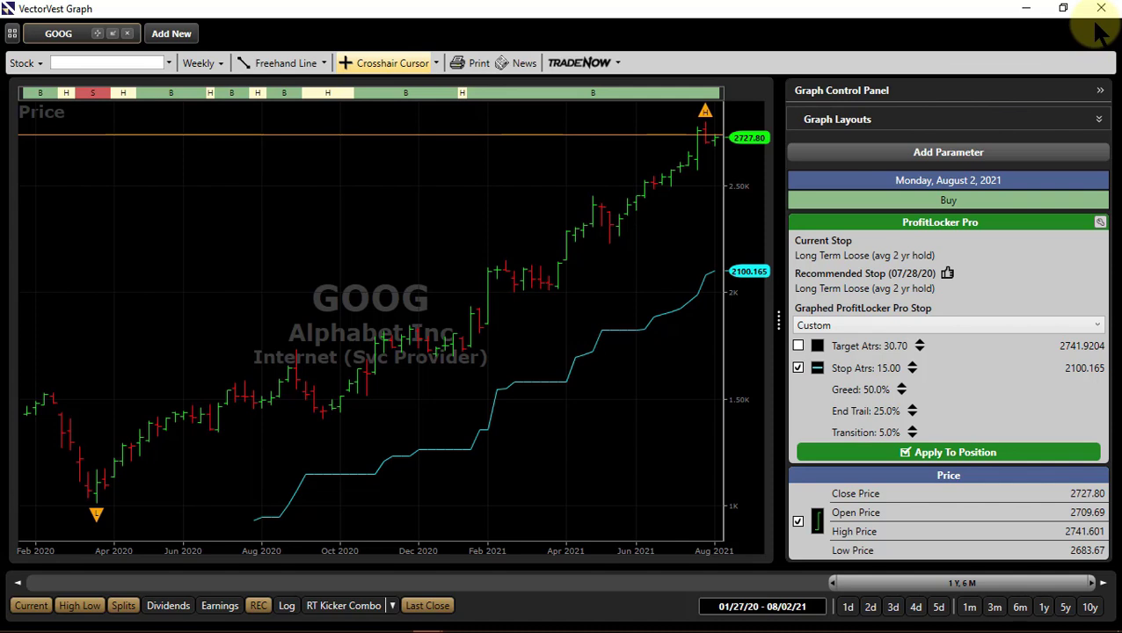
# Step: Apply the custom ProfitLocker Pro stop to the Alphabet Inc position, confirm it, and close the graph window
pyautogui.click(947, 458)
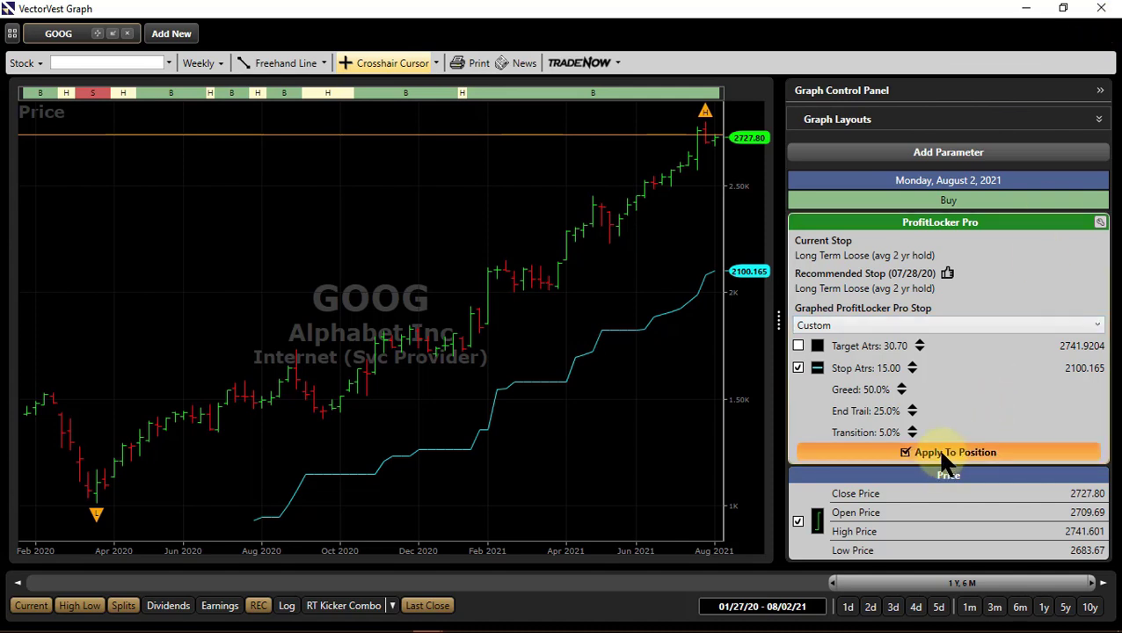
pyautogui.click(599, 367)
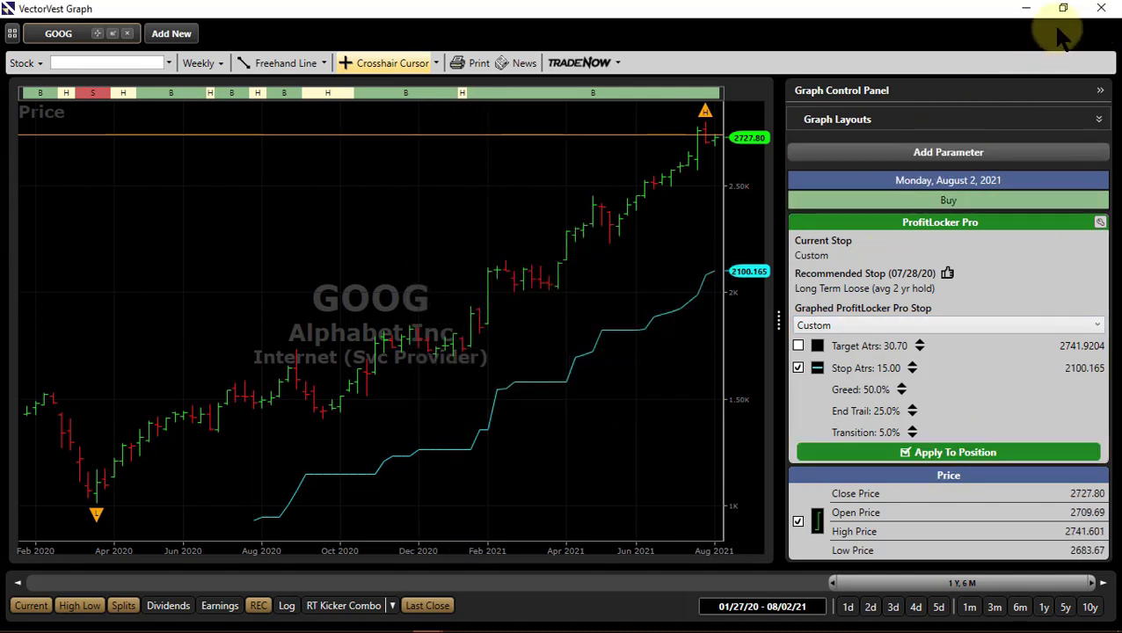
pyautogui.click(1095, 16)
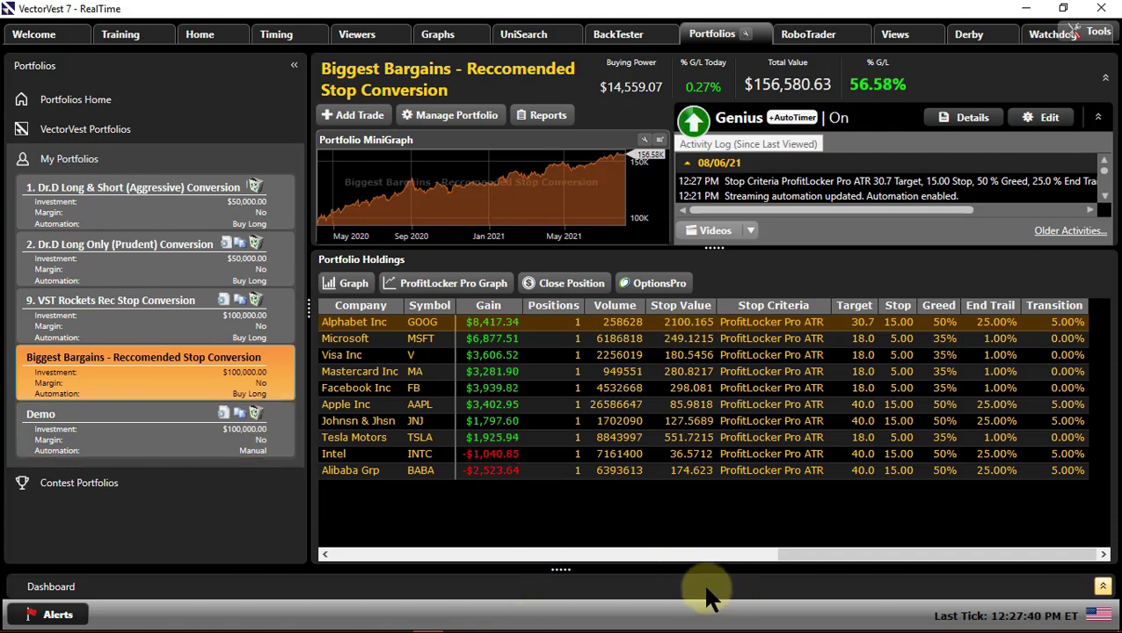
# Step: Switch to the ProfitLocker Pro presentation and advance to the "Trade on the GO!" slide
pyautogui.hotkey('alt', 'Tab')
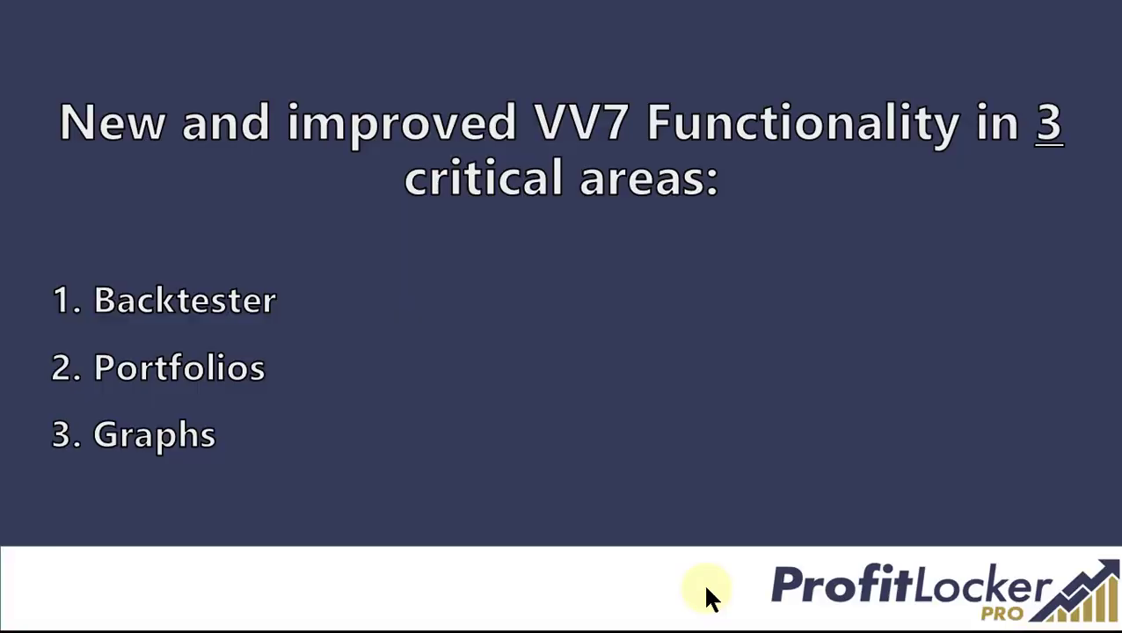
pyautogui.press('Right')
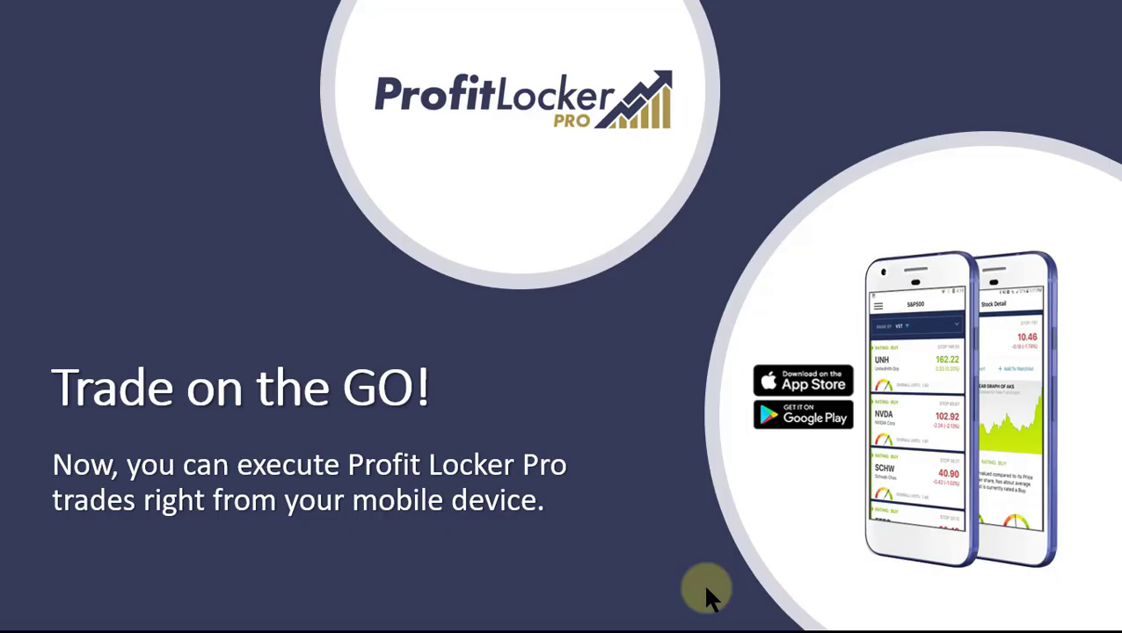